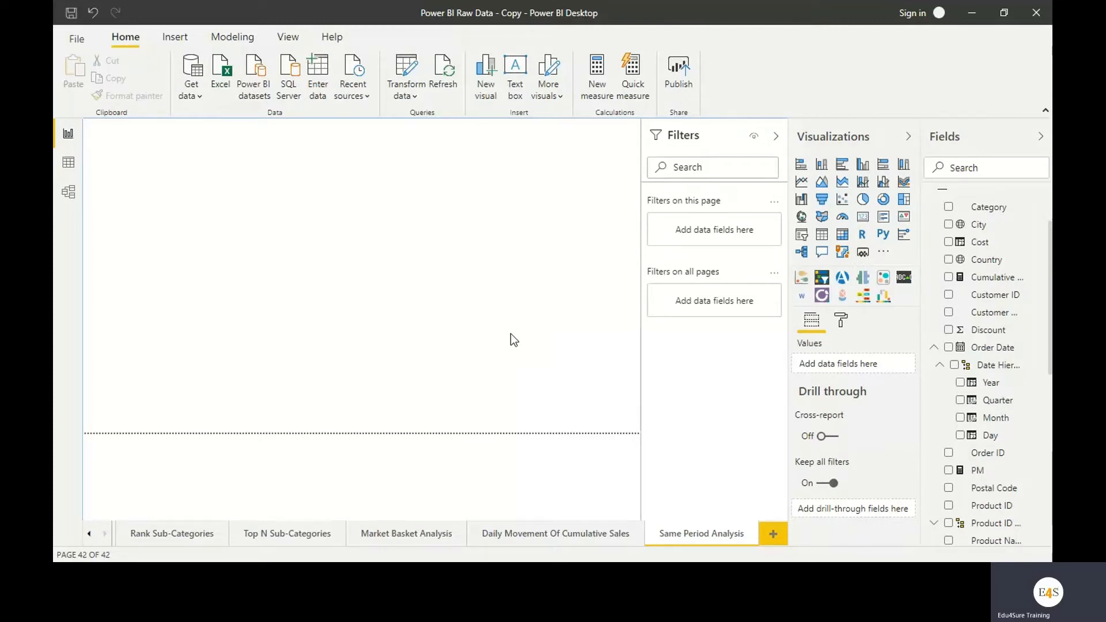
Step: Collapse the Orders table's field list and select the Orders table
{"action": "scroll", "coordinate": [1015, 328], "scroll_direction": "up", "scroll_amount": 3}
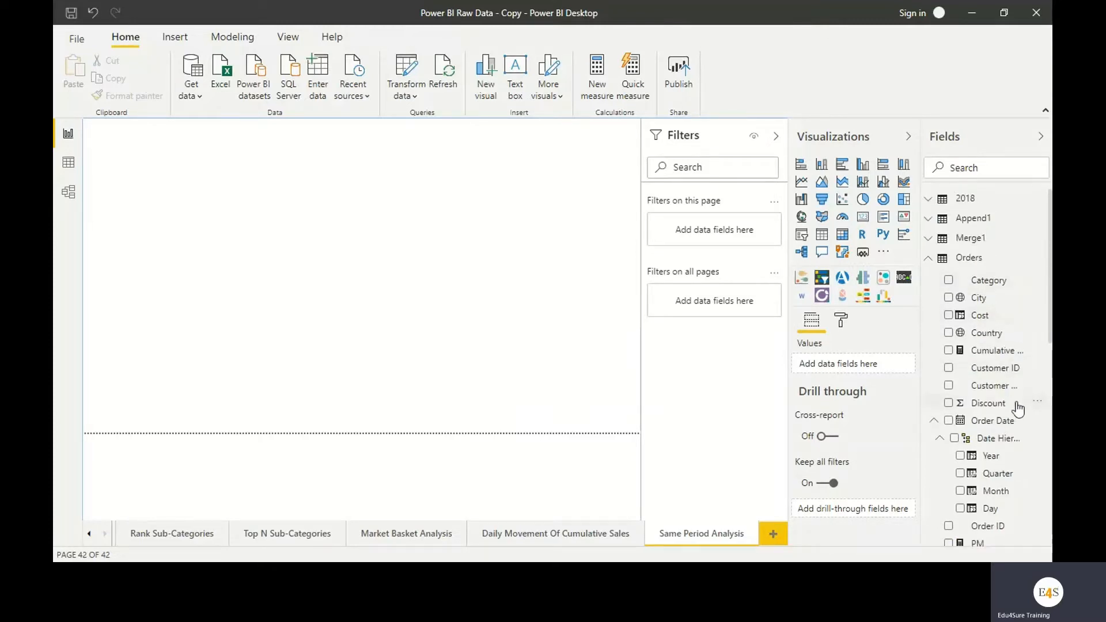
{"action": "scroll", "coordinate": [1015, 403], "scroll_direction": "down", "scroll_amount": 3}
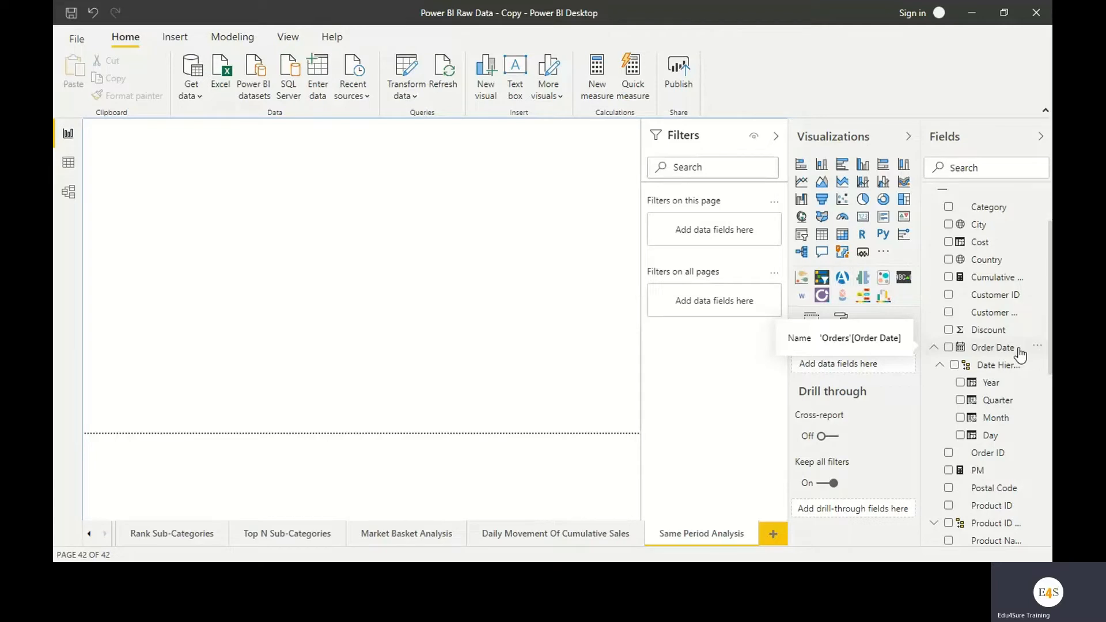
{"action": "scroll", "coordinate": [1020, 353], "scroll_direction": "up", "scroll_amount": 2}
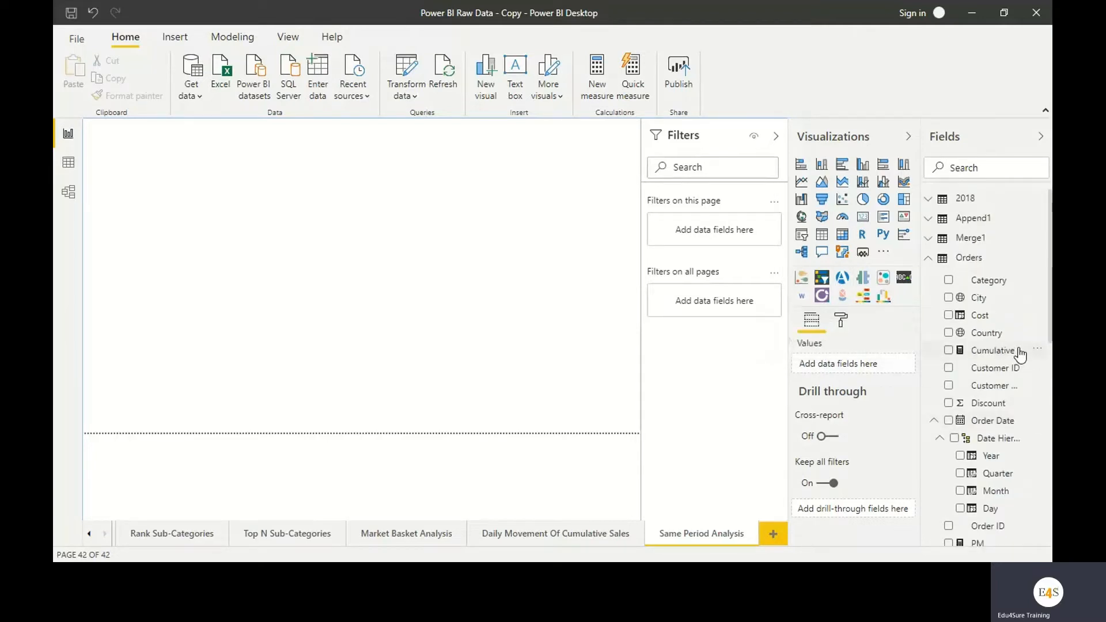
{"action": "left_click", "coordinate": [933, 261]}
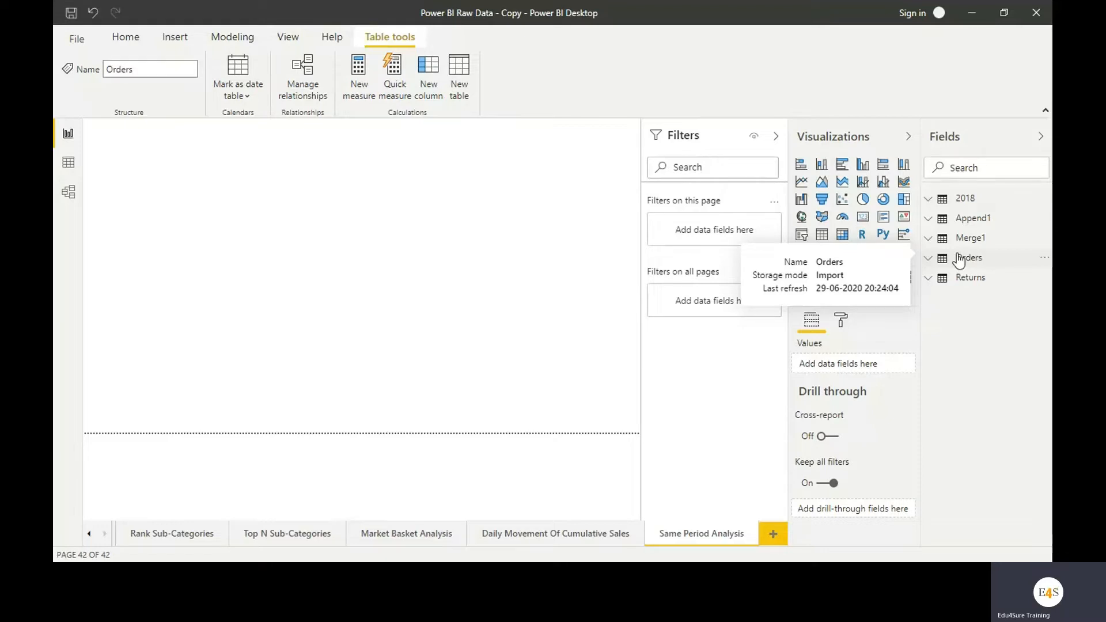
{"action": "left_click", "coordinate": [960, 260]}
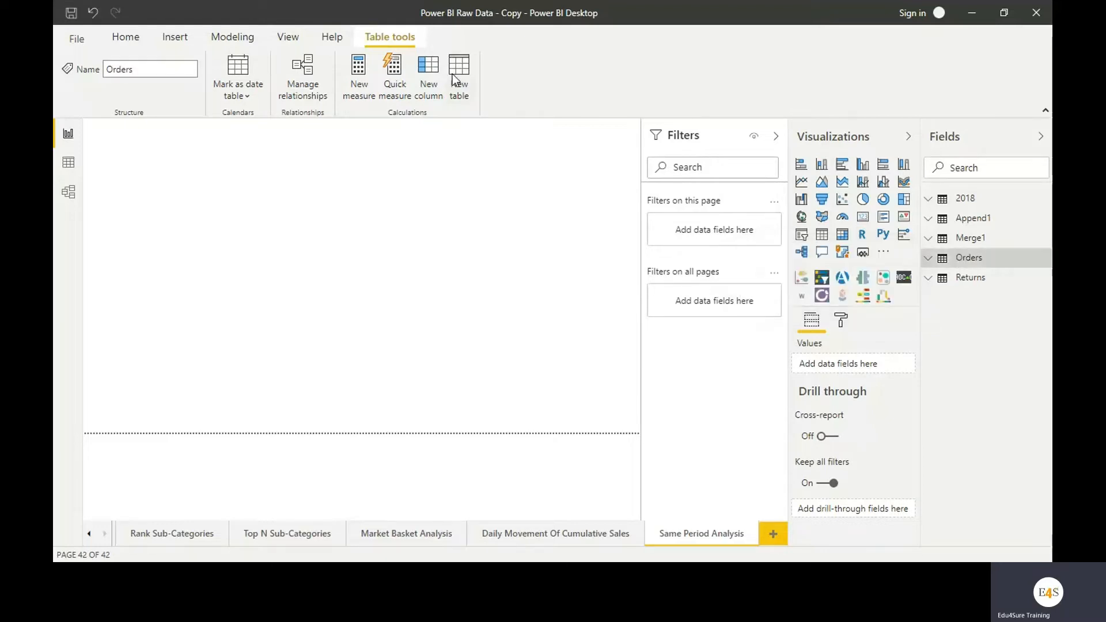
Step: Start a new calculated table named Calendar whose formula uses the CALENDAR function
{"action": "left_click", "coordinate": [452, 74]}
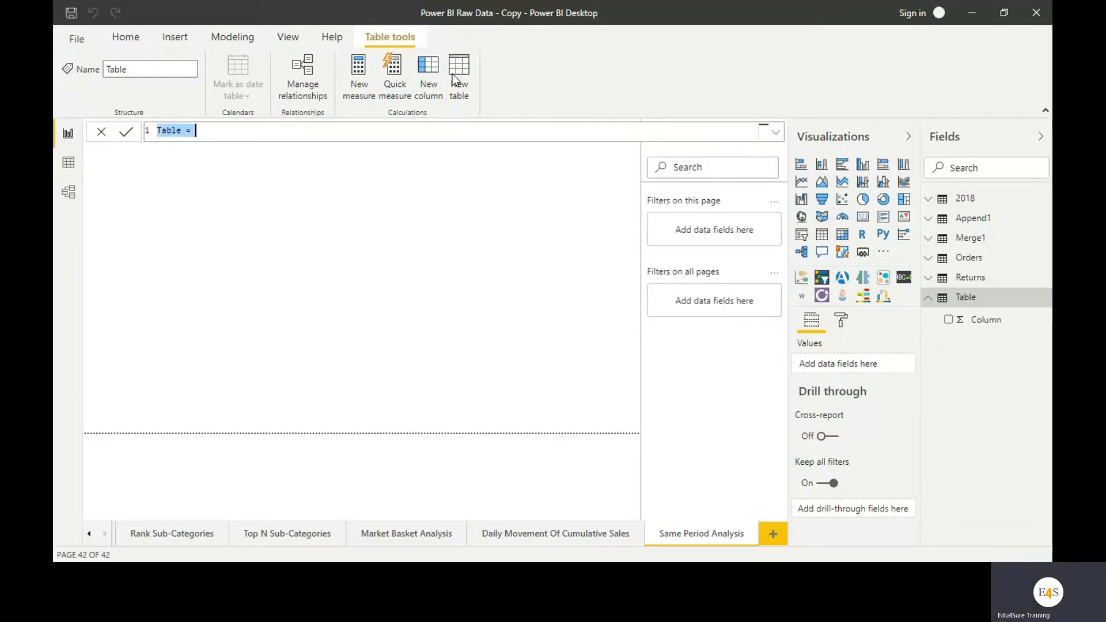
{"action": "type", "text": "Calendar"}
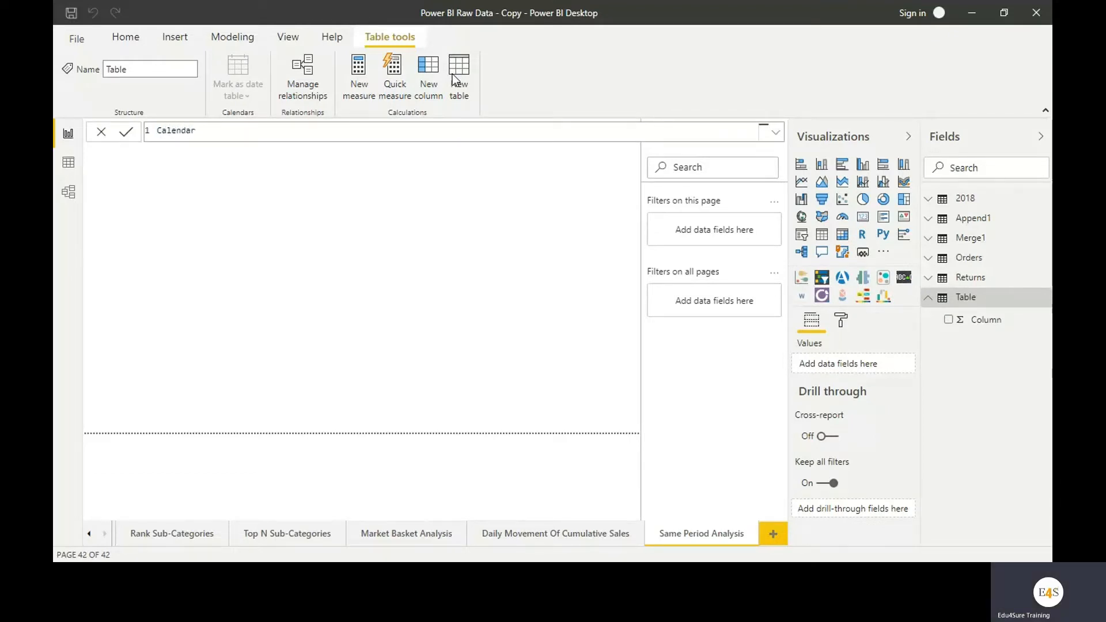
{"action": "type", "text": " = c"}
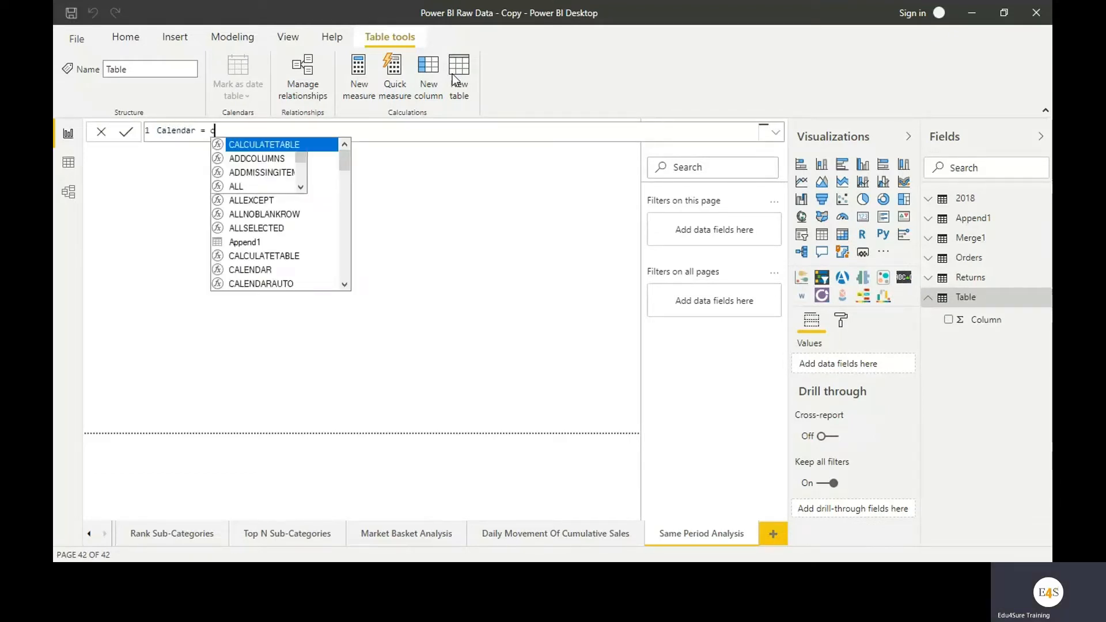
{"action": "type", "text": "alendar"}
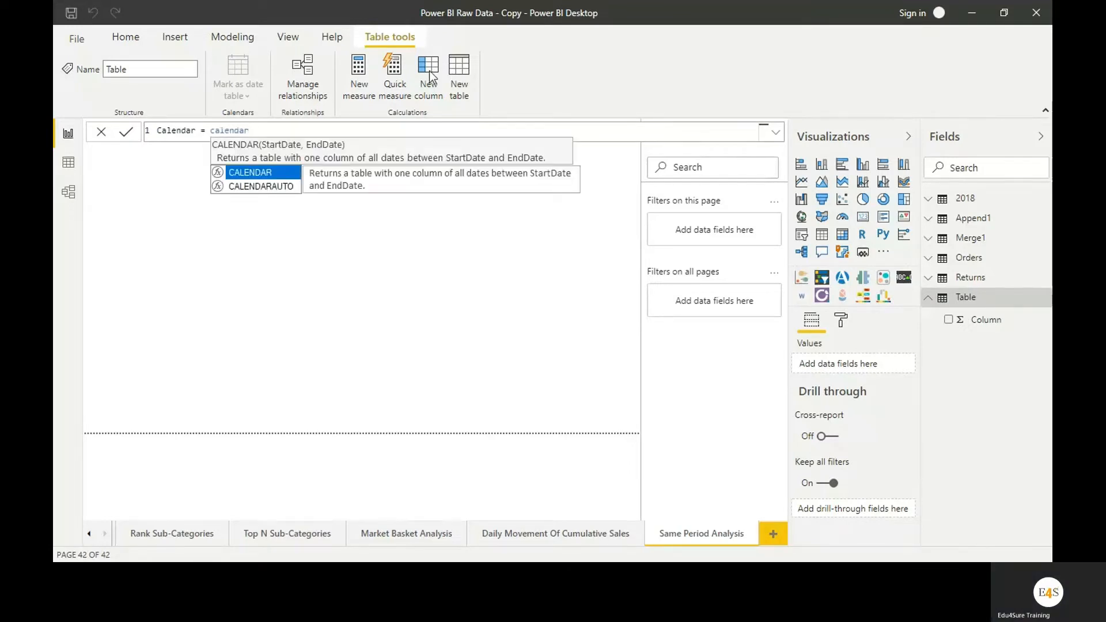
{"action": "left_click", "coordinate": [291, 174]}
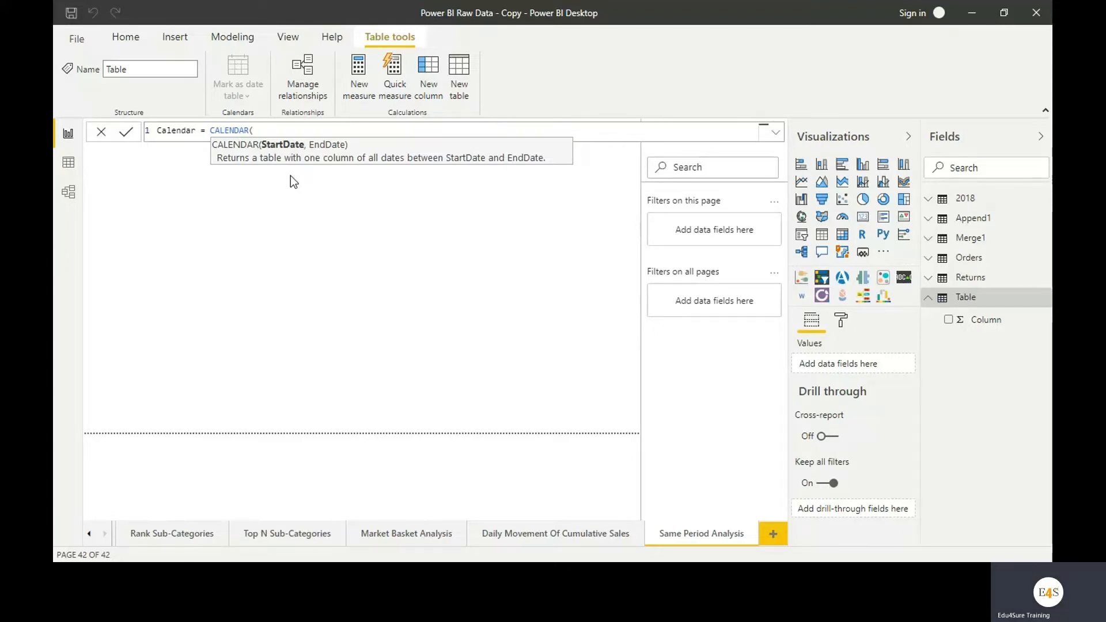
Step: Complete the Calendar table's formula with start date "01/01/2014" and end date "31/12/2017", and commit it
{"action": "type", "text": "\"\""}
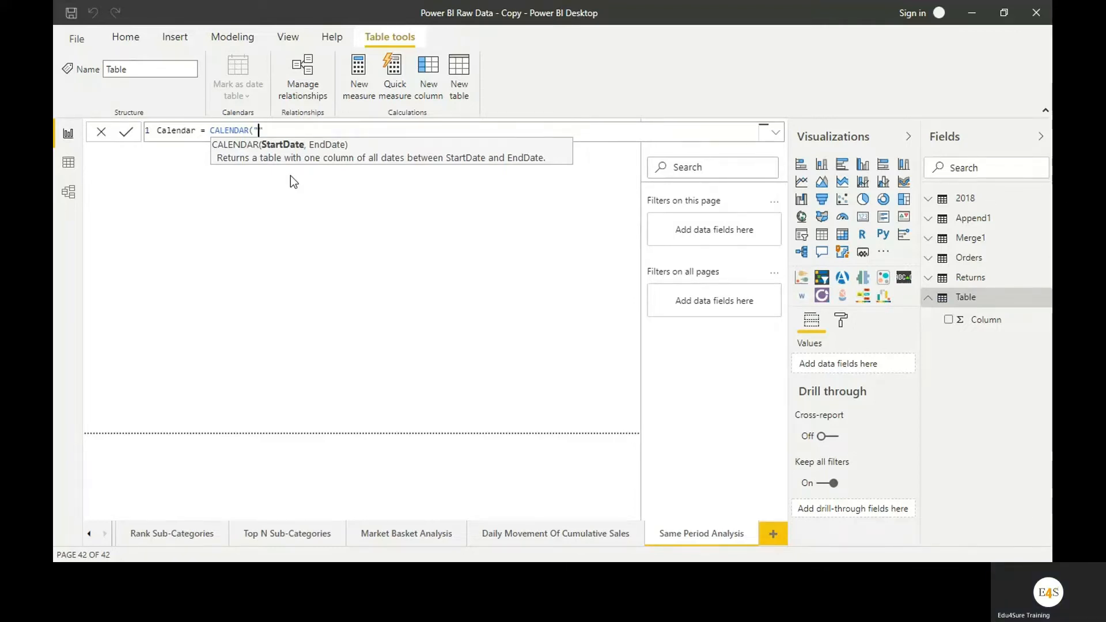
{"action": "type", "text": "01/01/"}
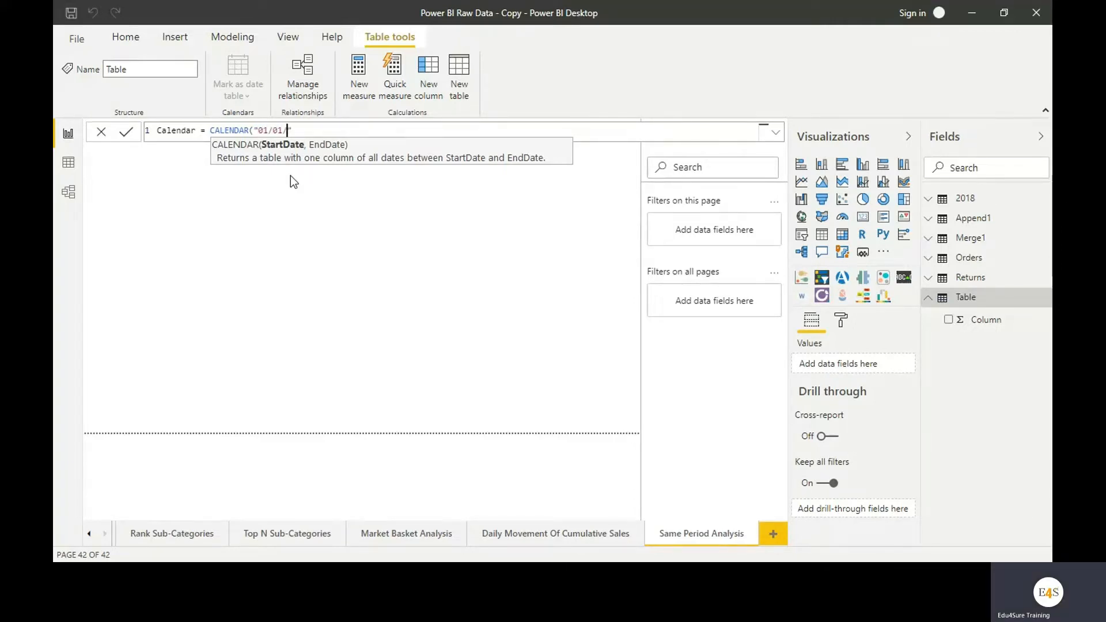
{"action": "type", "text": "20"}
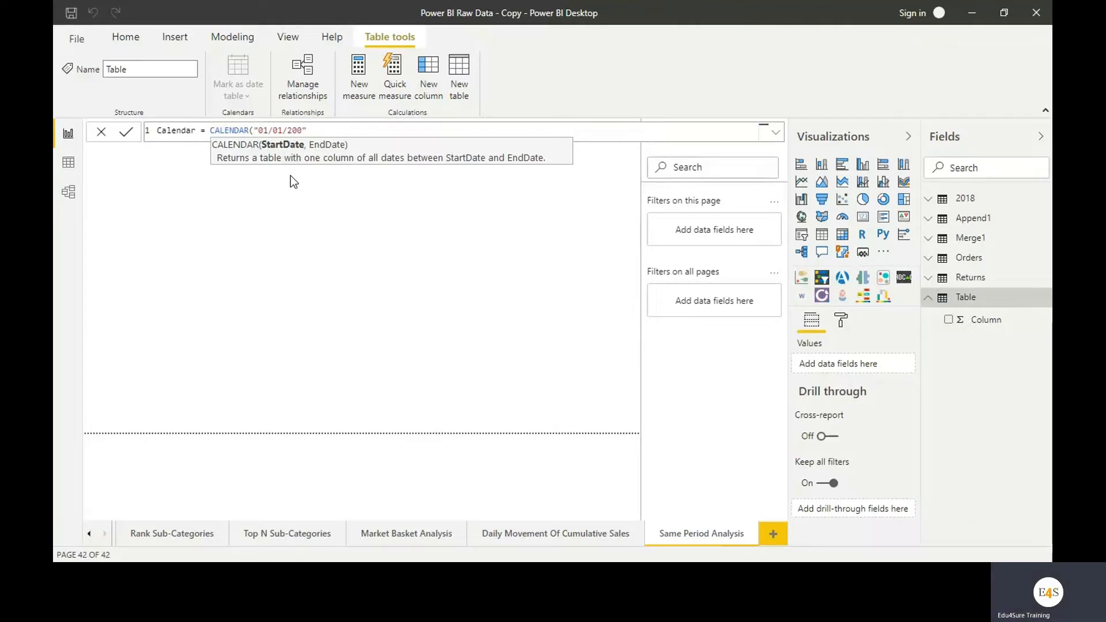
{"action": "type", "text": "14"}
{"action": "type", "text": ", \"\""}
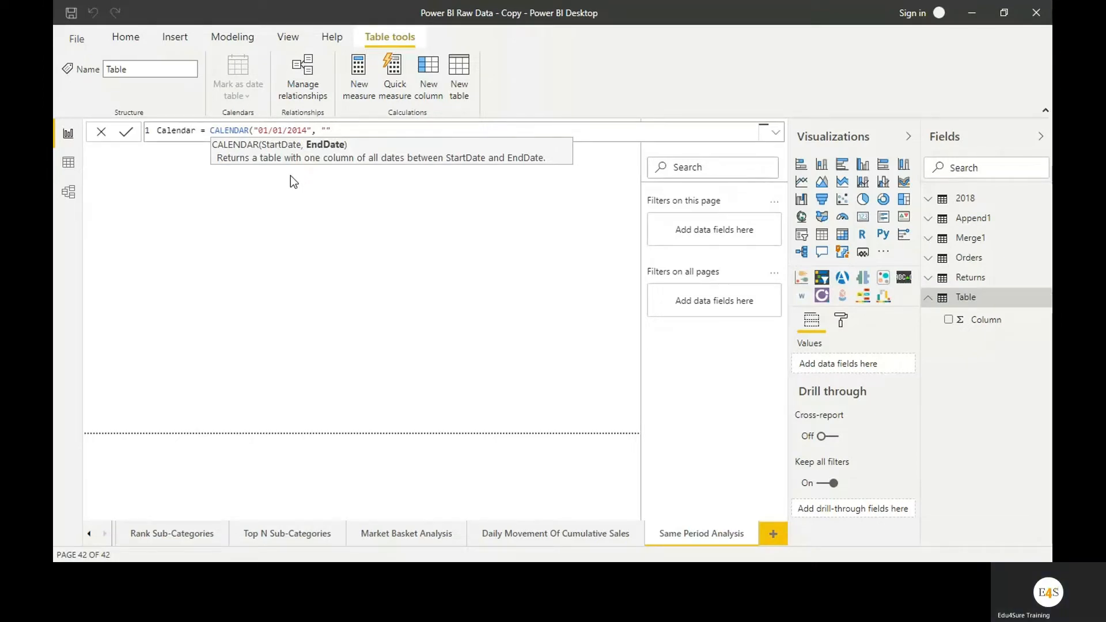
{"action": "type", "text": "31/12/201"}
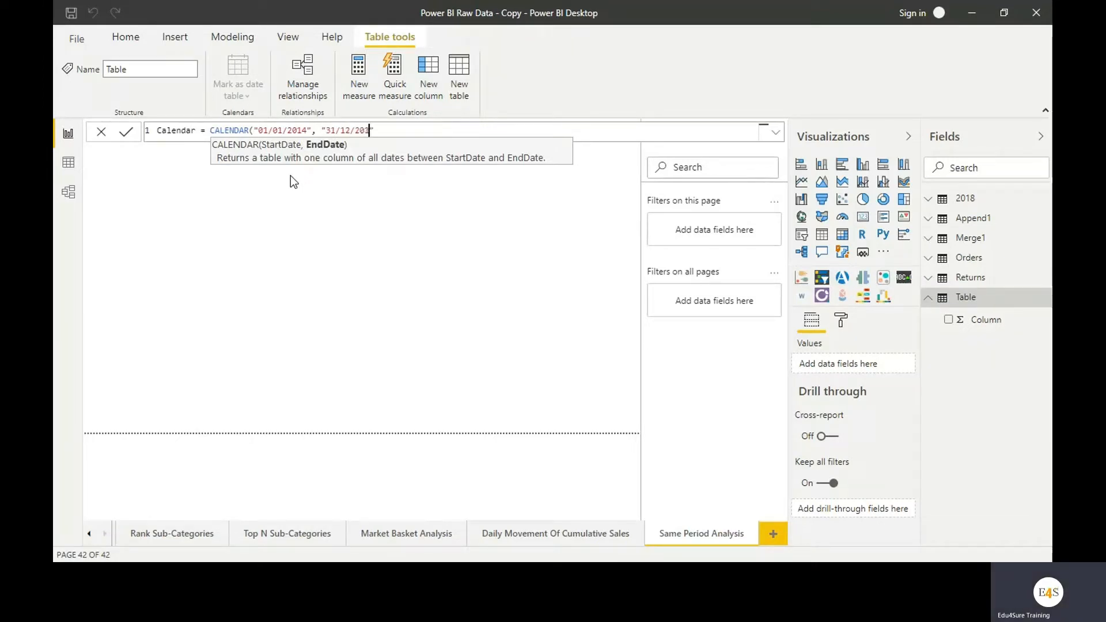
{"action": "type", "text": "7"}
{"action": "type", "text": ")"}
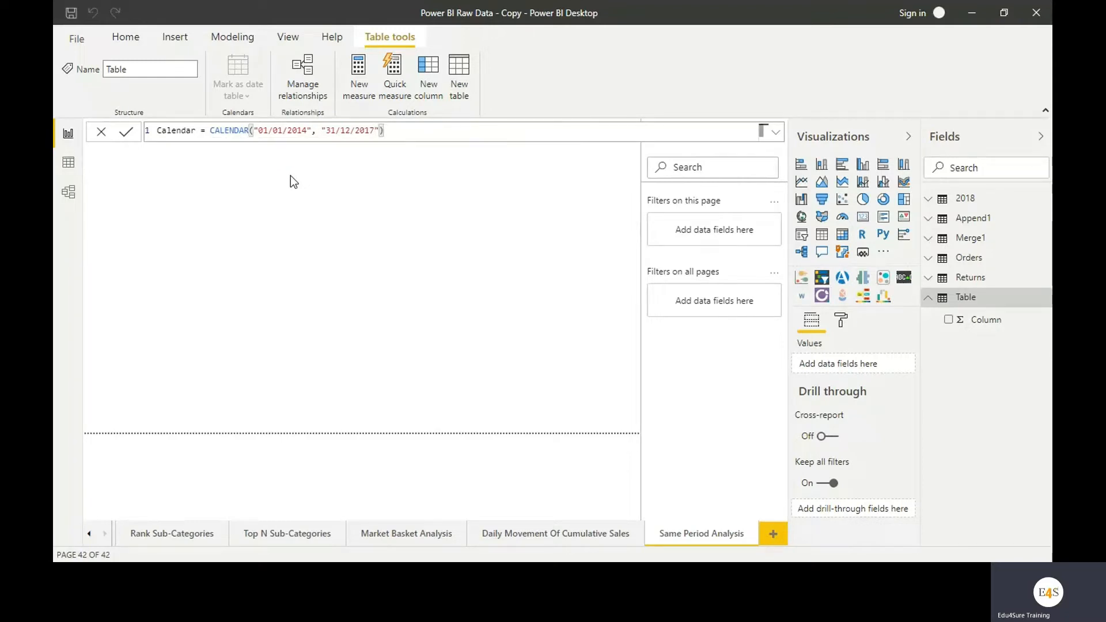
{"action": "key", "text": "Return"}
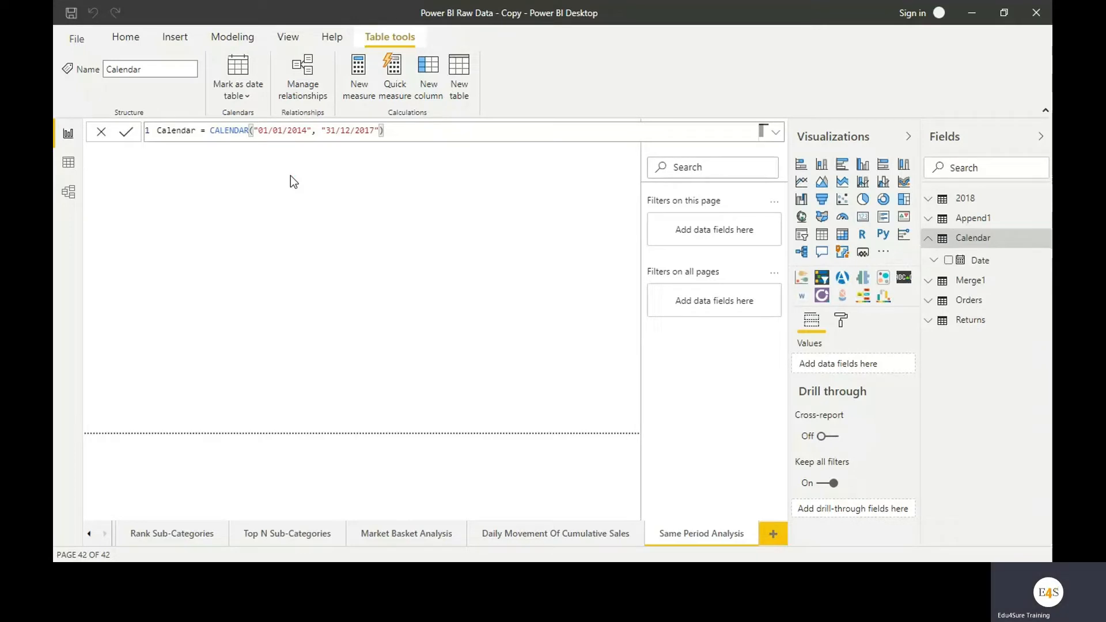
Step: Examine the generated dates of the Calendar table in the data view and return to the report
{"action": "left_click", "coordinate": [978, 264]}
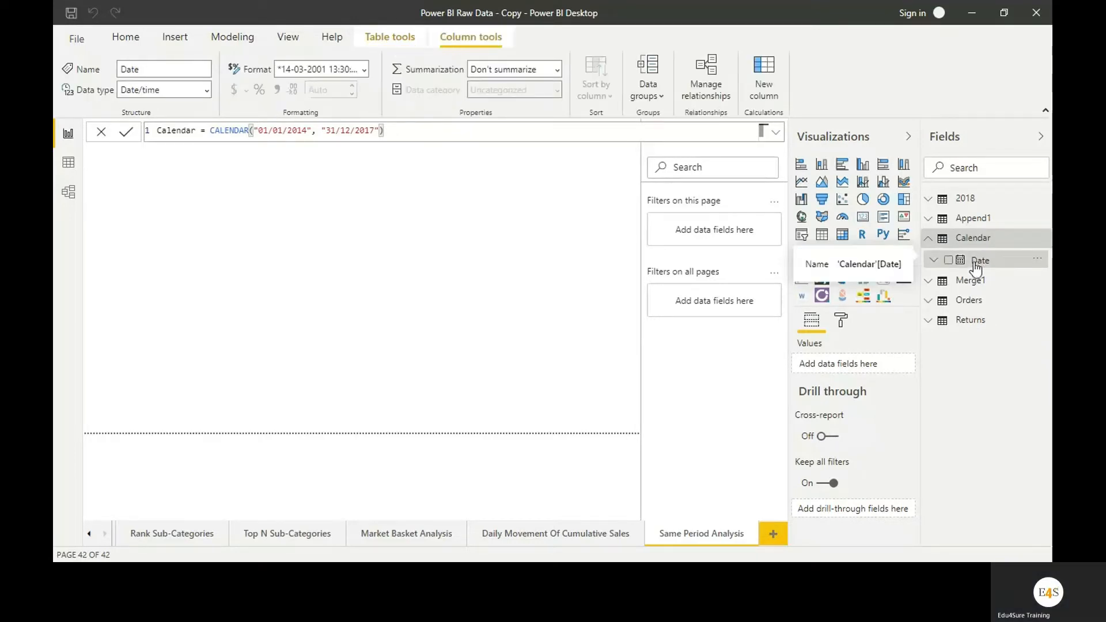
{"action": "left_click", "coordinate": [69, 170]}
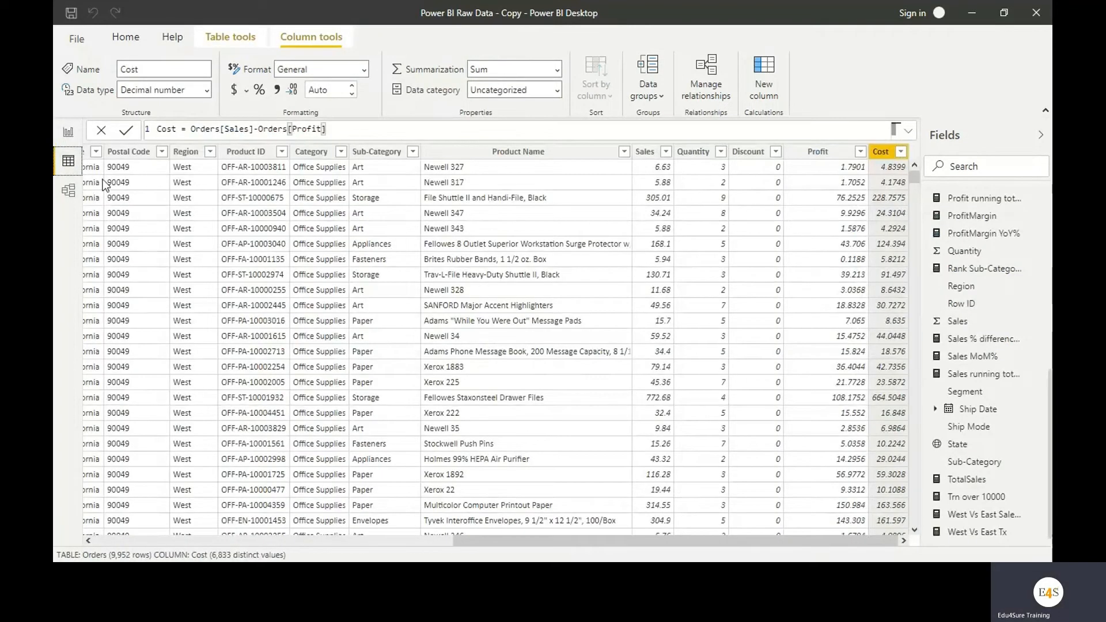
{"action": "scroll", "coordinate": [1004, 293], "scroll_direction": "up", "scroll_amount": 5}
{"action": "scroll", "coordinate": [1004, 294], "scroll_direction": "up", "scroll_amount": 2}
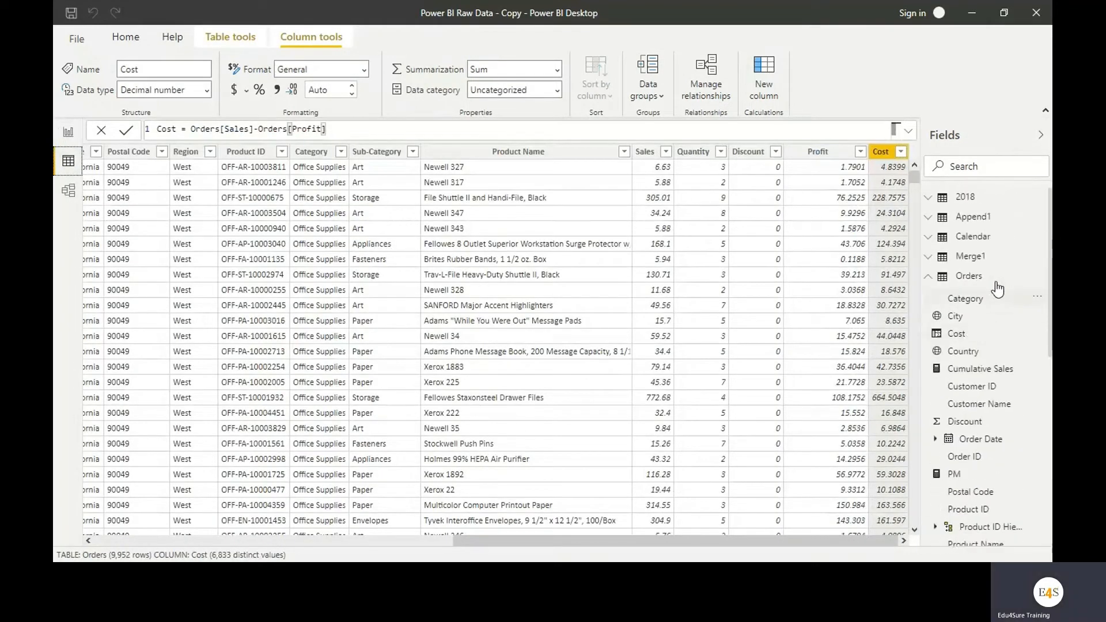
{"action": "left_click", "coordinate": [978, 244]}
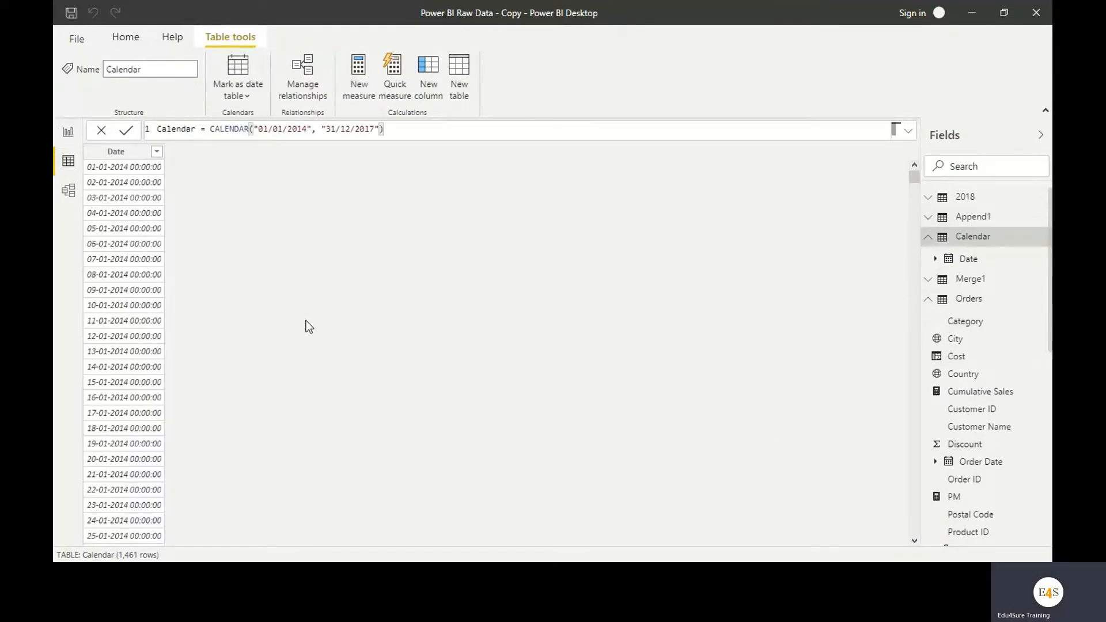
{"action": "scroll", "coordinate": [92, 305], "scroll_direction": "down", "scroll_amount": 8}
{"action": "scroll", "coordinate": [92, 305], "scroll_direction": "up", "scroll_amount": 8}
{"action": "left_click", "coordinate": [68, 132]}
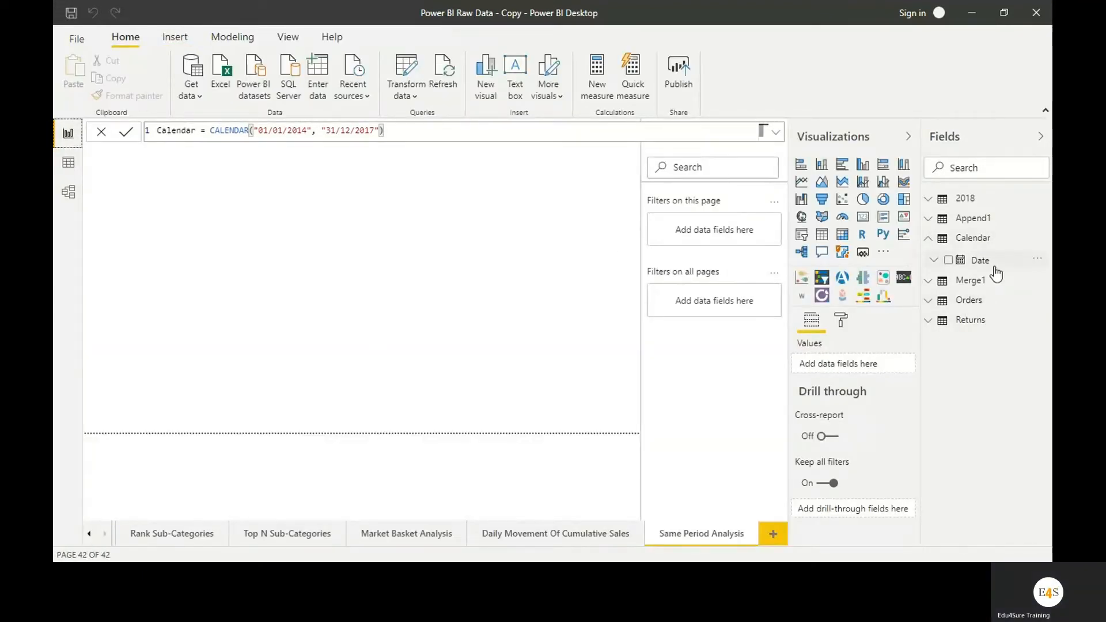
Step: Place the Calendar table beside Orders in the model diagram and relate its Date field to Order Date in Orders
{"action": "left_click", "coordinate": [929, 281]}
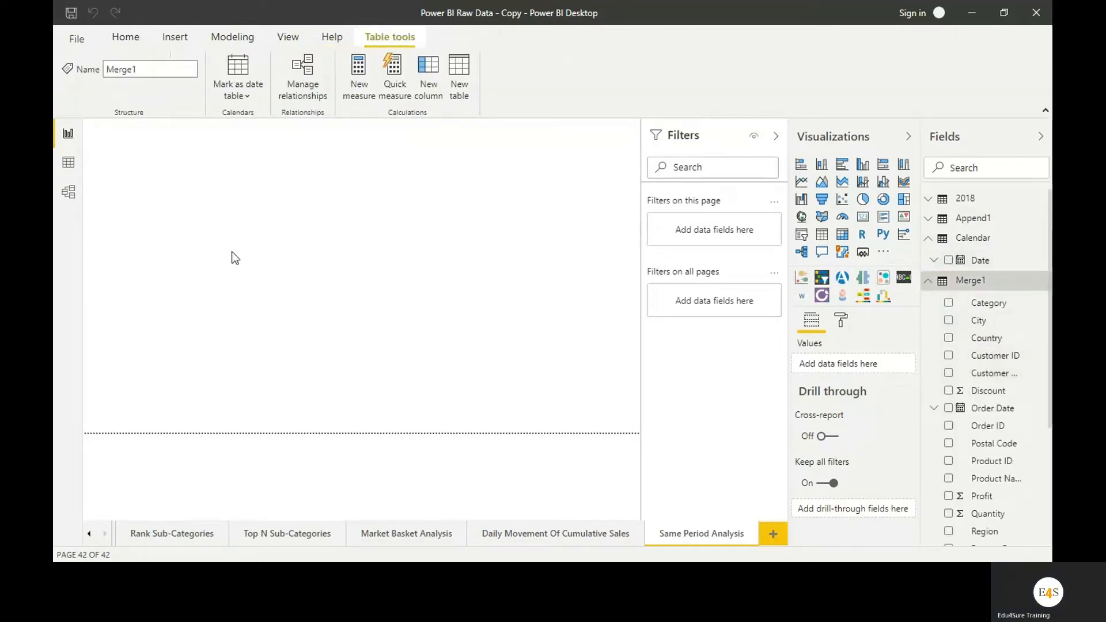
{"action": "left_click", "coordinate": [77, 194]}
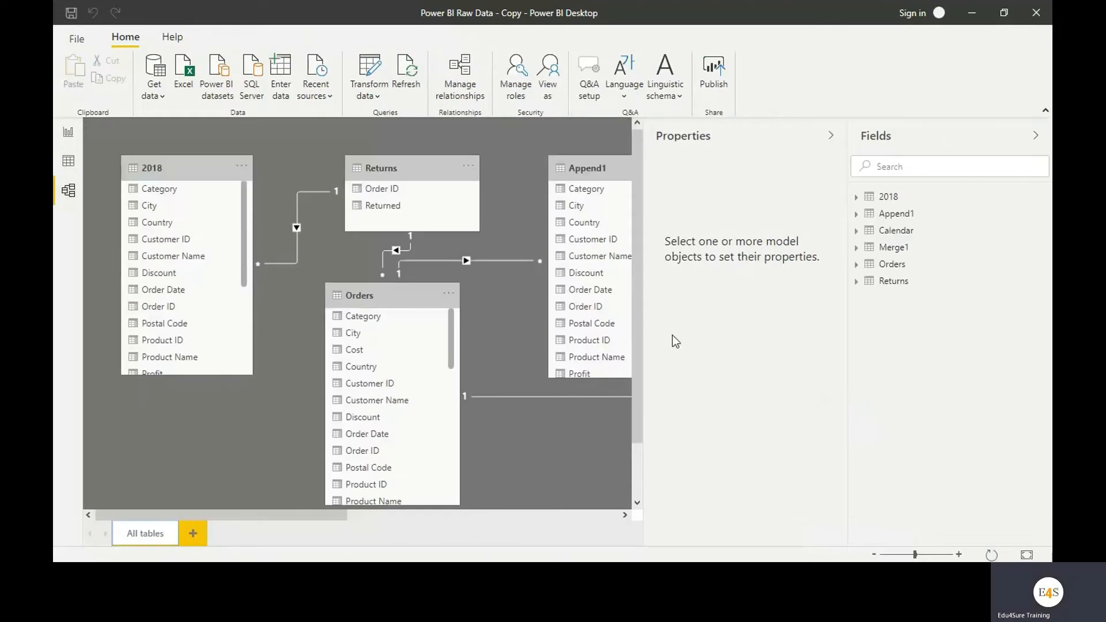
{"action": "left_click", "coordinate": [831, 136]}
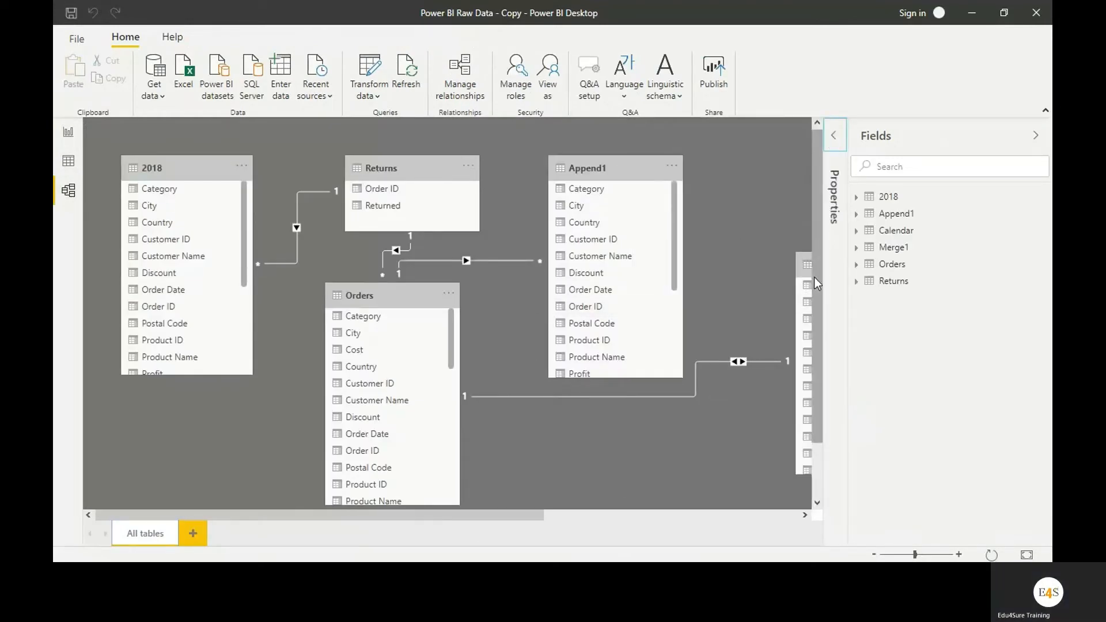
{"action": "left_click", "coordinate": [796, 263]}
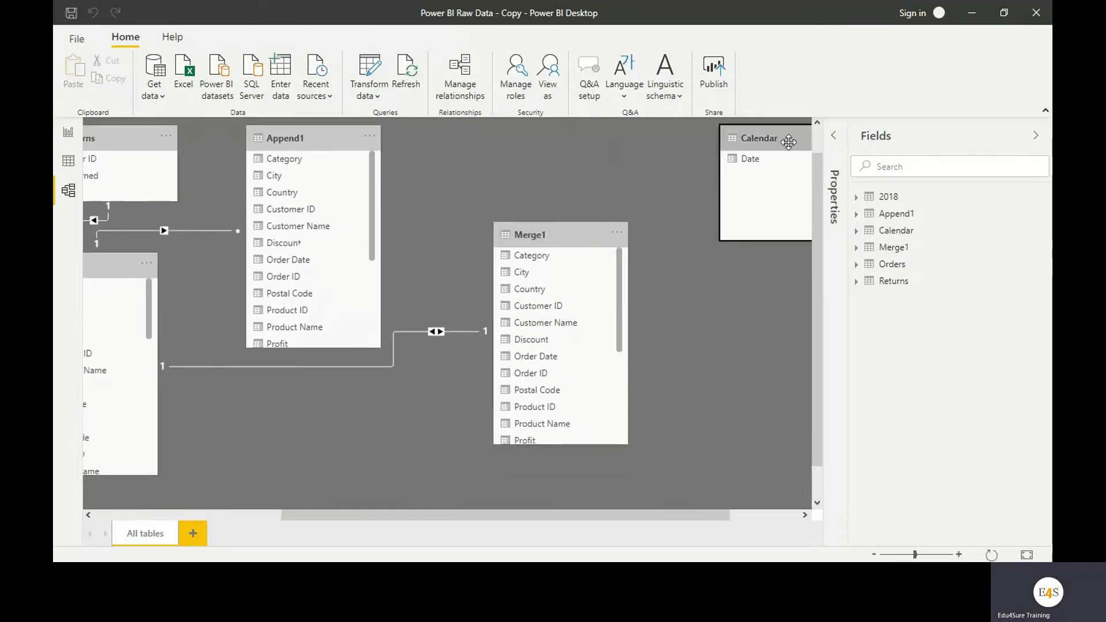
{"action": "left_click_drag", "start_coordinate": [790, 139], "coordinate": [289, 416]}
{"action": "left_click_drag", "start_coordinate": [369, 516], "coordinate": [216, 521]}
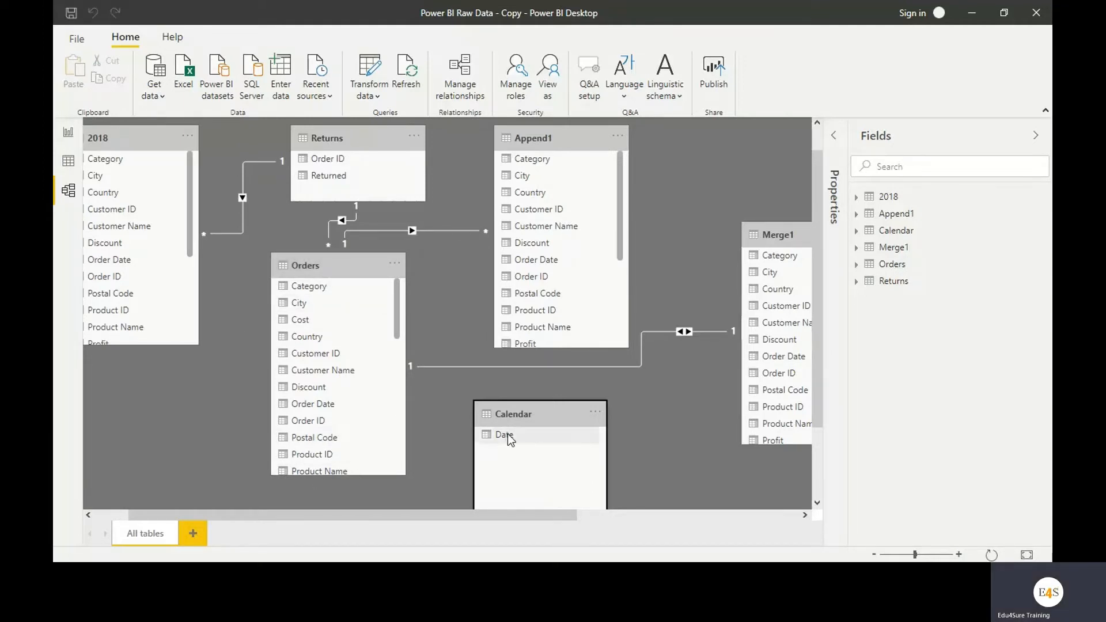
{"action": "left_click_drag", "start_coordinate": [486, 434], "coordinate": [336, 406]}
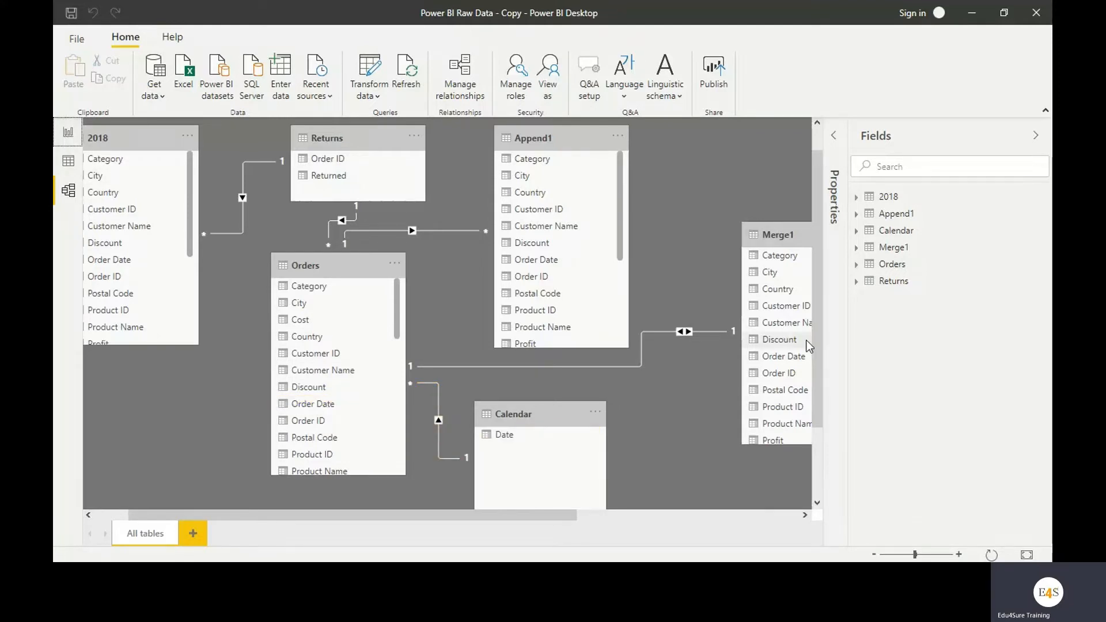
Step: Return to the report, collapse the Merge1 table's fields and expand the Orders table to review its Order Date field
{"action": "left_click", "coordinate": [68, 137]}
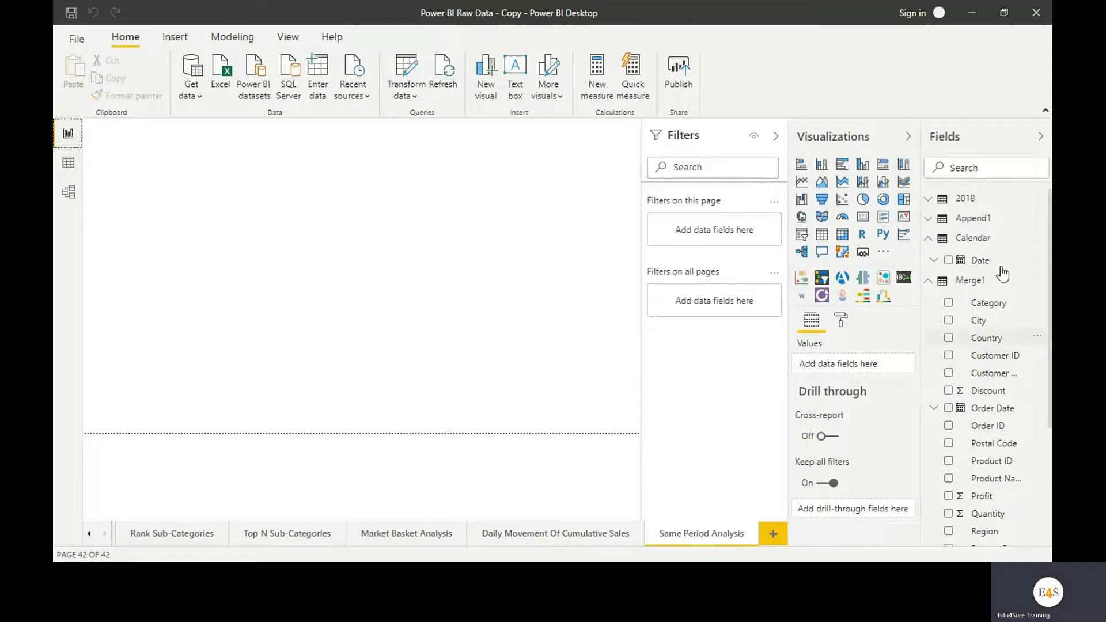
{"action": "scroll", "coordinate": [1001, 313], "scroll_direction": "down", "scroll_amount": 6}
{"action": "scroll", "coordinate": [976, 309], "scroll_direction": "up", "scroll_amount": 5}
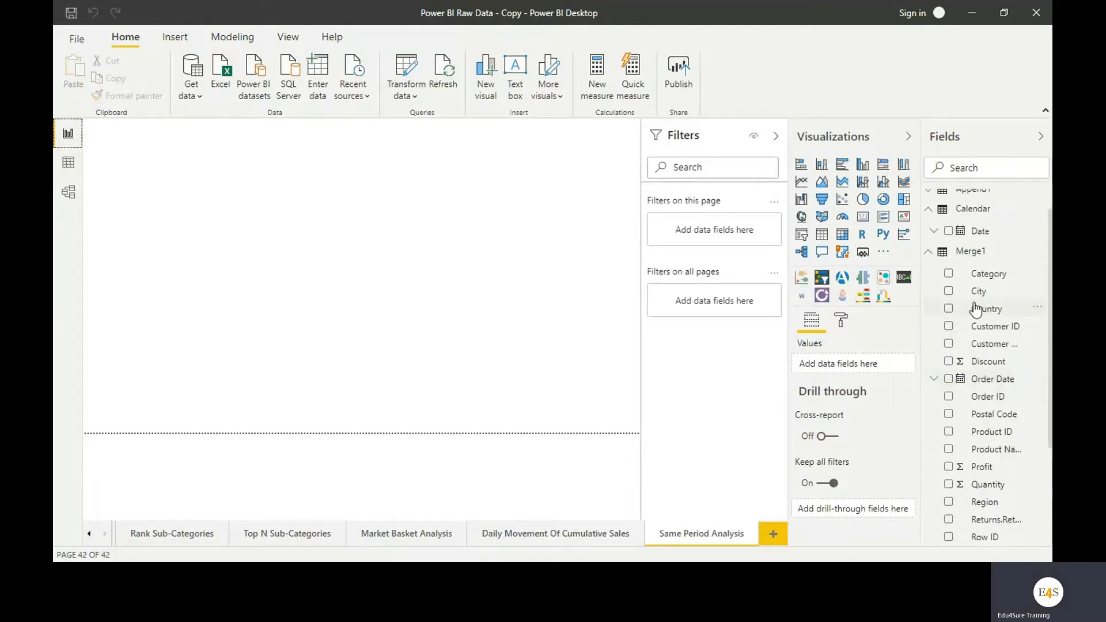
{"action": "left_click", "coordinate": [930, 252]}
{"action": "left_click", "coordinate": [930, 300]}
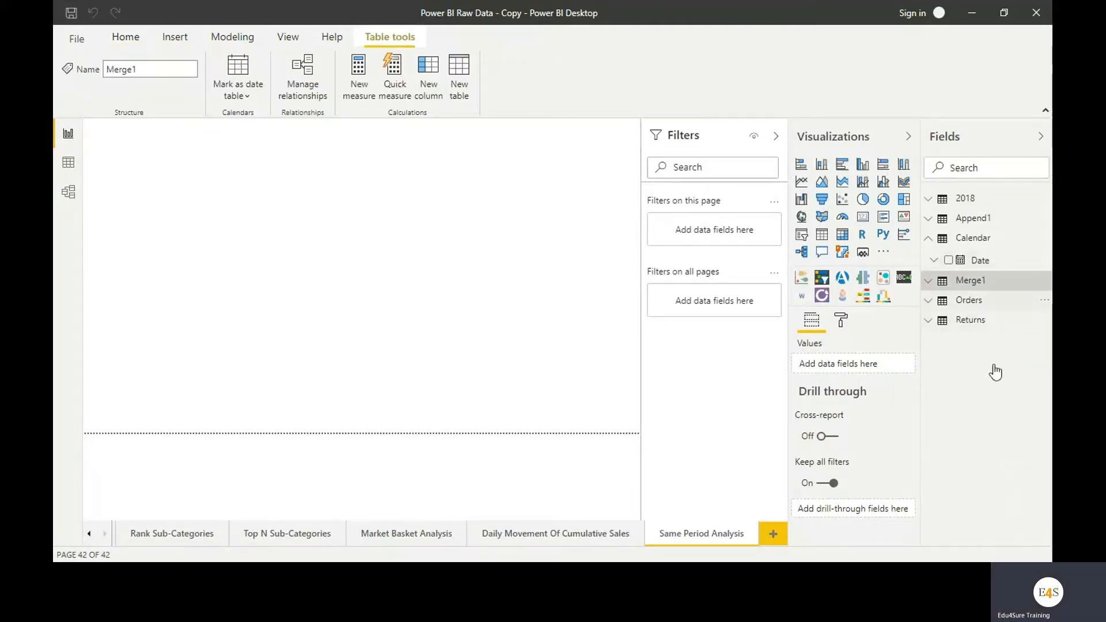
{"action": "scroll", "coordinate": [998, 375], "scroll_direction": "down", "scroll_amount": 3}
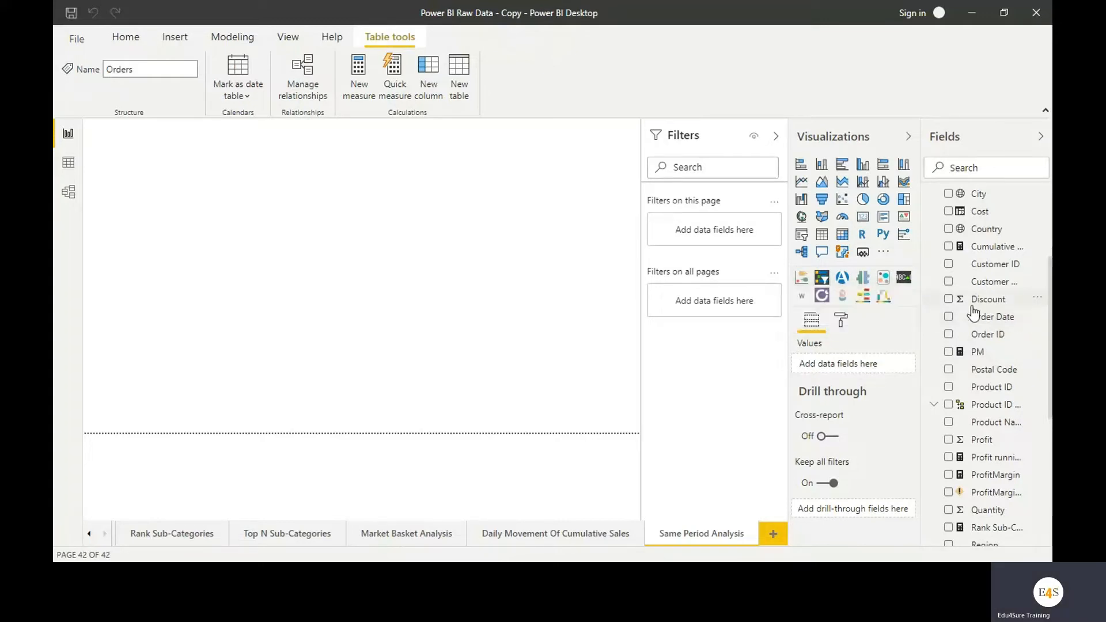
{"action": "scroll", "coordinate": [1012, 346], "scroll_direction": "up", "scroll_amount": 3}
{"action": "scroll", "coordinate": [1013, 346], "scroll_direction": "up", "scroll_amount": 2}
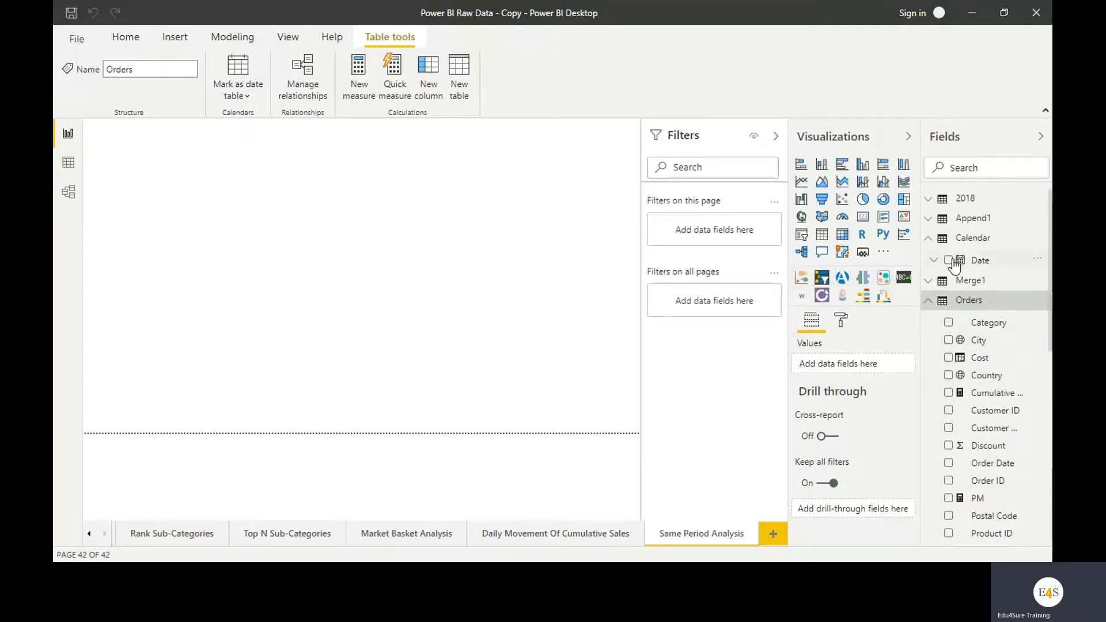
Step: Select the Calendar table's Date field and expand its date hierarchy to show the individual levels
{"action": "left_click", "coordinate": [984, 265]}
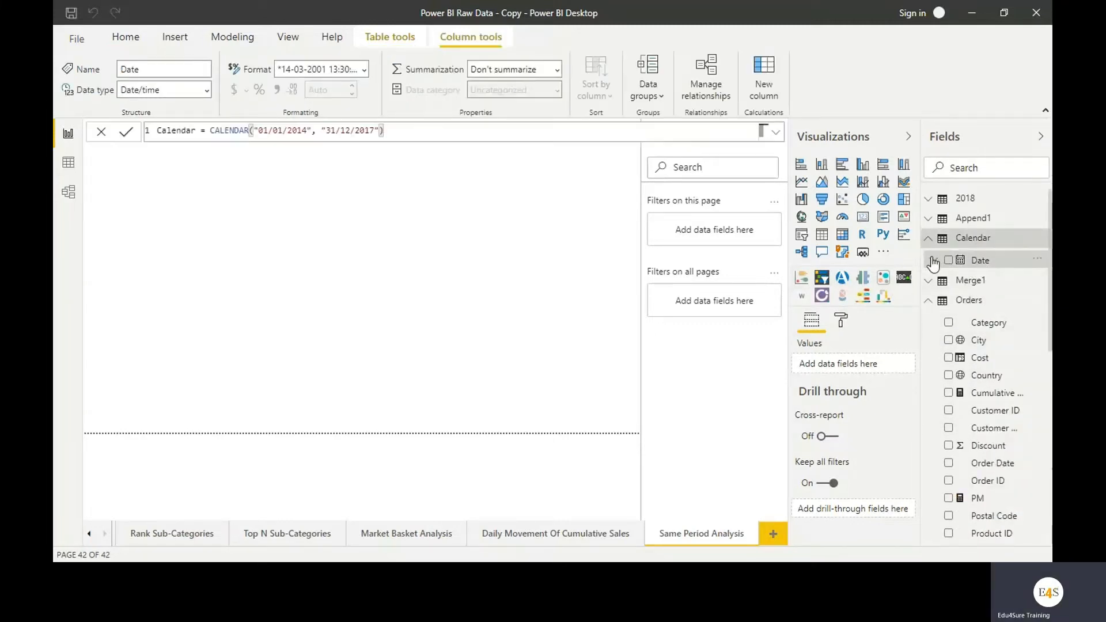
{"action": "left_click", "coordinate": [980, 263]}
{"action": "left_click", "coordinate": [993, 278]}
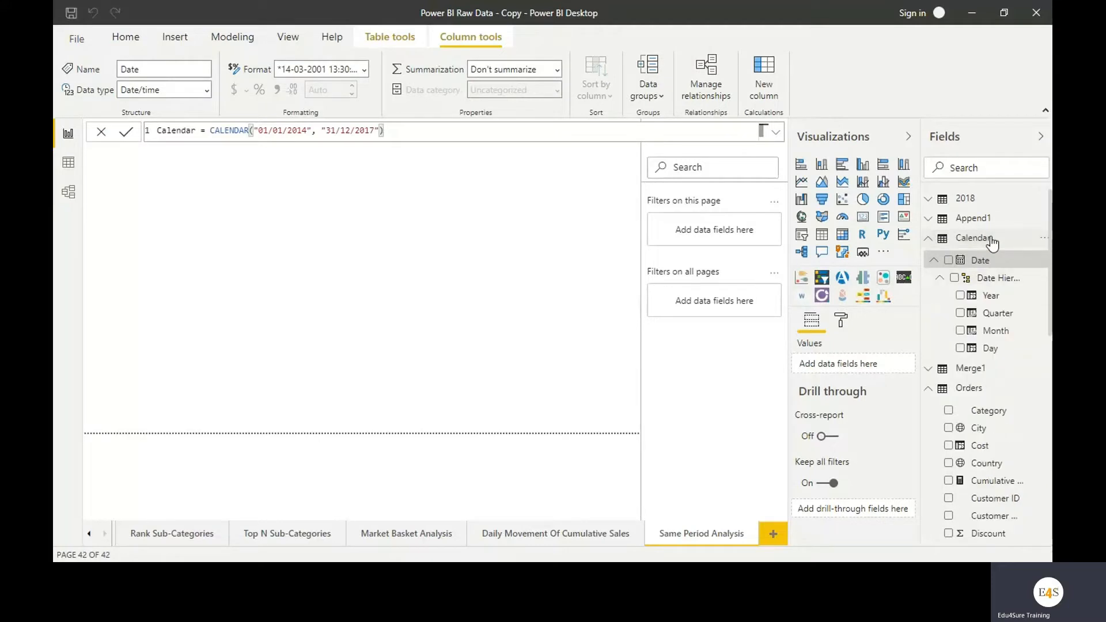
Step: Browse back through the report pages to find and open the Seasonality page
{"action": "scroll", "coordinate": [1026, 388], "scroll_direction": "down", "scroll_amount": 5}
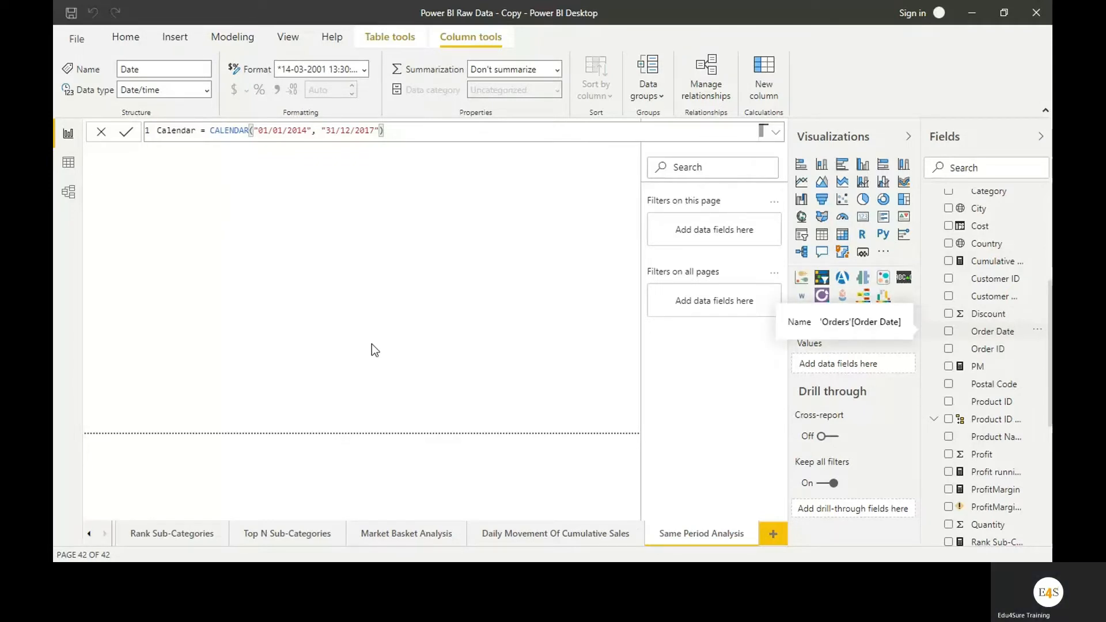
{"action": "left_click", "coordinate": [189, 535]}
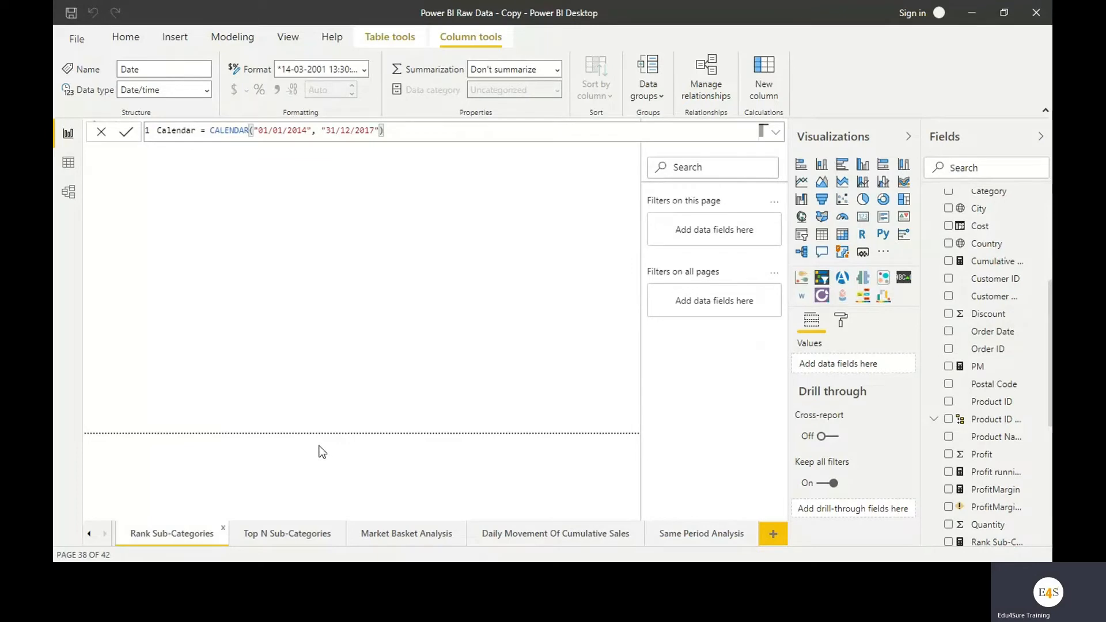
{"action": "left_click", "coordinate": [88, 534]}
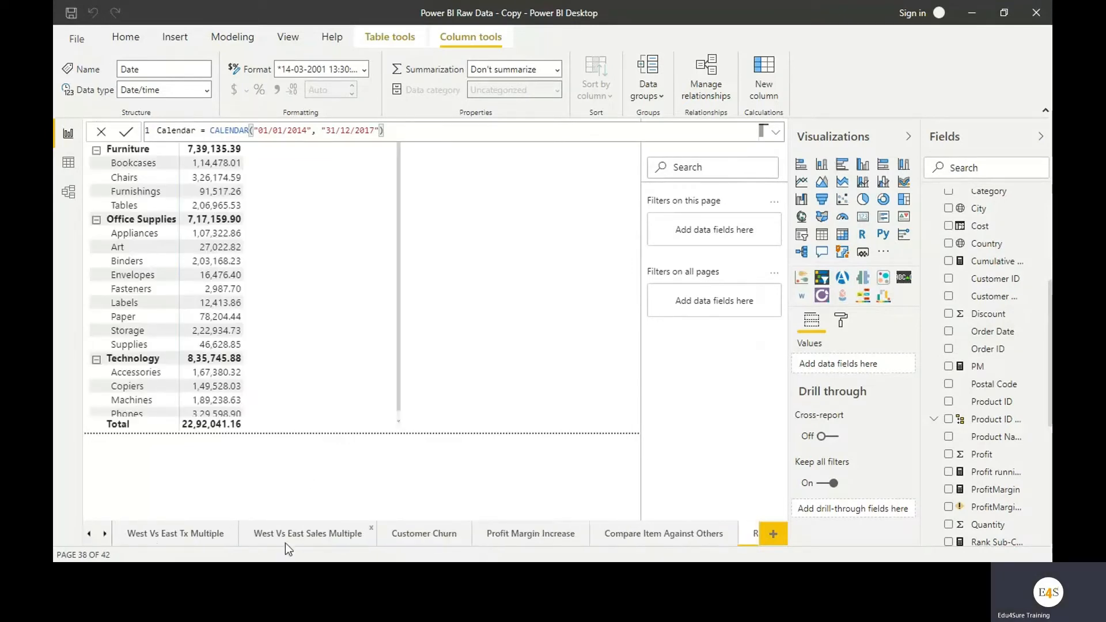
{"action": "left_click", "coordinate": [296, 534]}
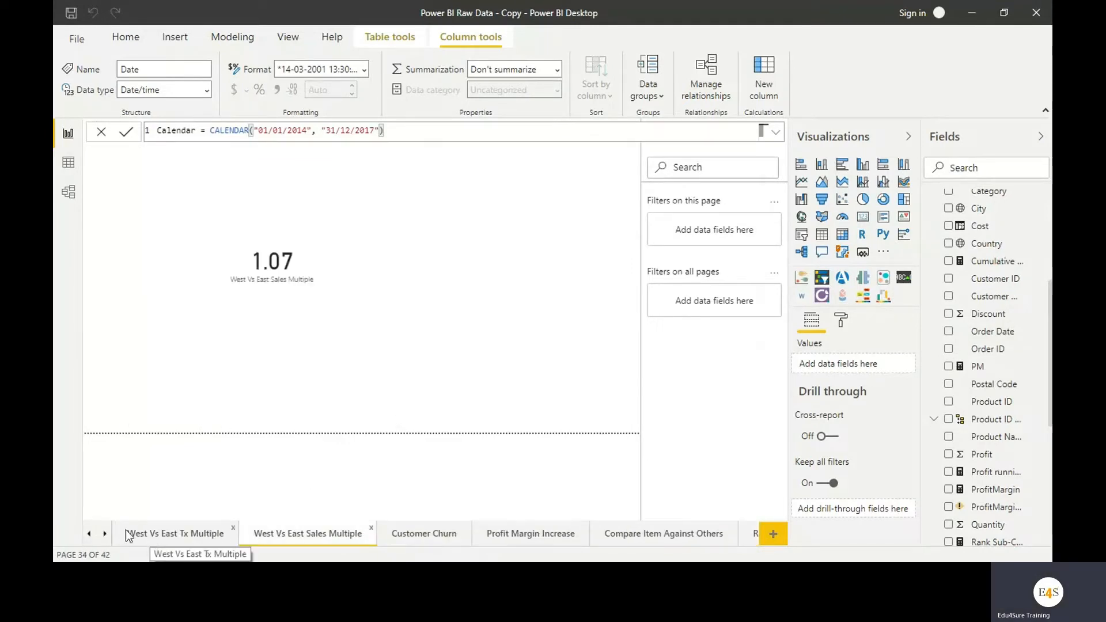
{"action": "left_click", "coordinate": [89, 534]}
{"action": "left_click", "coordinate": [89, 534]}
{"action": "left_click", "coordinate": [89, 534]}
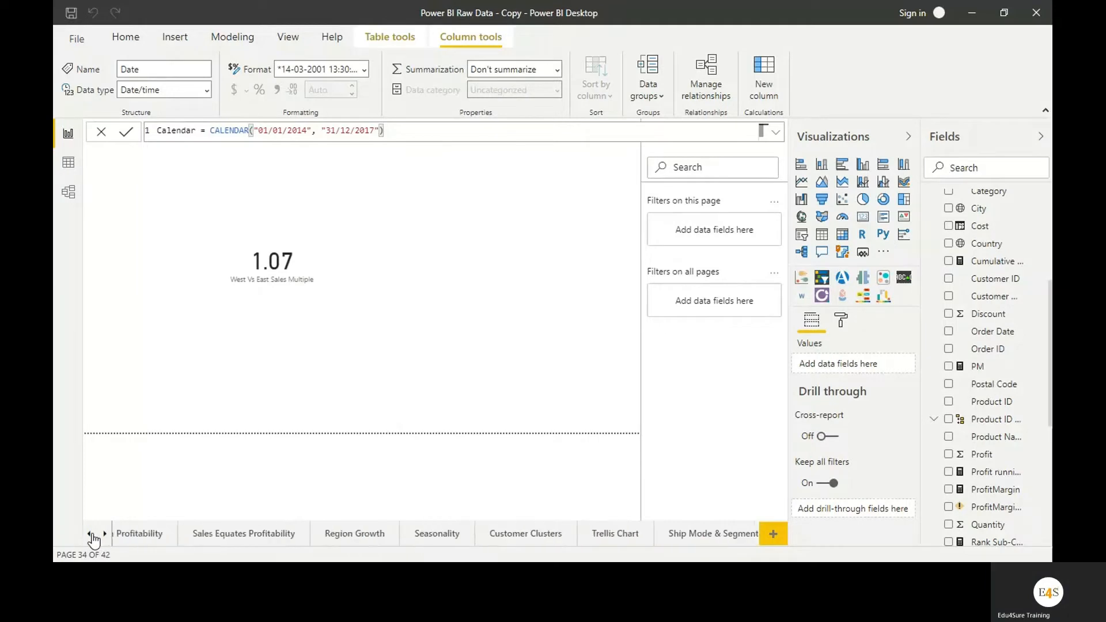
{"action": "left_click", "coordinate": [89, 534]}
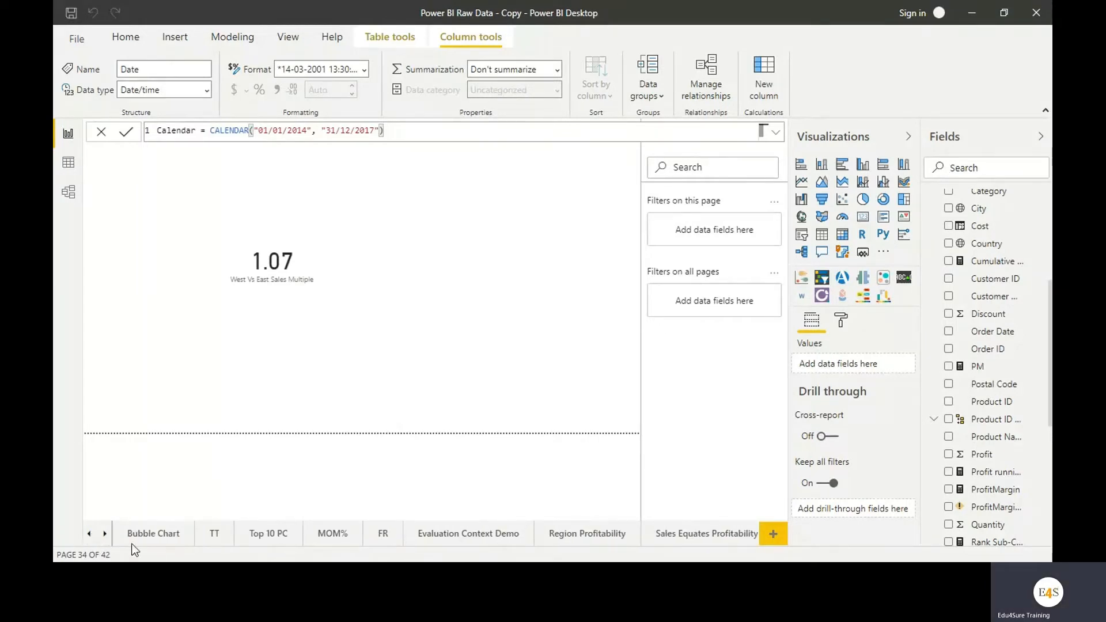
{"action": "left_click", "coordinate": [105, 535]}
{"action": "left_click", "coordinate": [105, 535]}
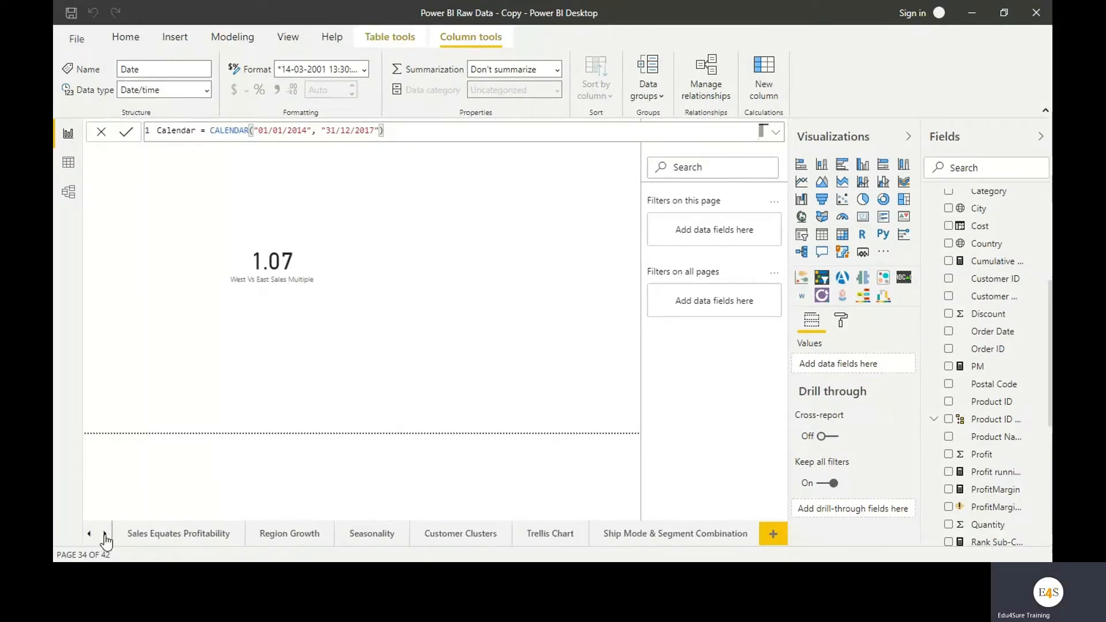
{"action": "left_click", "coordinate": [363, 537]}
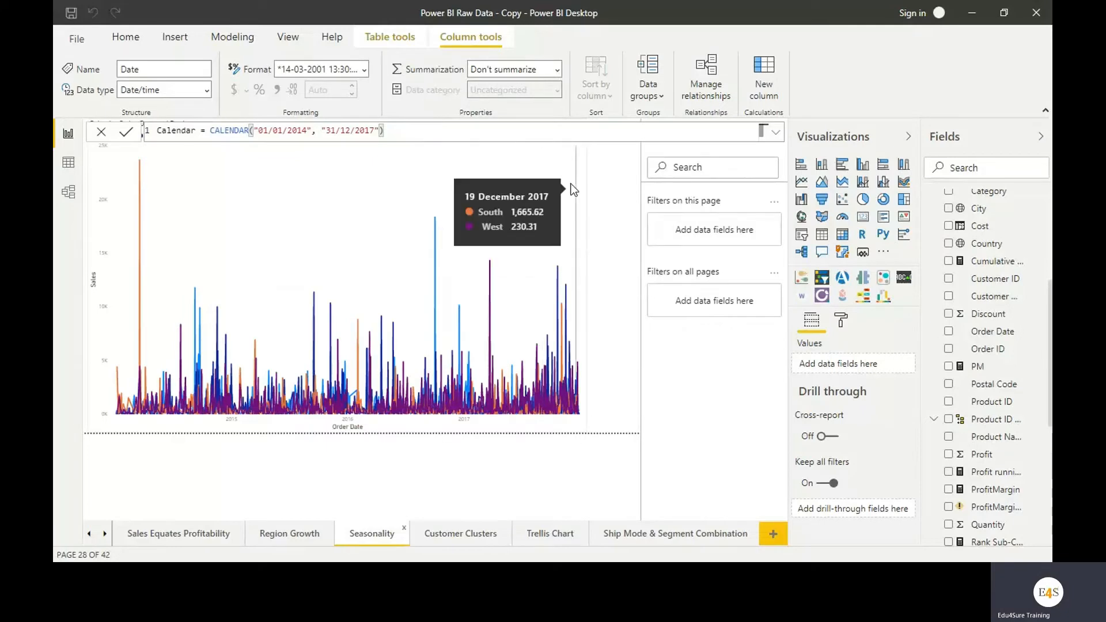
Step: Replace Order Date on the Seasonality line chart's axis with Month from the Calendar table's date hierarchy
{"action": "left_click", "coordinate": [576, 178]}
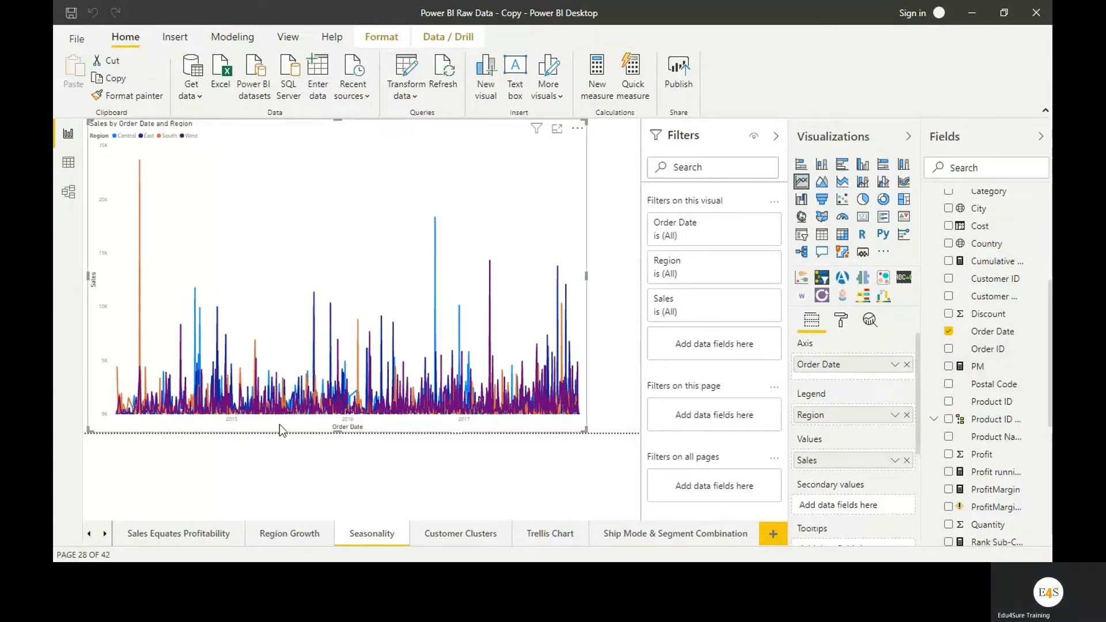
{"action": "left_click", "coordinate": [907, 364]}
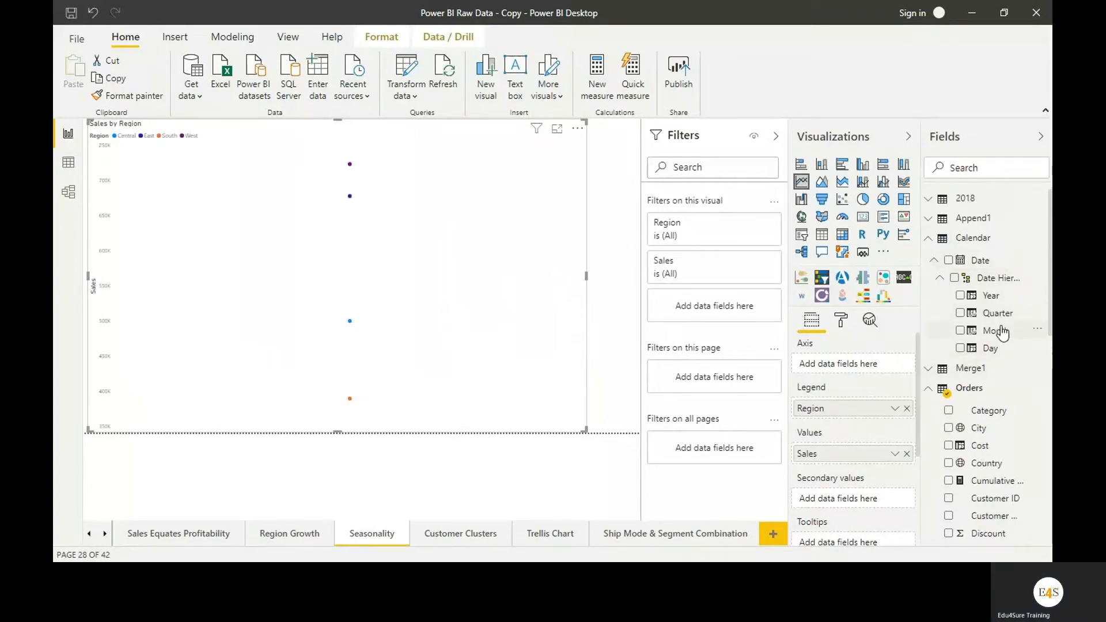
{"action": "left_click_drag", "start_coordinate": [1000, 329], "coordinate": [846, 367]}
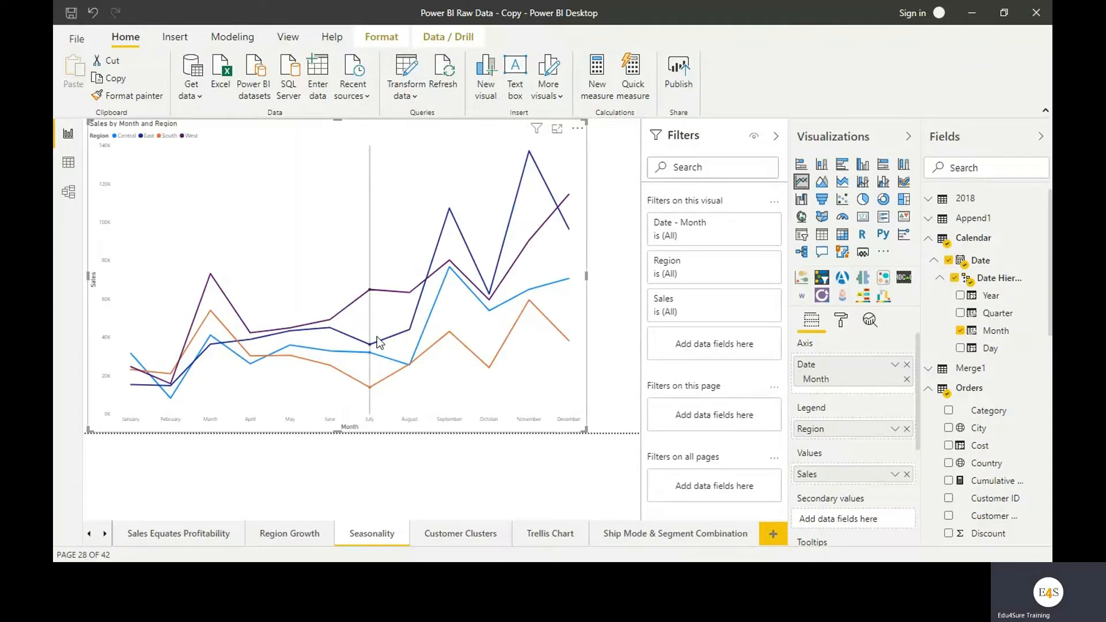
{"action": "mouse_move", "coordinate": [377, 337]}
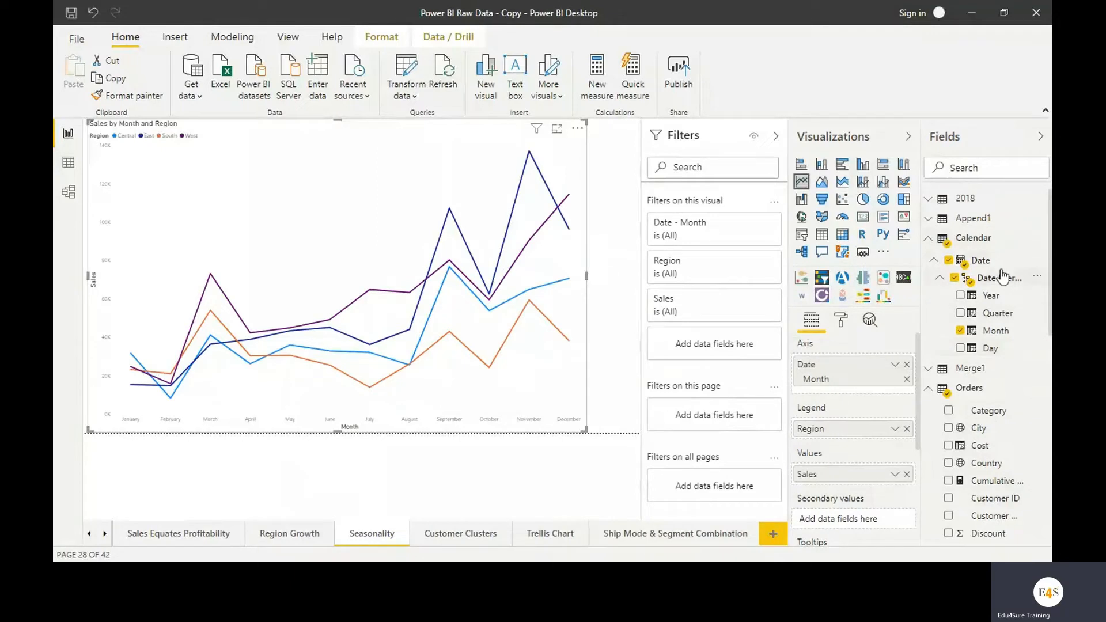
Step: Return to the Same Period Analysis page at the end of the report
{"action": "left_click", "coordinate": [105, 533]}
{"action": "left_click", "coordinate": [104, 534]}
{"action": "left_click", "coordinate": [104, 534]}
{"action": "left_click", "coordinate": [107, 536]}
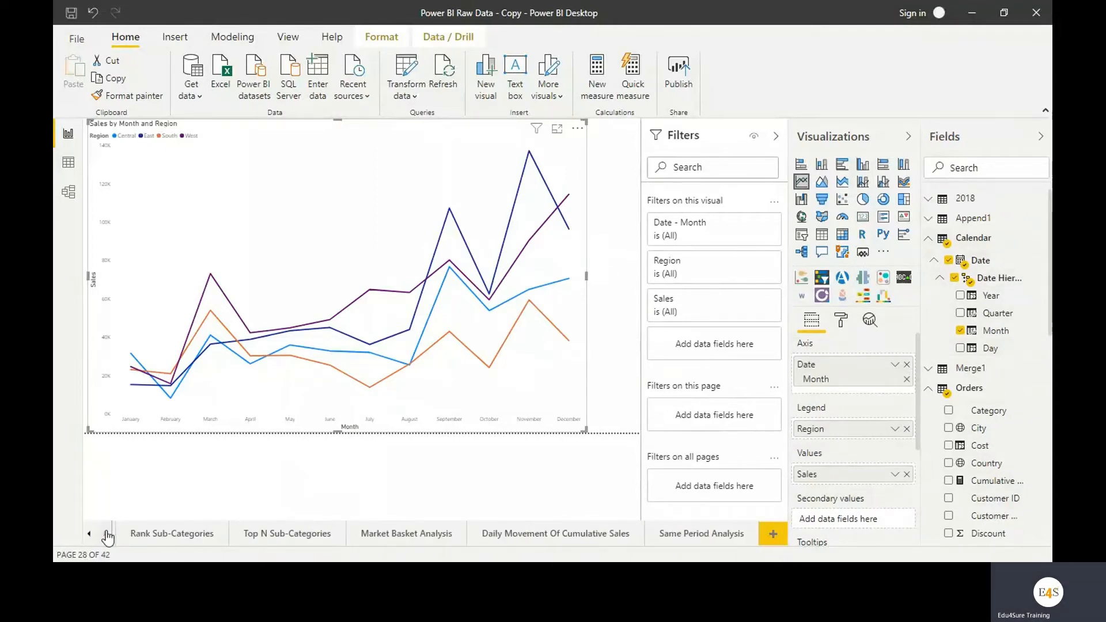
{"action": "left_click", "coordinate": [715, 541]}
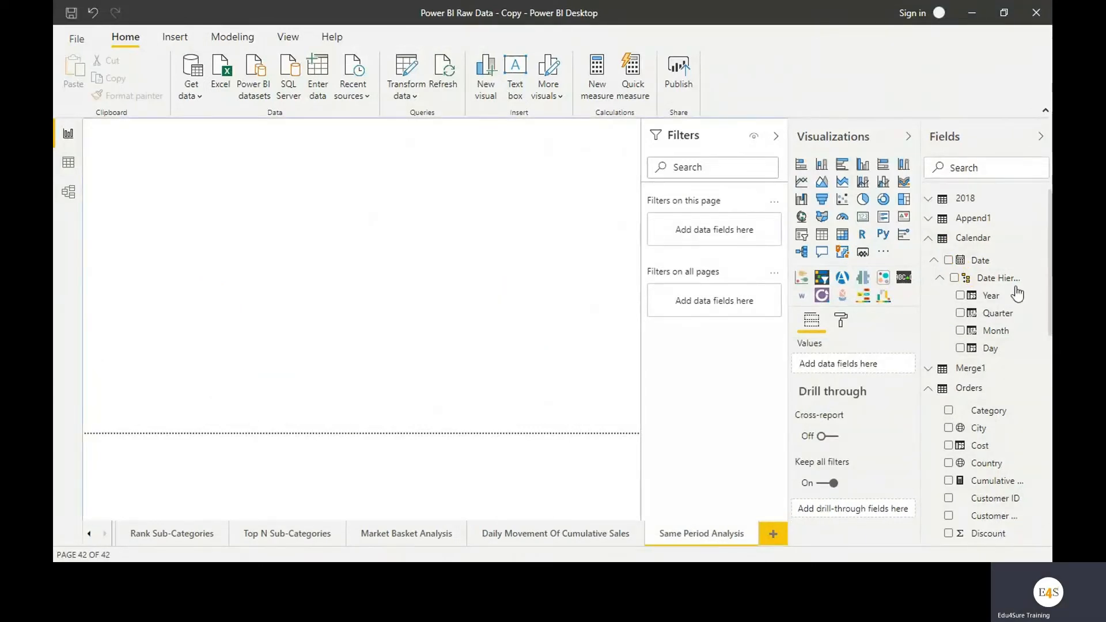
Step: Collapse and select the Orders table, add a new measure to it, and begin its formula with SPLY = calculate(sum(
{"action": "scroll", "coordinate": [1009, 402], "scroll_direction": "down", "scroll_amount": 5}
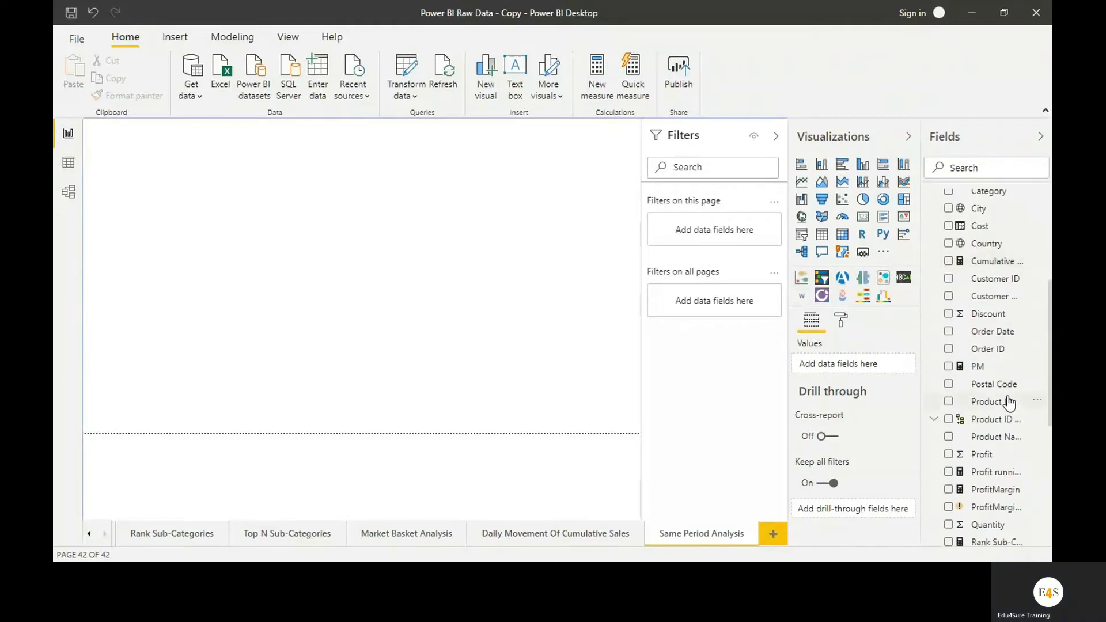
{"action": "scroll", "coordinate": [1008, 402], "scroll_direction": "up", "scroll_amount": 3}
{"action": "left_click", "coordinate": [974, 314]}
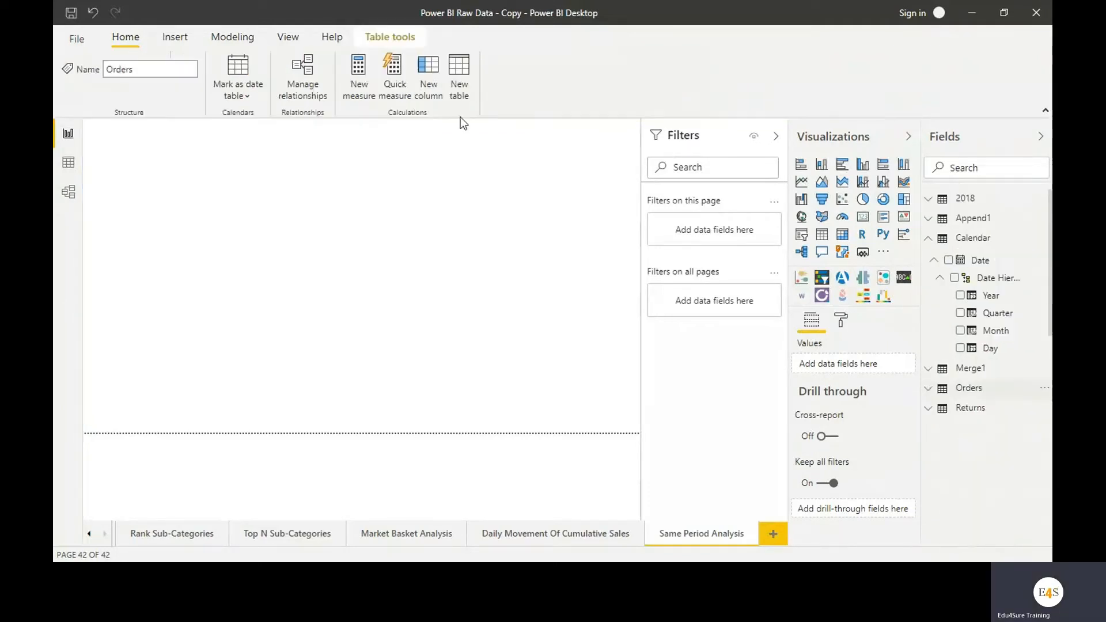
{"action": "left_click", "coordinate": [359, 91]}
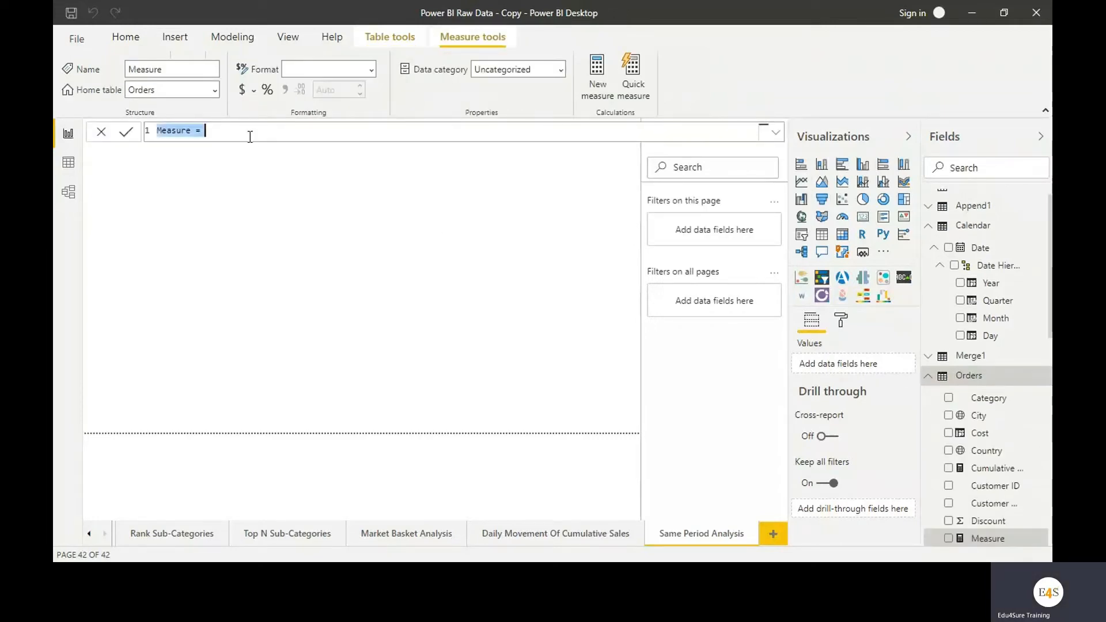
{"action": "type", "text": "SP"}
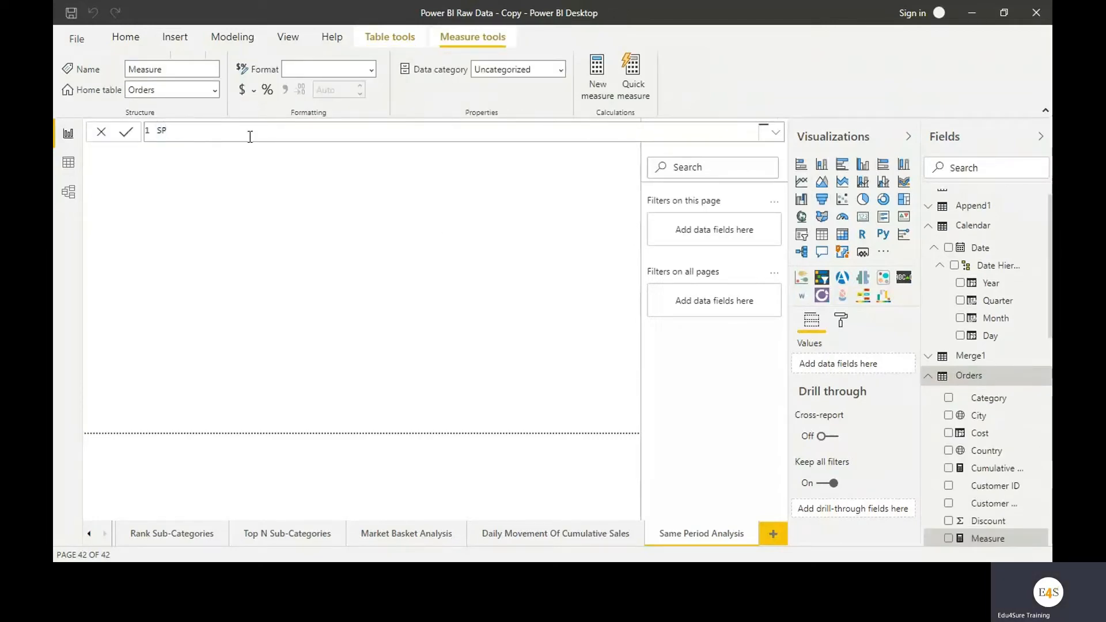
{"action": "type", "text": "LY = calculate"}
{"action": "type", "text": "("}
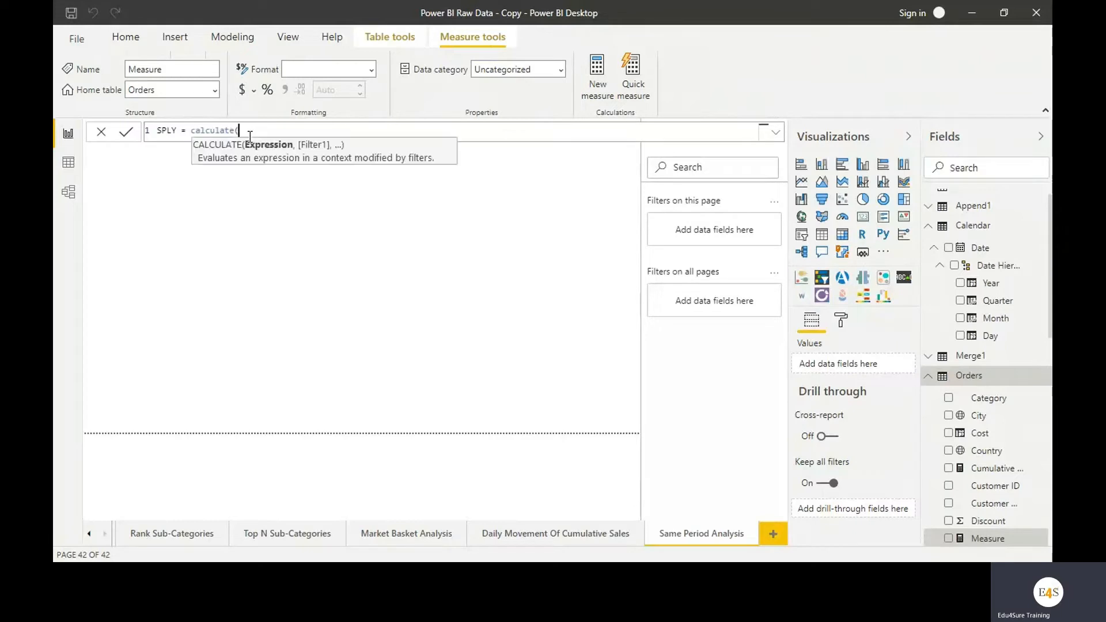
{"action": "type", "text": "sum("}
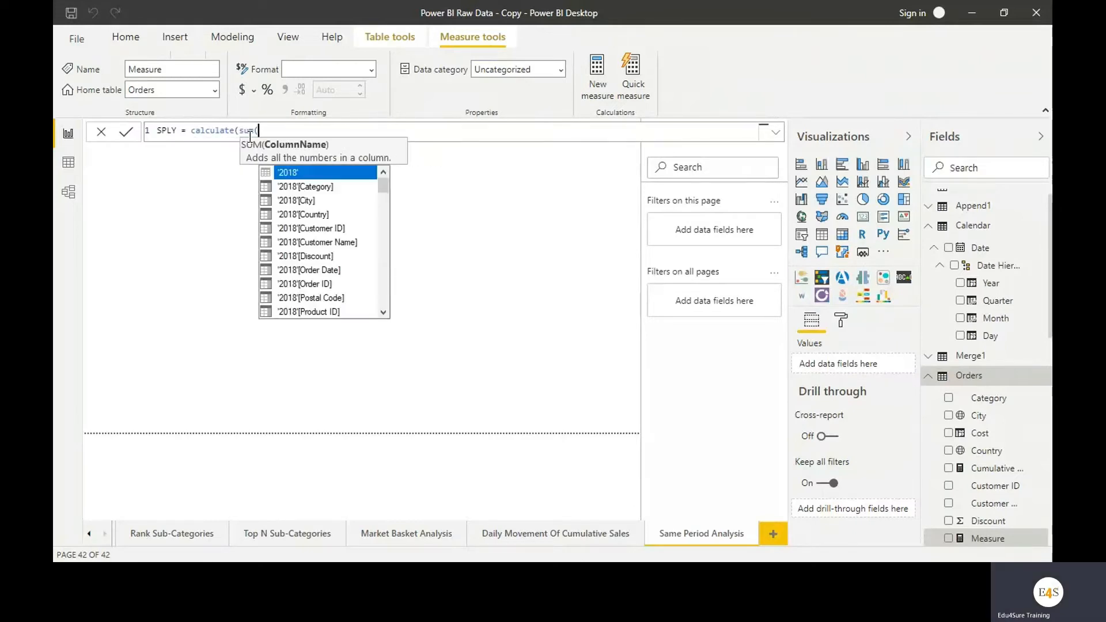
{"action": "scroll", "coordinate": [346, 254], "scroll_direction": "down", "scroll_amount": 3}
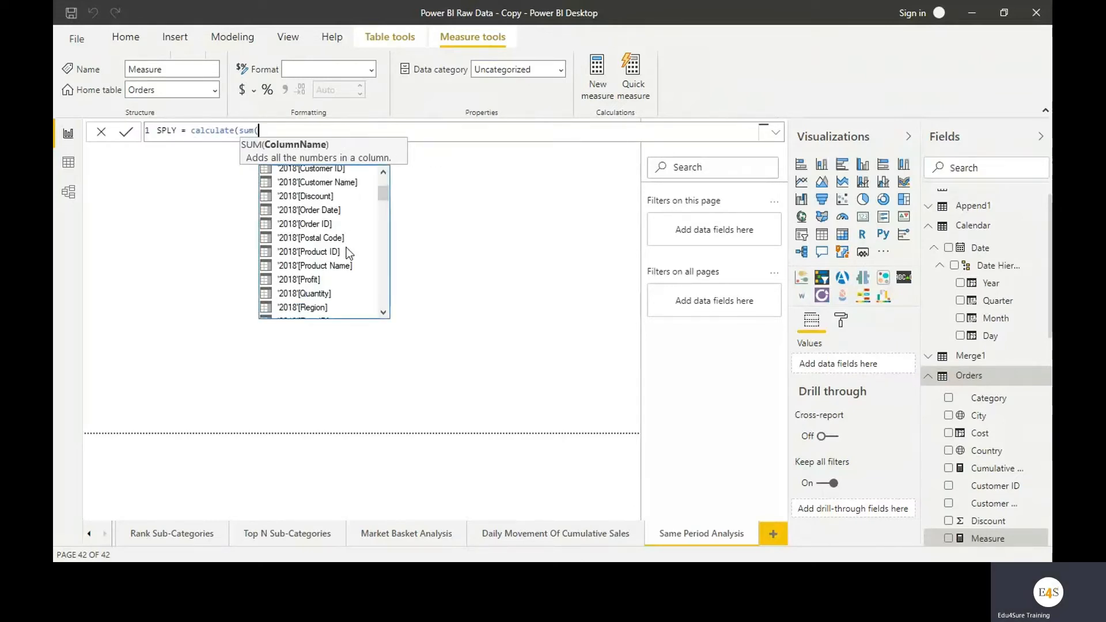
{"action": "double_click", "coordinate": [326, 272]}
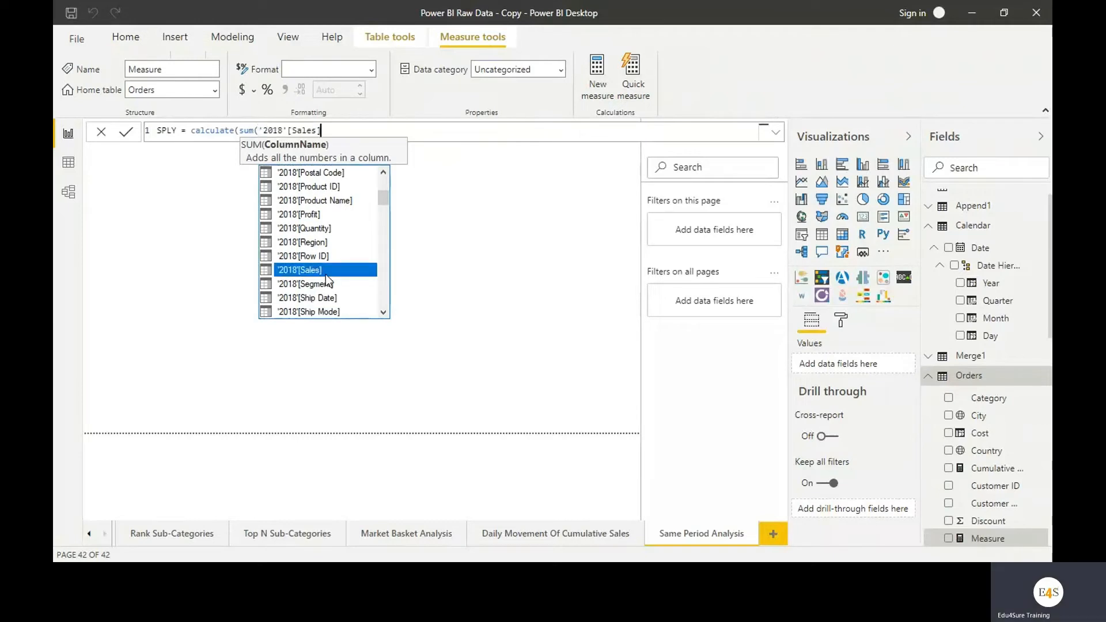
{"action": "type", "text": ","}
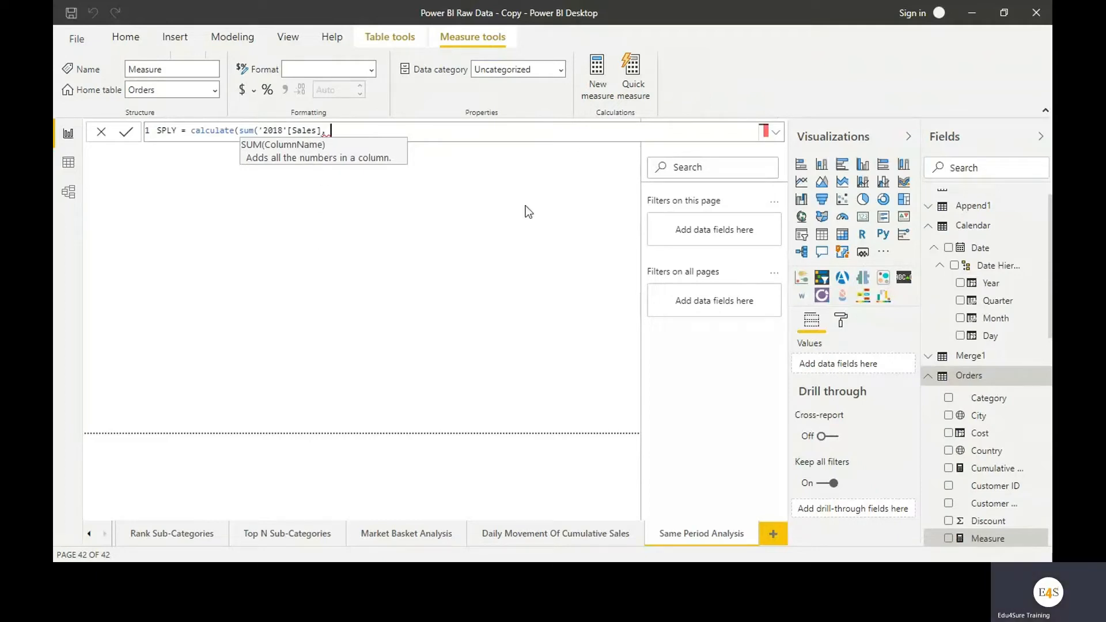
{"action": "key", "text": "BackSpace"}
{"action": "key", "text": "BackSpace"}
{"action": "key", "text": "BackSpace"}
{"action": "key", "text": "BackSpace"}
{"action": "key", "text": "BackSpace"}
{"action": "key", "text": "BackSpace"}
{"action": "key", "text": "BackSpace"}
{"action": "key", "text": "BackSpace"}
{"action": "key", "text": "BackSpace"}
{"action": "key", "text": "BackSpace"}
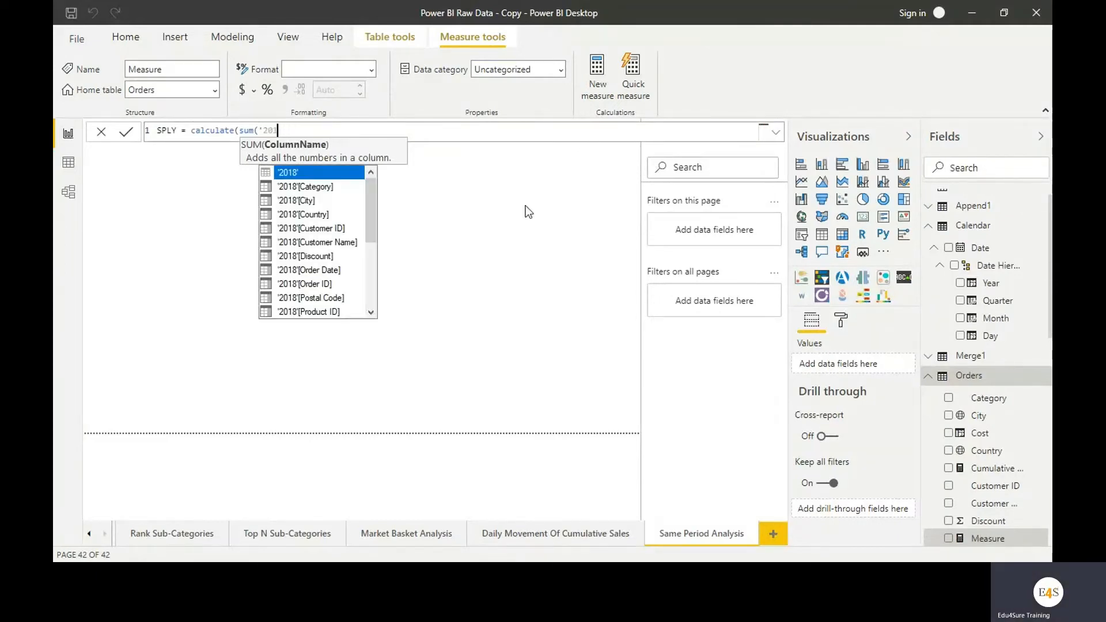
{"action": "key", "text": "BackSpace"}
{"action": "key", "text": "BackSpace"}
{"action": "key", "text": "BackSpace"}
{"action": "key", "text": "BackSpace"}
Step: Enter Orders[Sales] as the column to sum in the SPLY formula
{"action": "type", "text": "ord"}
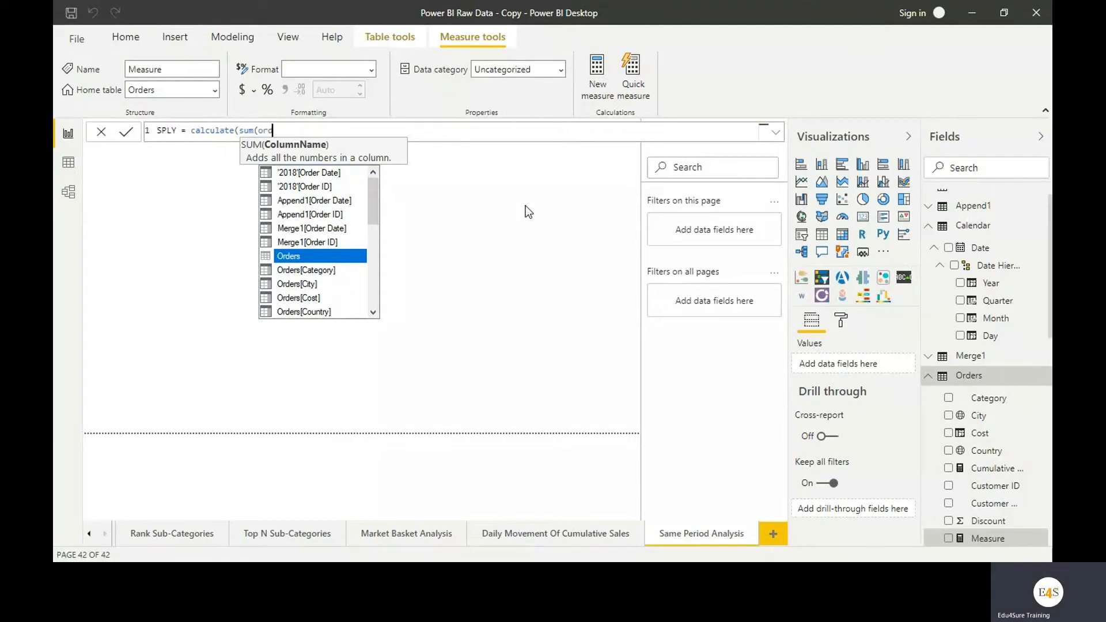
{"action": "type", "text": "ers"}
{"action": "scroll", "coordinate": [346, 262], "scroll_direction": "down", "scroll_amount": 5}
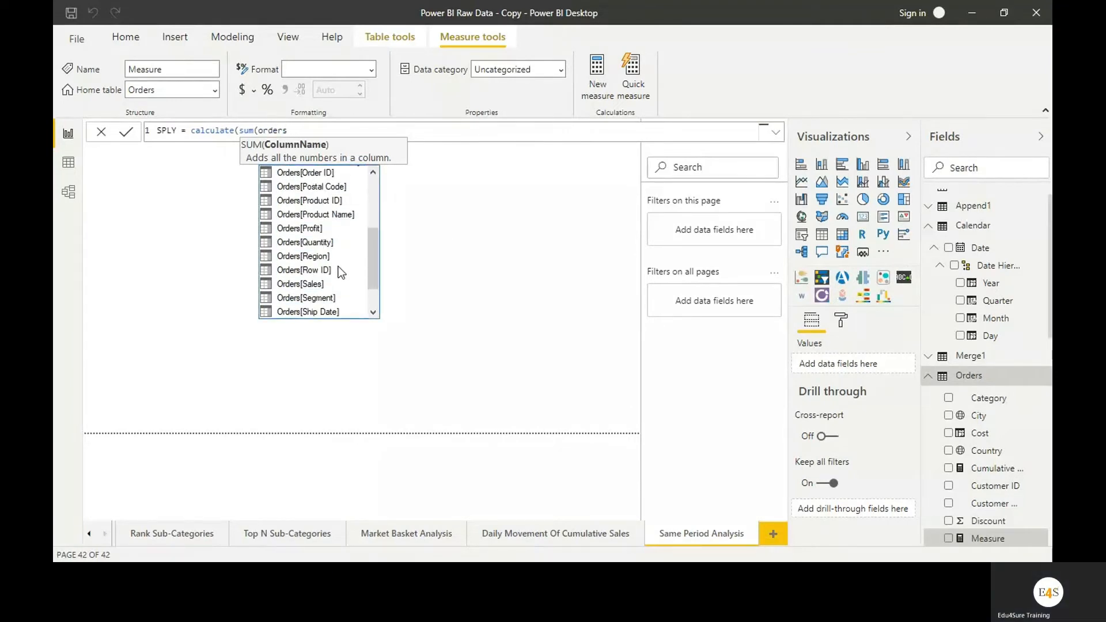
{"action": "left_click", "coordinate": [306, 284]}
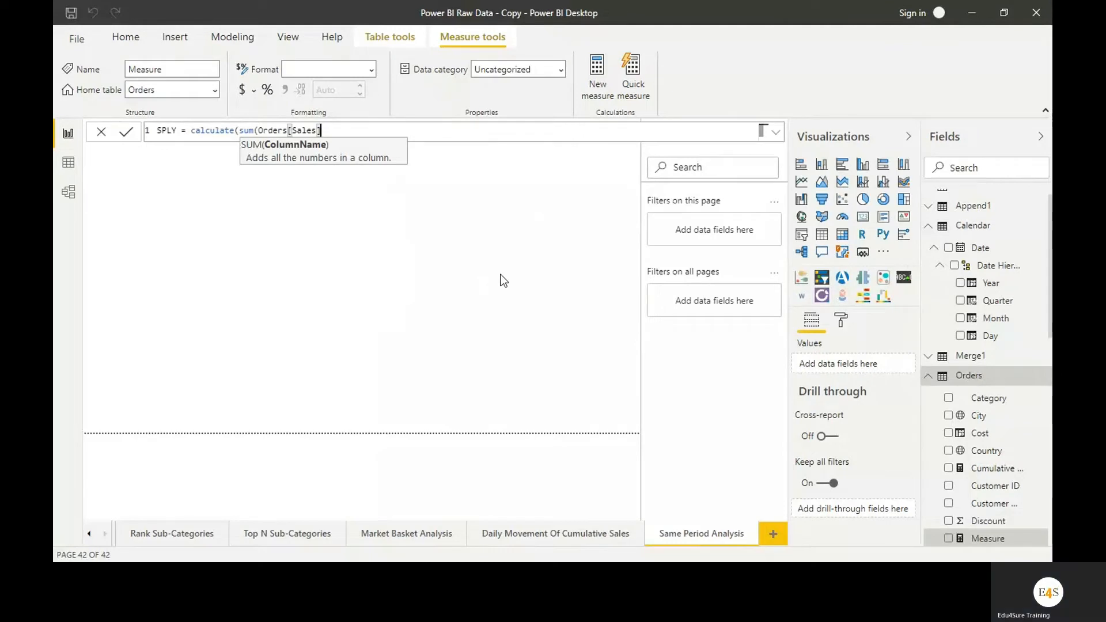
Step: Add SAMEPERIODLASTYEAR('Calendar'[Date]) as the next argument after Orders[Sales] in the SPLY formula
{"action": "type", "text": ", same"}
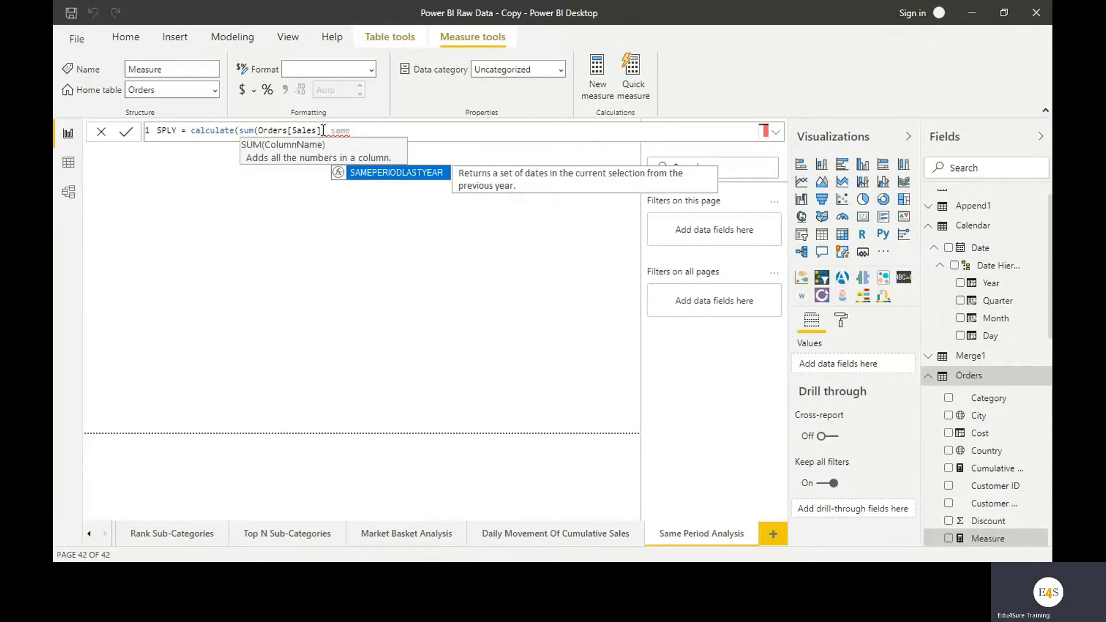
{"action": "left_click", "coordinate": [398, 174]}
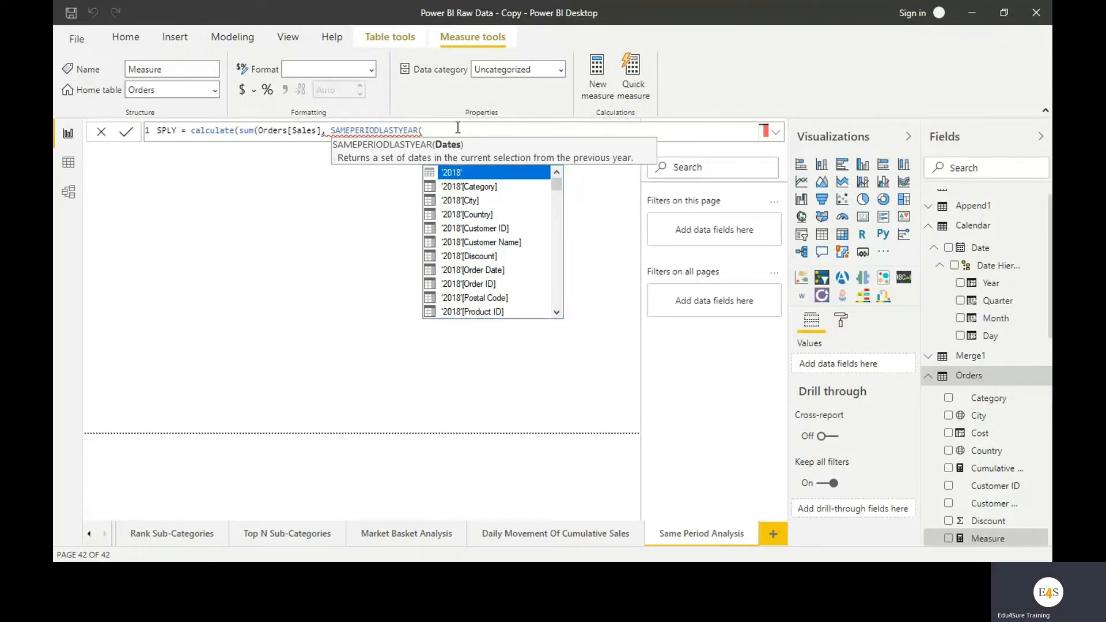
{"action": "type", "text": "cale"}
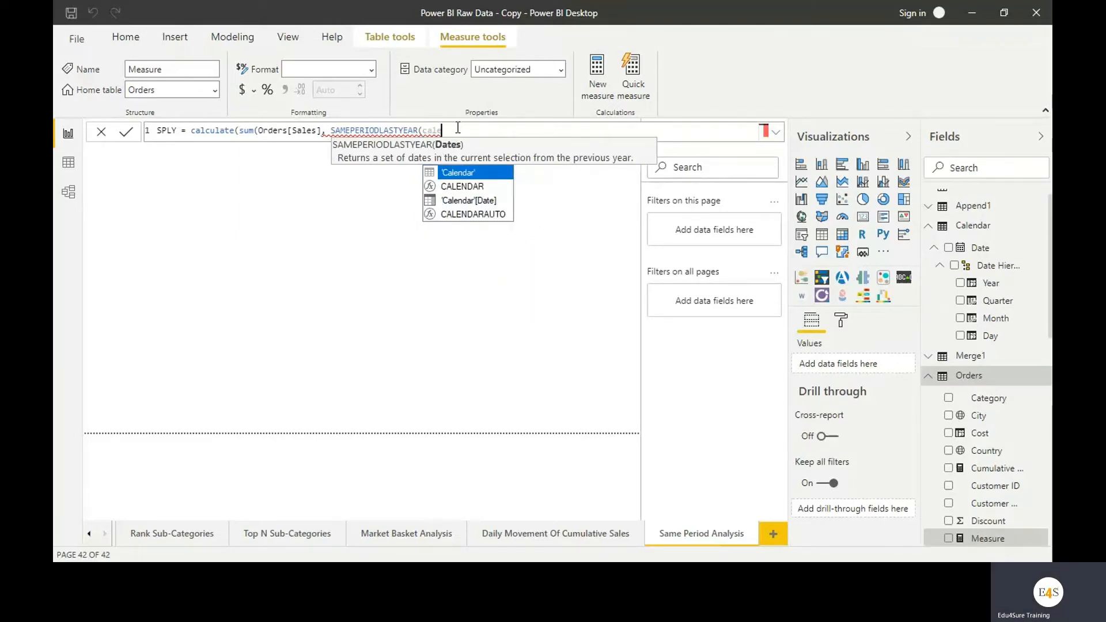
{"action": "left_click", "coordinate": [479, 200]}
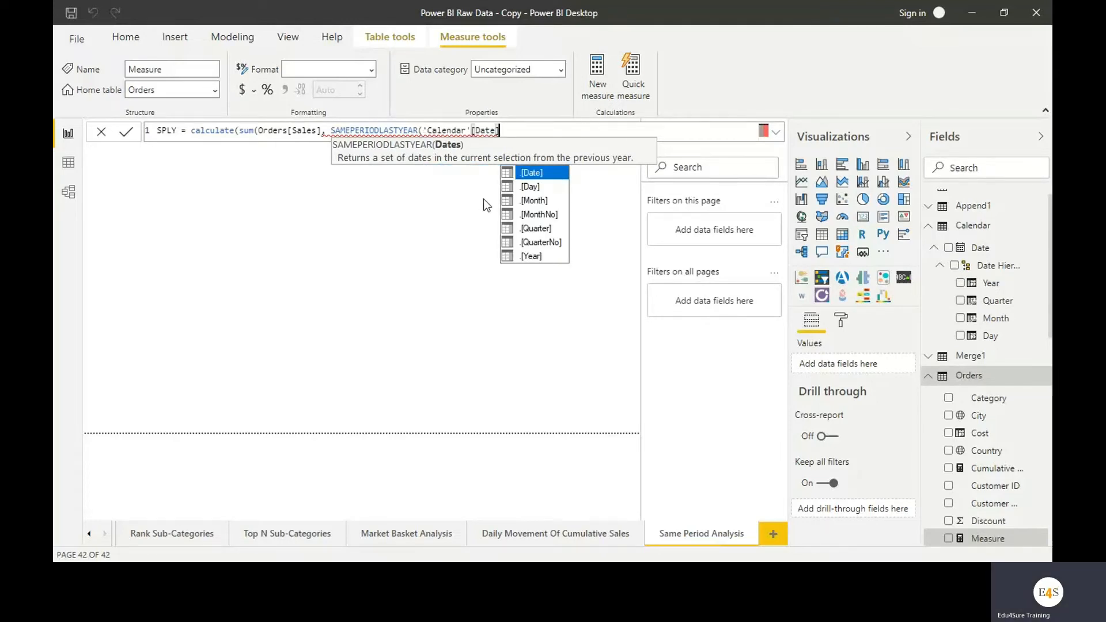
{"action": "type", "text": ")"}
Step: Close the SUM and CALCULATE parentheses to complete SPLY = calculate(sum(Orders[Sales]), SAMEPERIODLASTYEAR('Calendar'[Date])) and commit the measure
{"action": "mouse_move", "coordinate": [350, 133]}
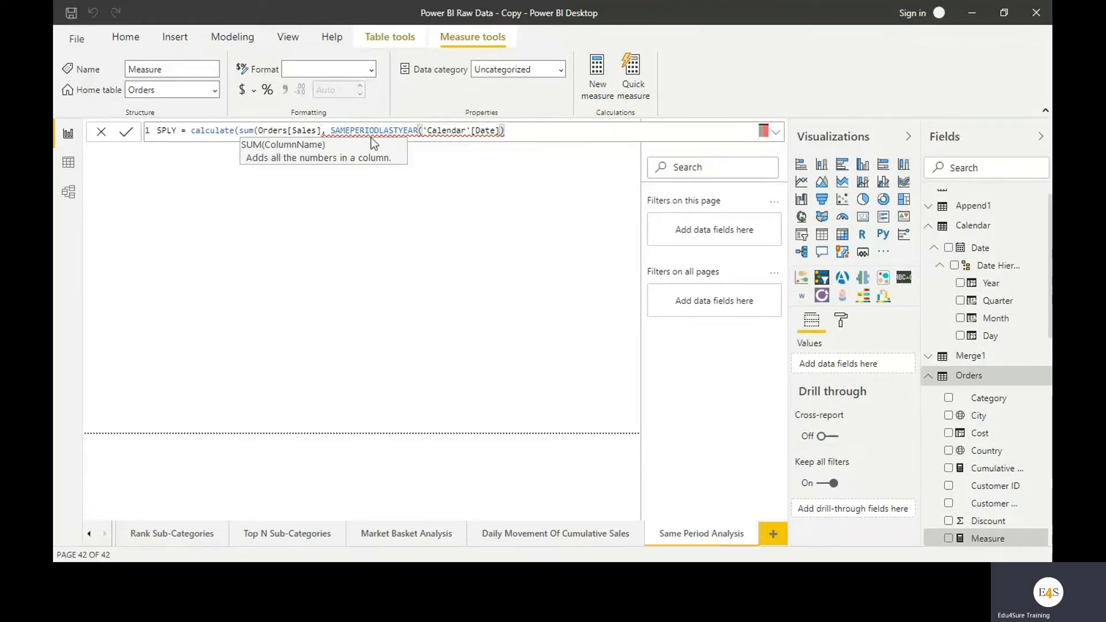
{"action": "left_click", "coordinate": [321, 130]}
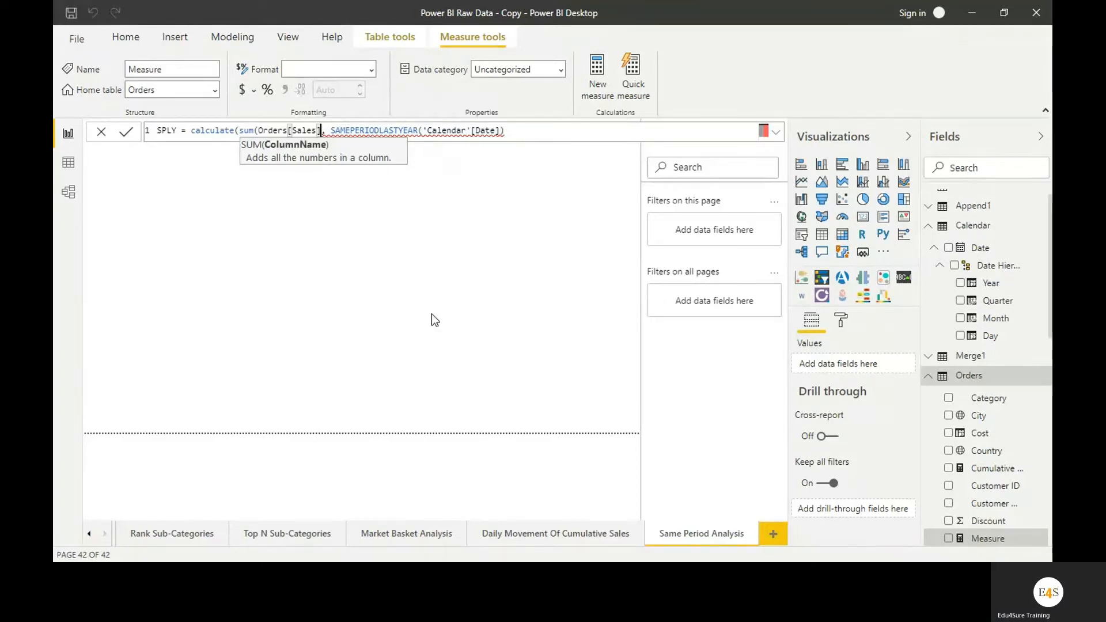
{"action": "type", "text": ")"}
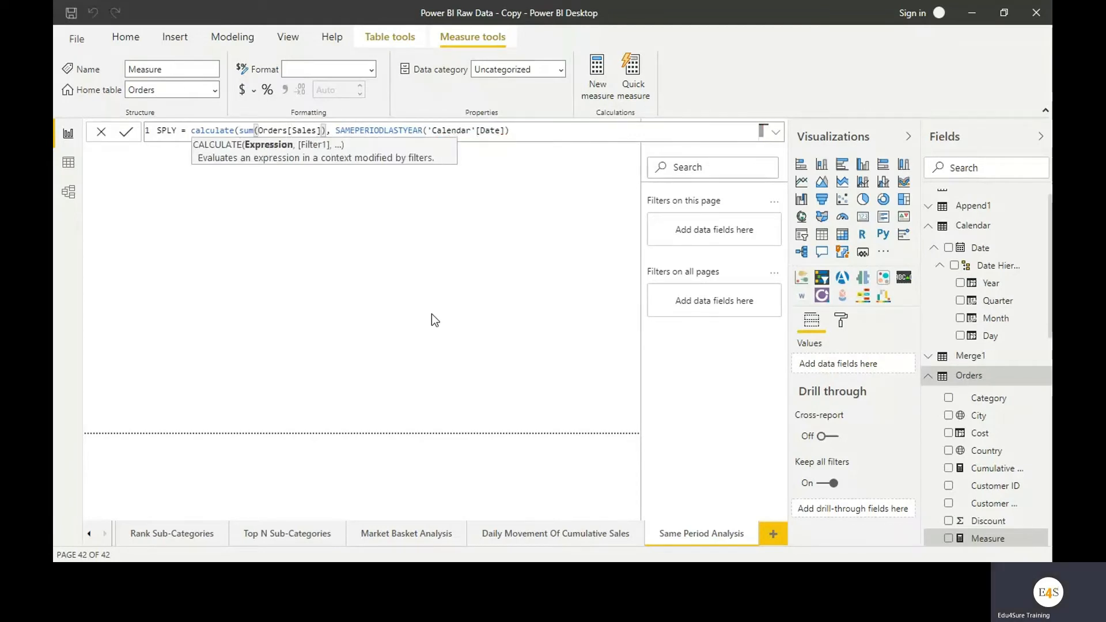
{"action": "left_click", "coordinate": [539, 131]}
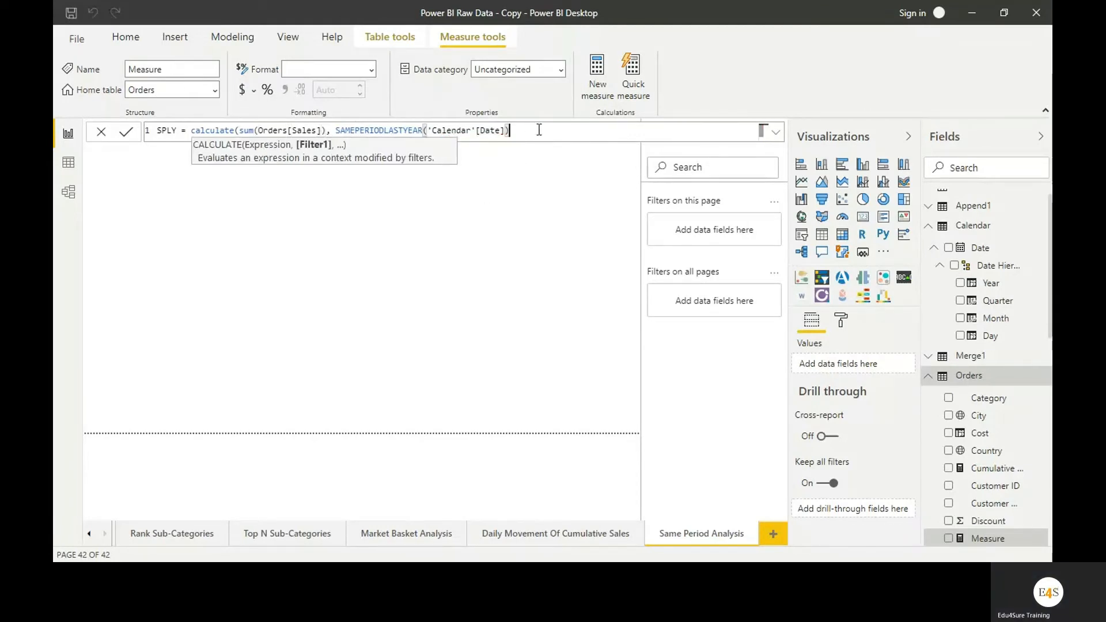
{"action": "type", "text": ")"}
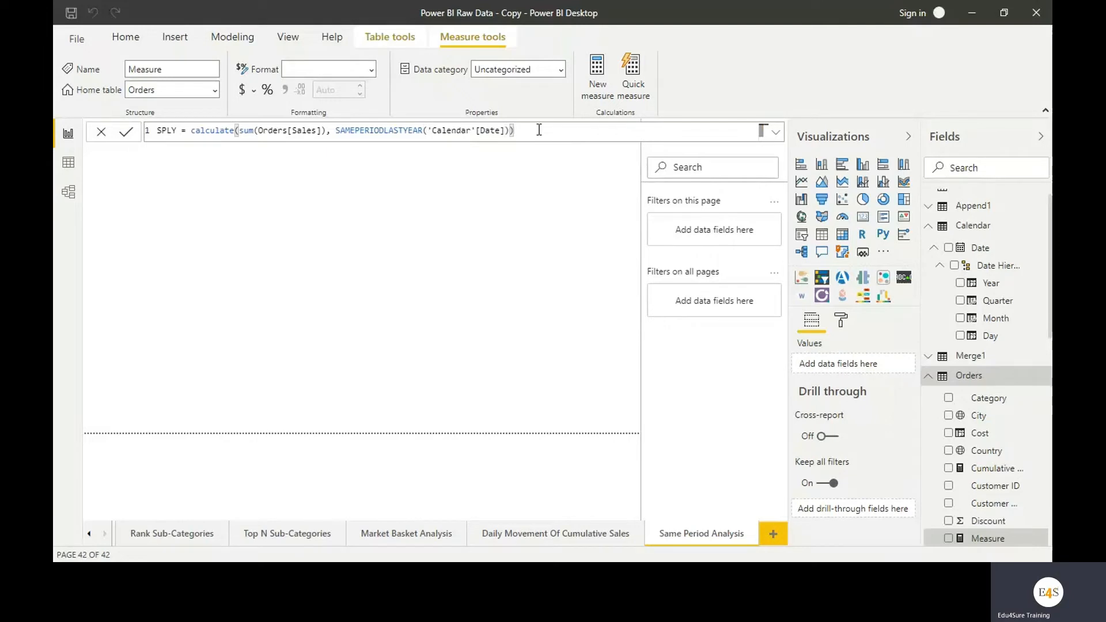
{"action": "key", "text": "Return"}
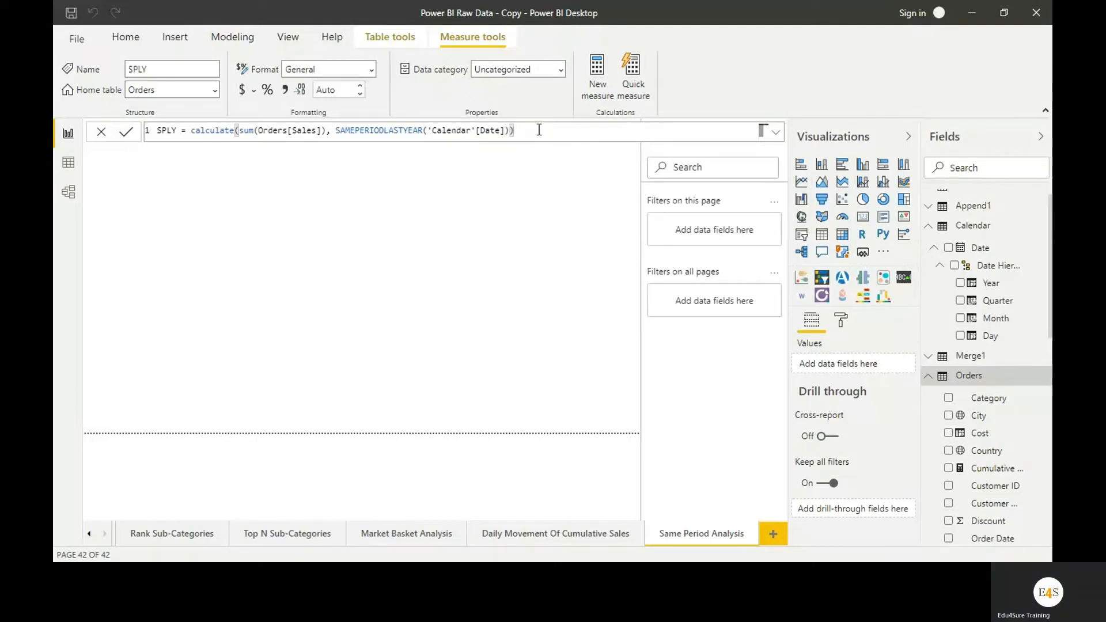
Step: Add a matrix visual to the empty Same Period Analysis page and enlarge it to nearly the full page height
{"action": "left_click", "coordinate": [523, 274]}
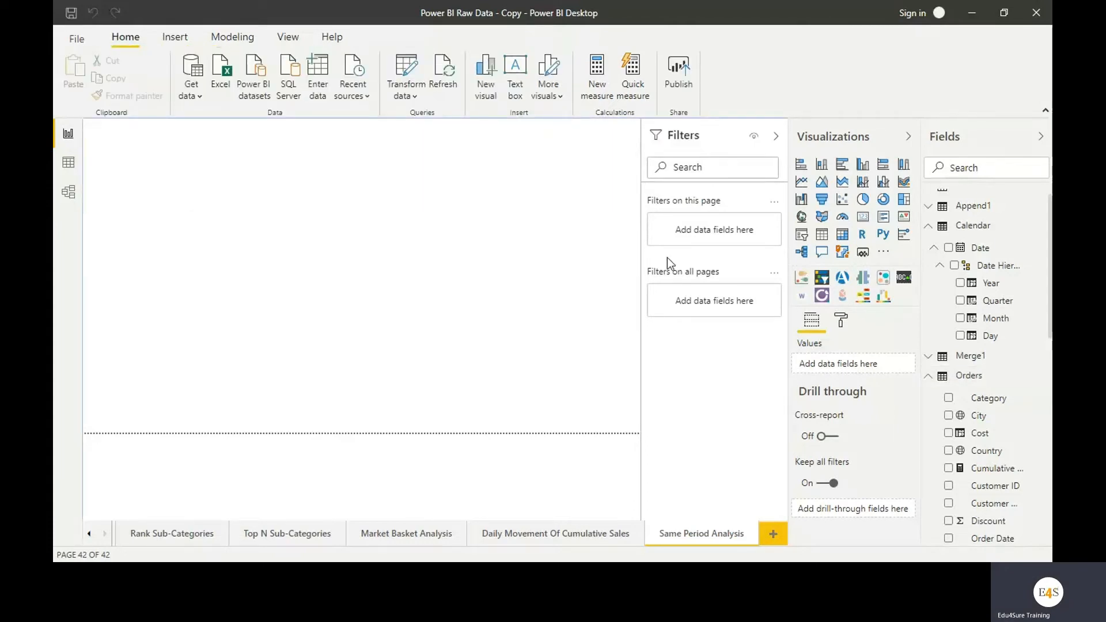
{"action": "left_click", "coordinate": [847, 236]}
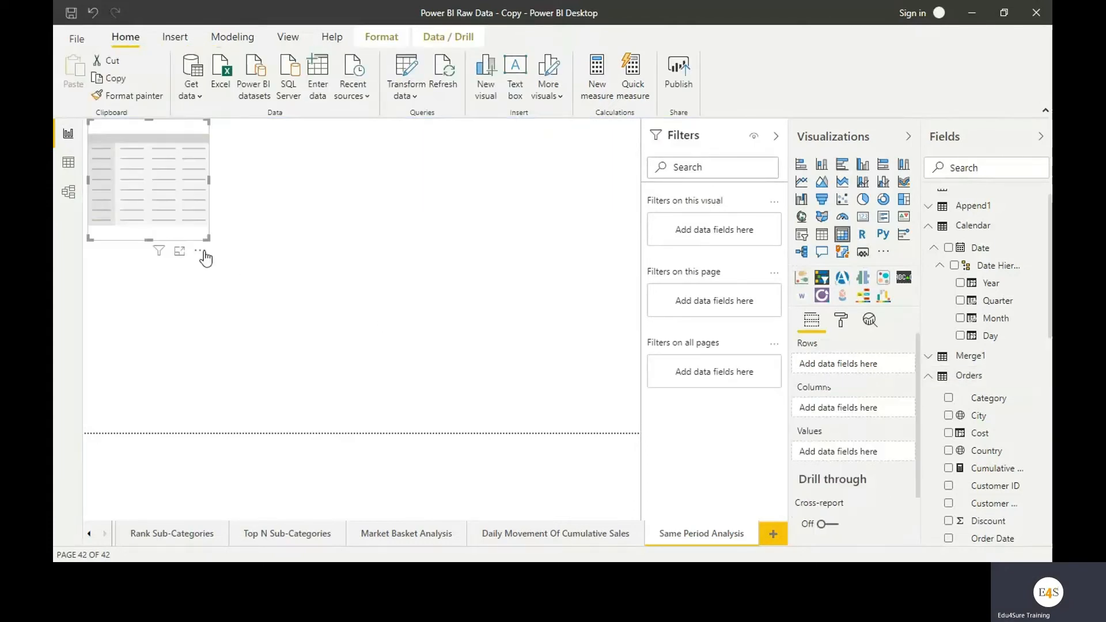
{"action": "left_click_drag", "start_coordinate": [208, 247], "coordinate": [391, 415]}
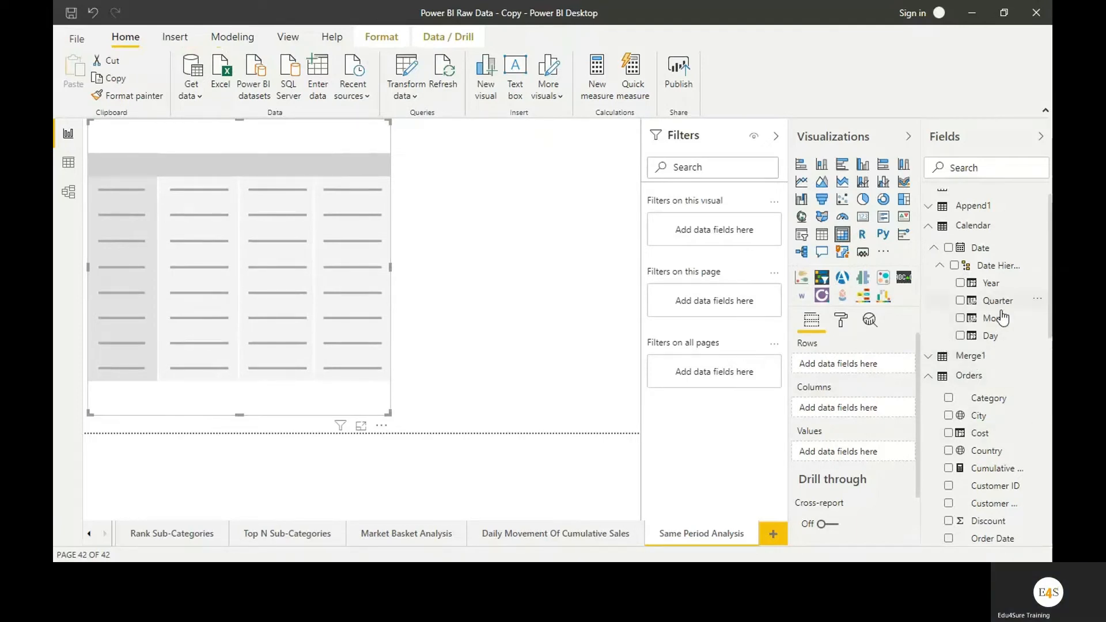
Step: Add the Sub-Category field from the Orders table to the matrix rows
{"action": "scroll", "coordinate": [1004, 364], "scroll_direction": "down", "scroll_amount": 6}
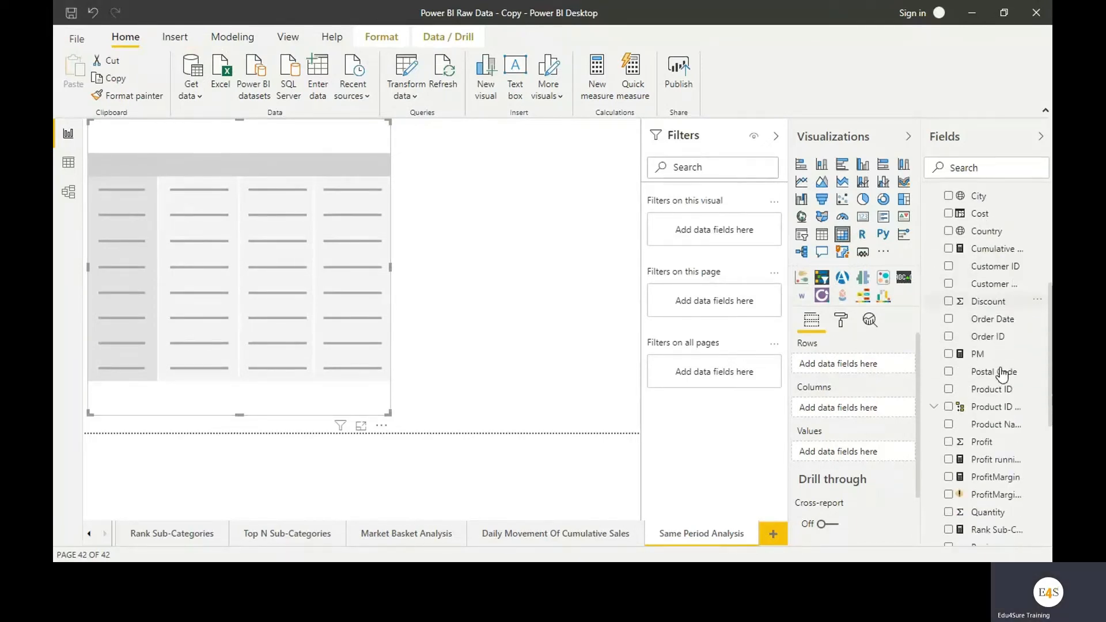
{"action": "scroll", "coordinate": [1004, 374], "scroll_direction": "down", "scroll_amount": 5}
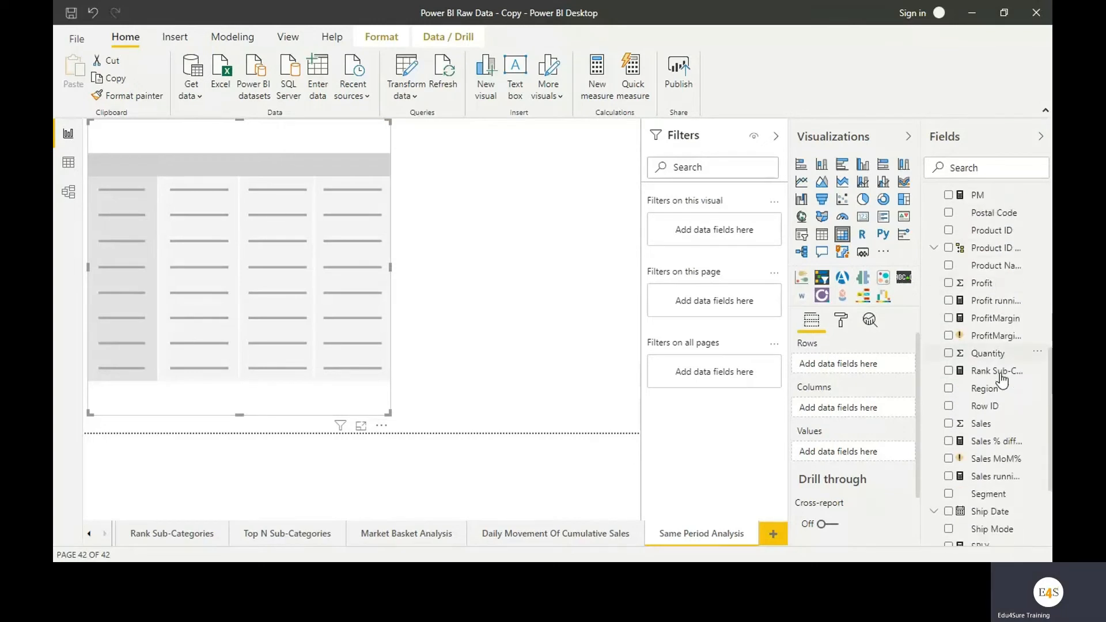
{"action": "scroll", "coordinate": [1002, 381], "scroll_direction": "down", "scroll_amount": 2}
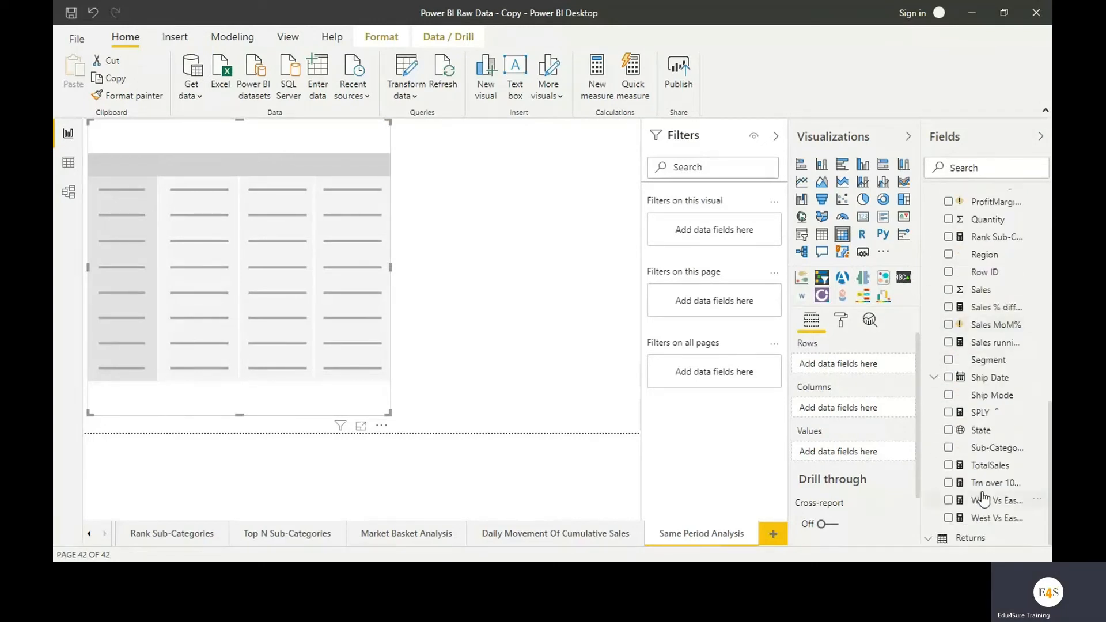
{"action": "left_click", "coordinate": [949, 448]}
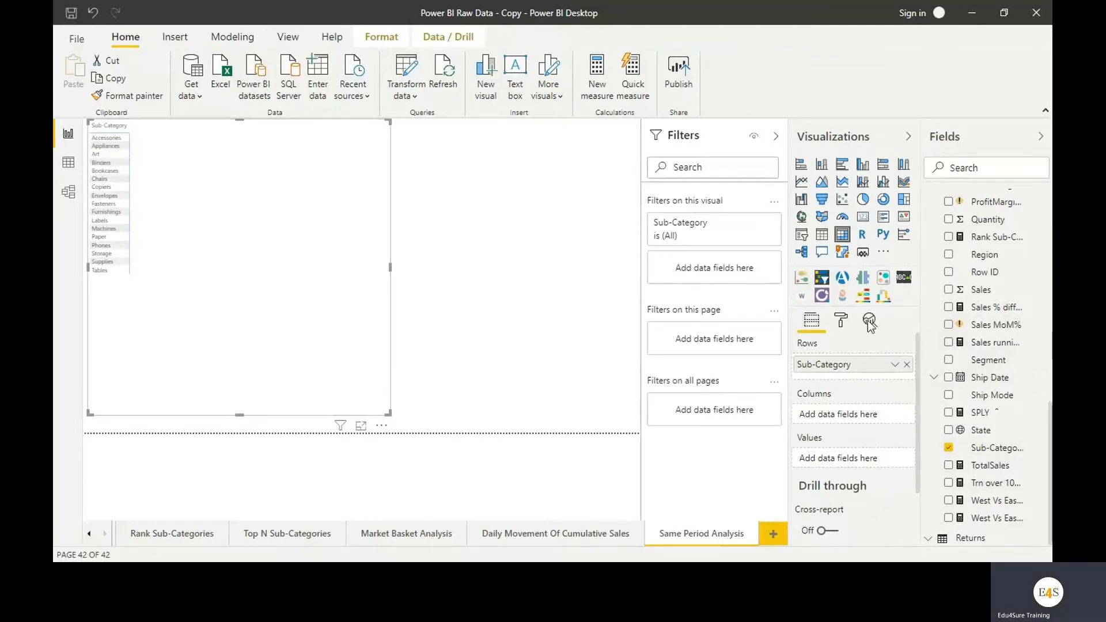
Step: Set the matrix grid text size to 16 pt and enlarge the matrix slightly
{"action": "left_click", "coordinate": [841, 320]}
{"action": "scroll", "coordinate": [850, 387], "scroll_direction": "down", "scroll_amount": 3}
{"action": "scroll", "coordinate": [851, 403], "scroll_direction": "up", "scroll_amount": 2}
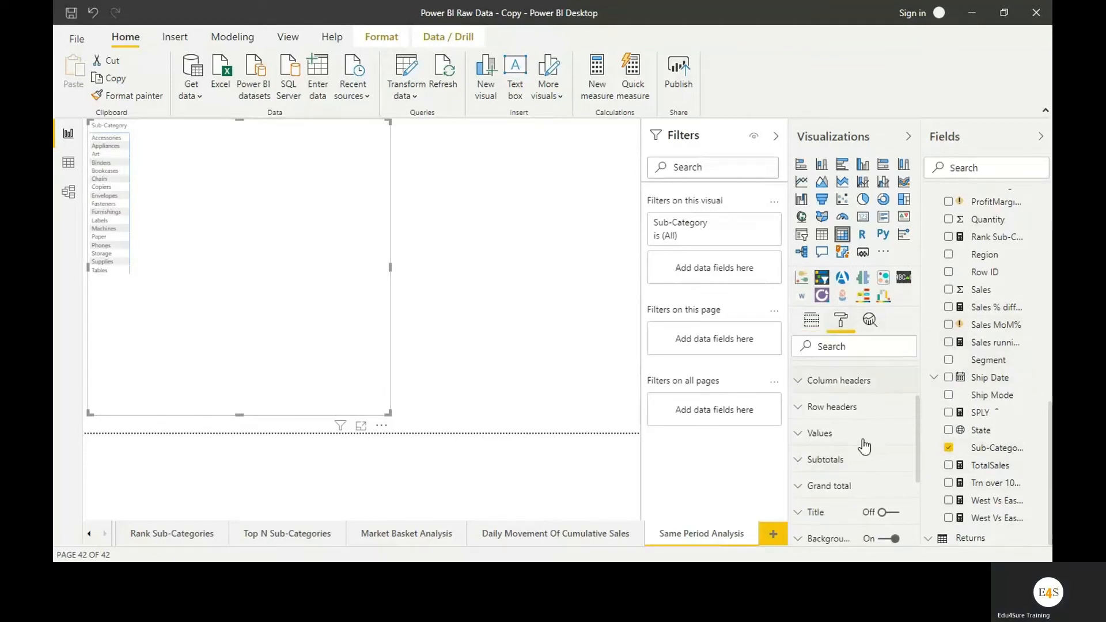
{"action": "scroll", "coordinate": [854, 425], "scroll_direction": "up", "scroll_amount": 2}
{"action": "left_click", "coordinate": [854, 433]}
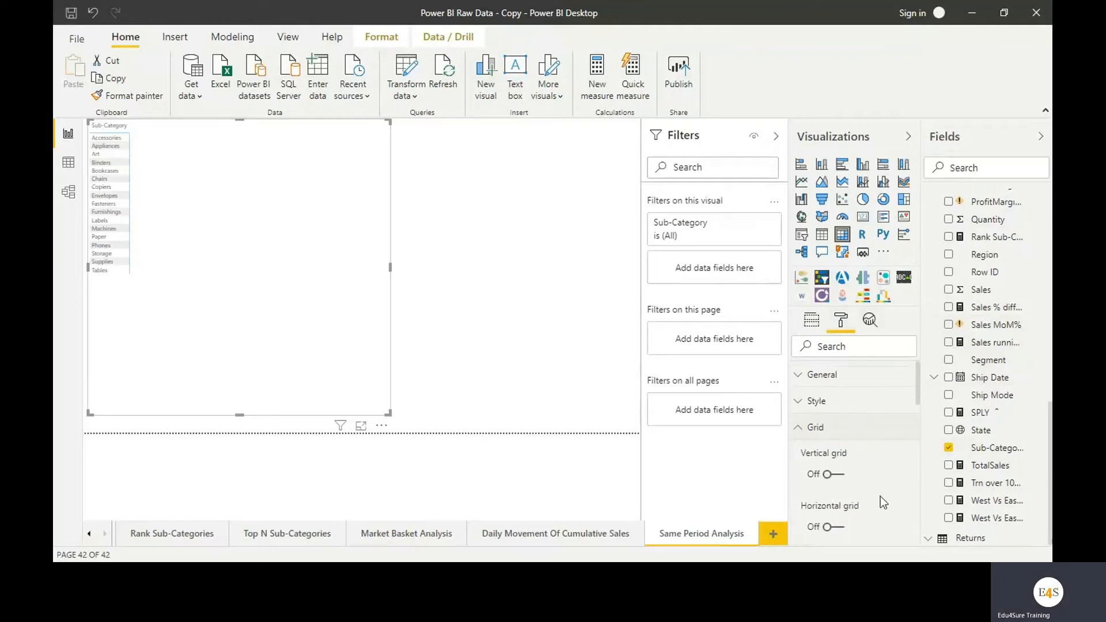
{"action": "scroll", "coordinate": [882, 499], "scroll_direction": "down", "scroll_amount": 3}
{"action": "scroll", "coordinate": [879, 519], "scroll_direction": "down", "scroll_amount": 1}
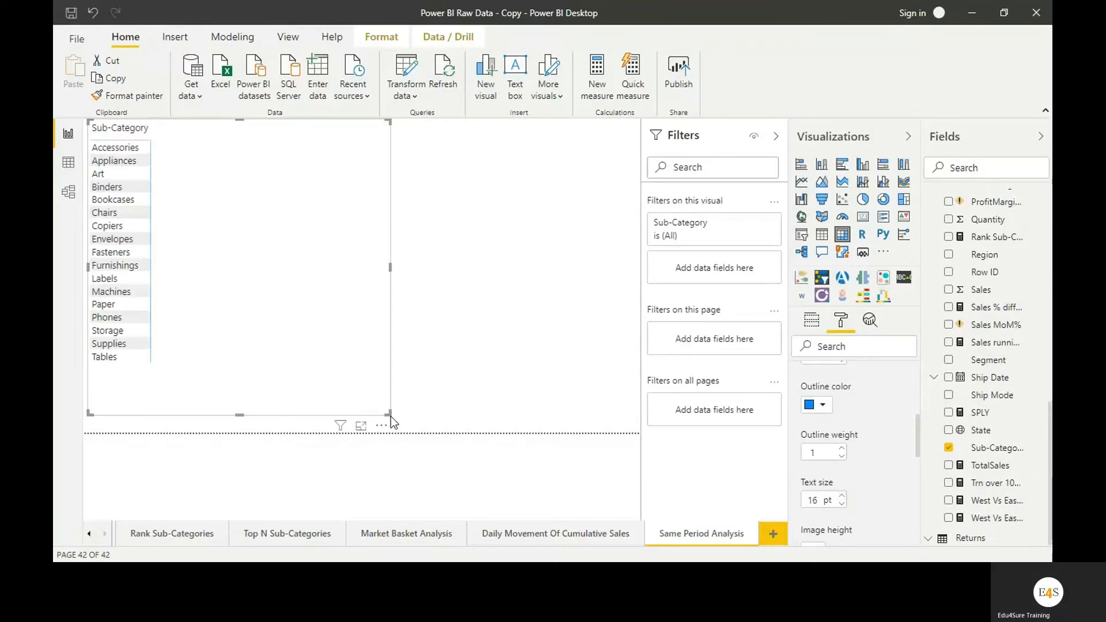
{"action": "left_click_drag", "start_coordinate": [390, 416], "coordinate": [422, 428]}
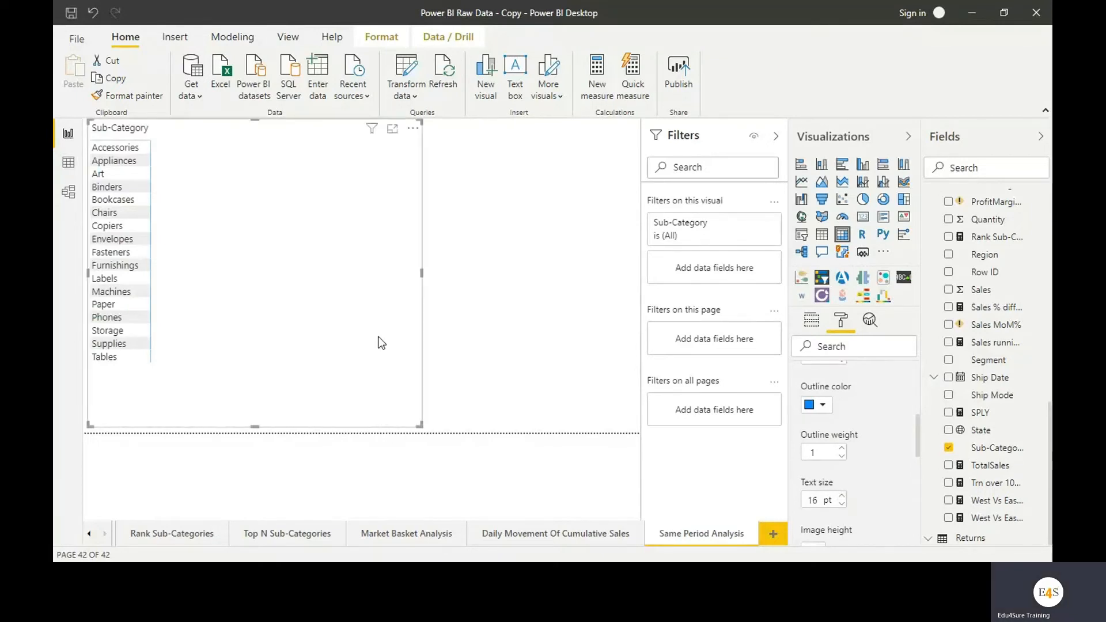
Step: Add Year from the Calendar table's Date Hierarchy to the matrix columns
{"action": "left_click", "coordinate": [811, 324]}
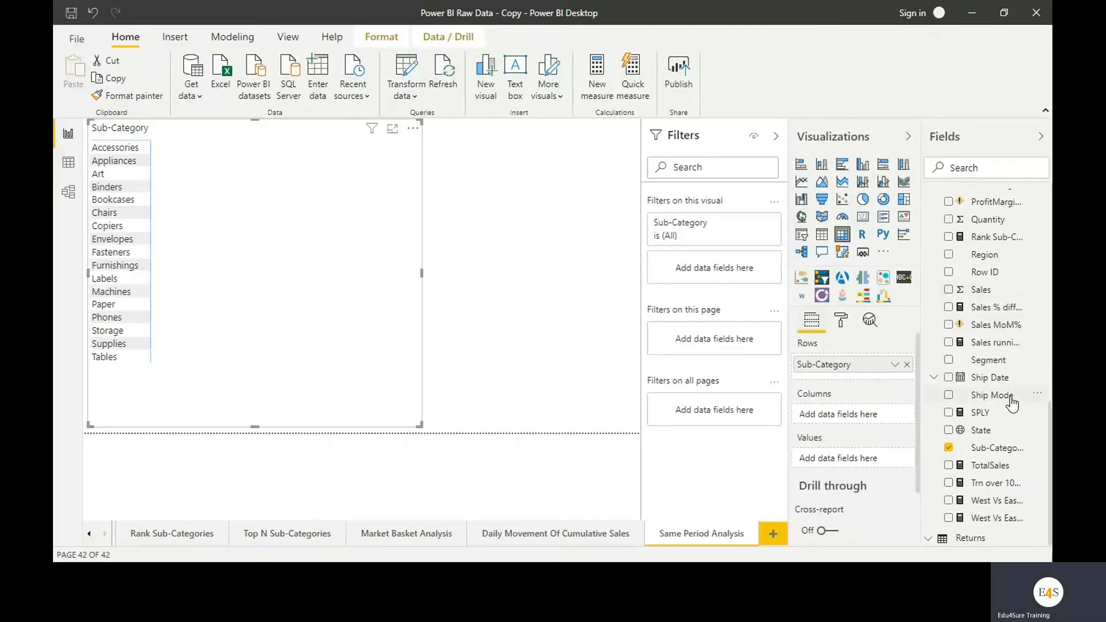
{"action": "scroll", "coordinate": [1004, 380], "scroll_direction": "up", "scroll_amount": 1}
{"action": "scroll", "coordinate": [1005, 381], "scroll_direction": "up", "scroll_amount": 8}
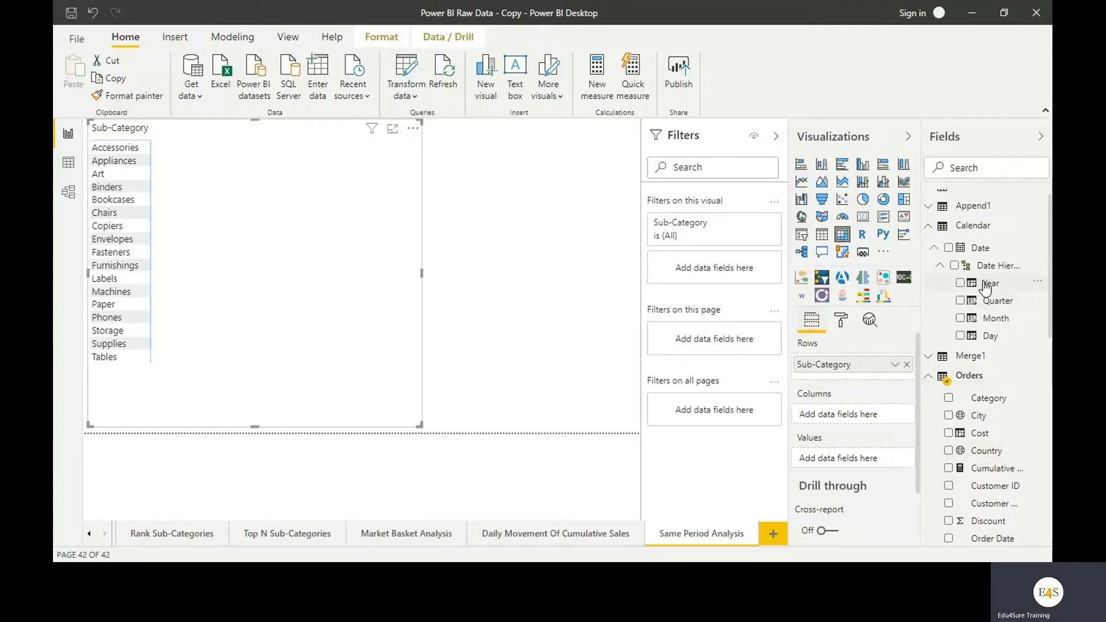
{"action": "left_click_drag", "start_coordinate": [987, 286], "coordinate": [845, 421]}
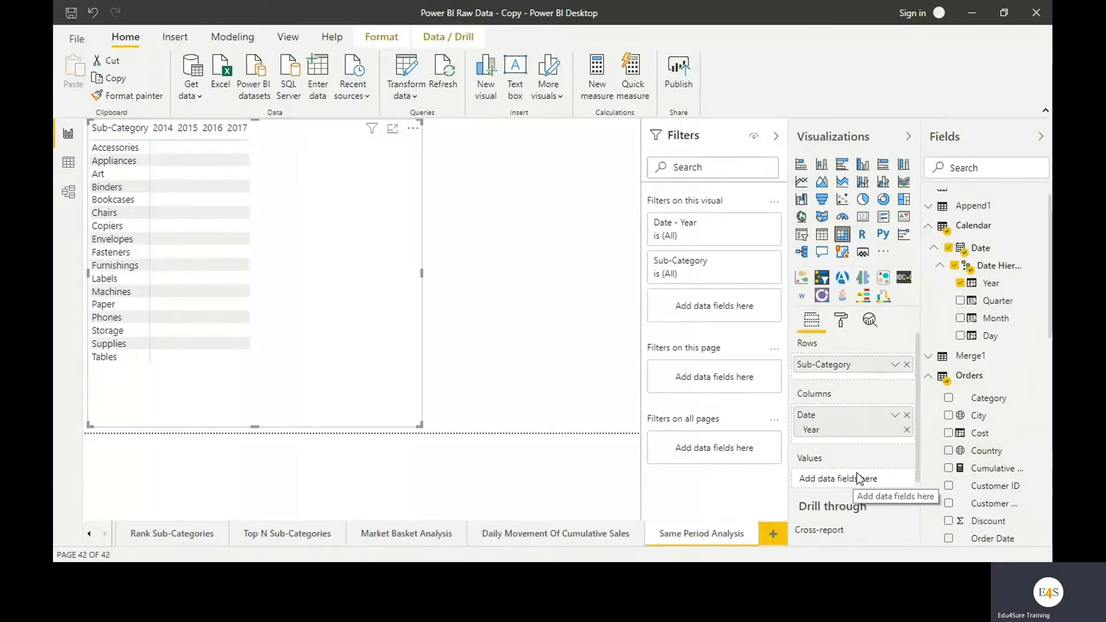
Step: Add Sales and the SPLY measure from the Orders table to the matrix values
{"action": "scroll", "coordinate": [1007, 413], "scroll_direction": "down", "scroll_amount": 5}
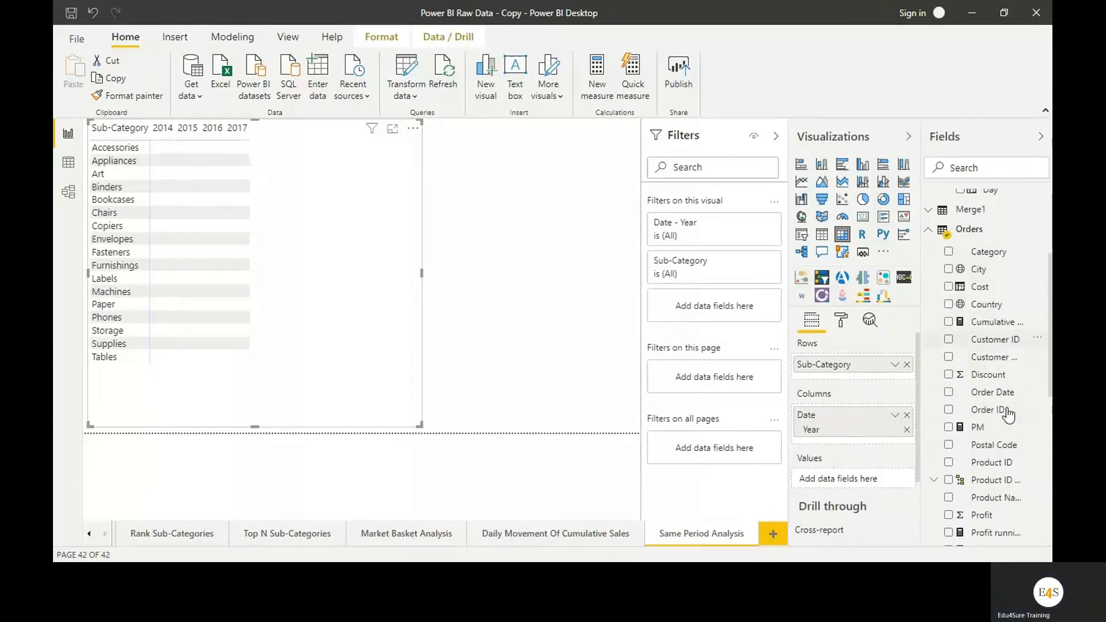
{"action": "scroll", "coordinate": [1007, 413], "scroll_direction": "down", "scroll_amount": 8}
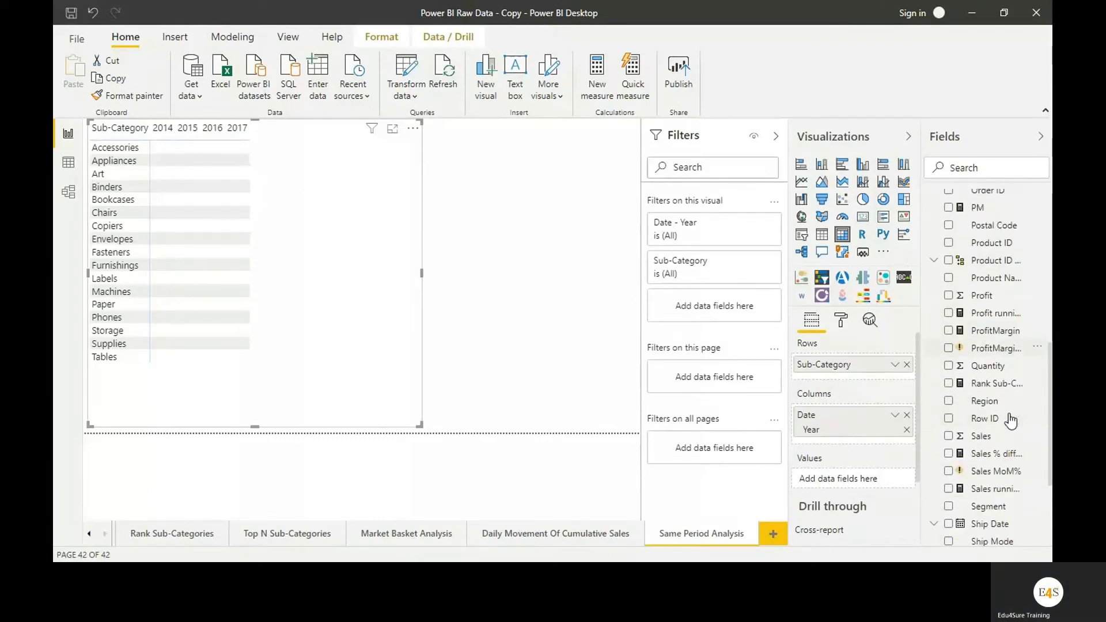
{"action": "scroll", "coordinate": [1009, 420], "scroll_direction": "down", "scroll_amount": 3}
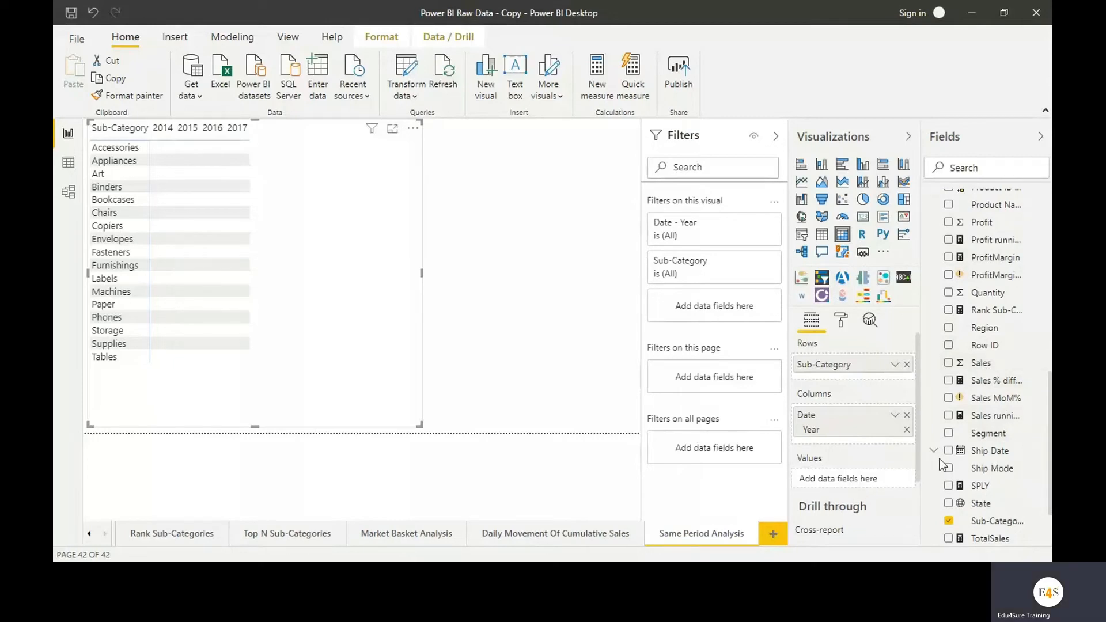
{"action": "scroll", "coordinate": [1012, 443], "scroll_direction": "up", "scroll_amount": 2}
{"action": "scroll", "coordinate": [1013, 443], "scroll_direction": "down", "scroll_amount": 3}
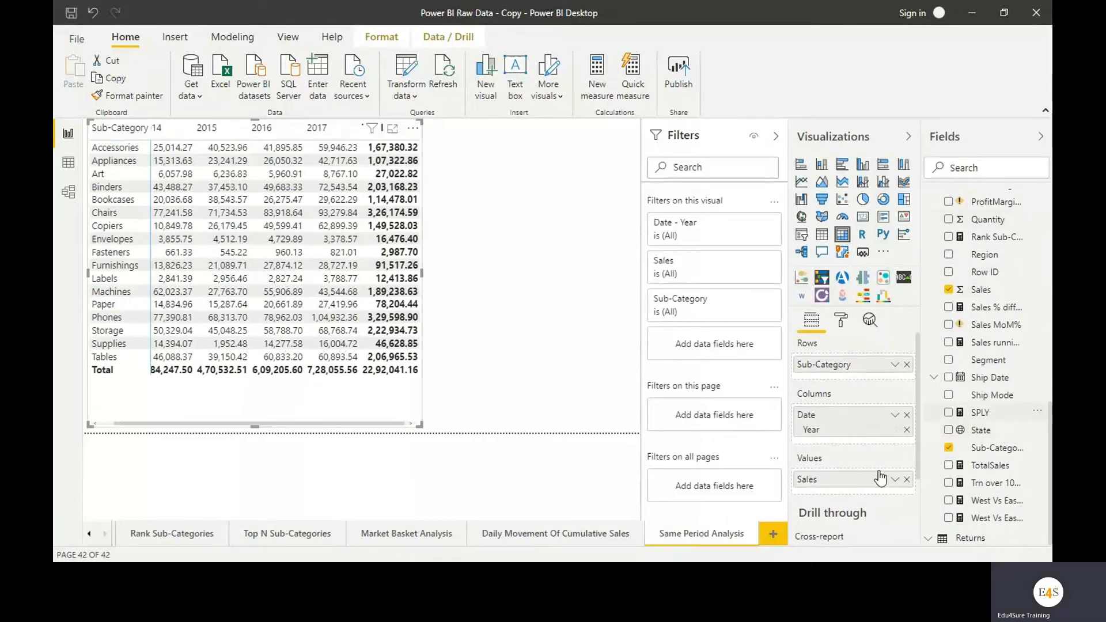
{"action": "left_click_drag", "start_coordinate": [839, 489], "coordinate": [838, 488]}
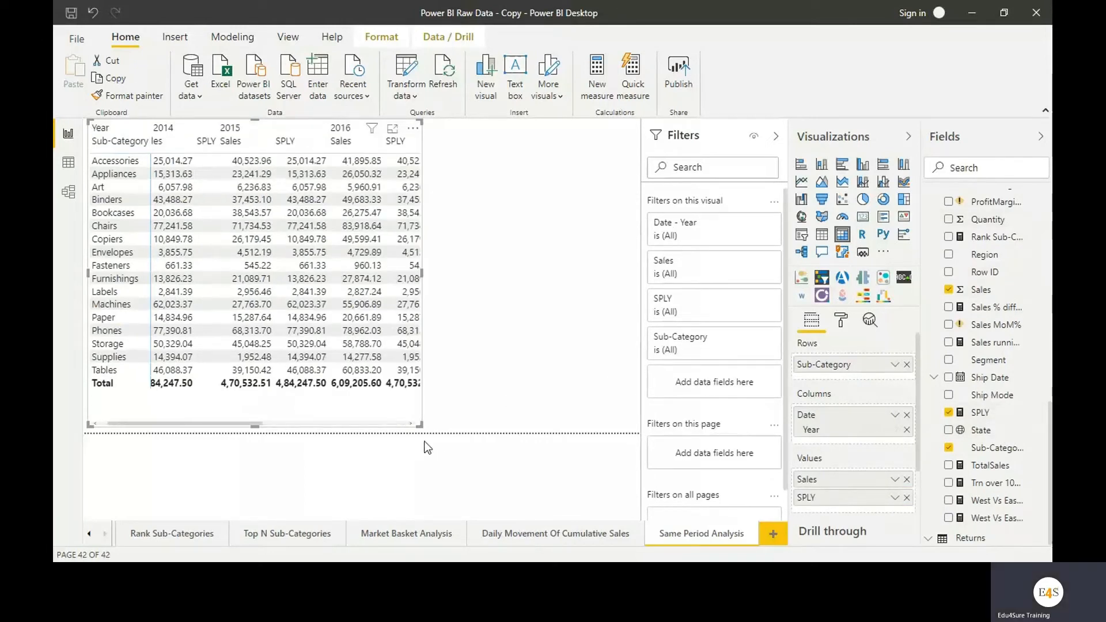
Step: Widen the matrix to compare Sales with SPLY for each year, and shrink it to free space on the page
{"action": "left_click_drag", "start_coordinate": [420, 426], "coordinate": [576, 424]}
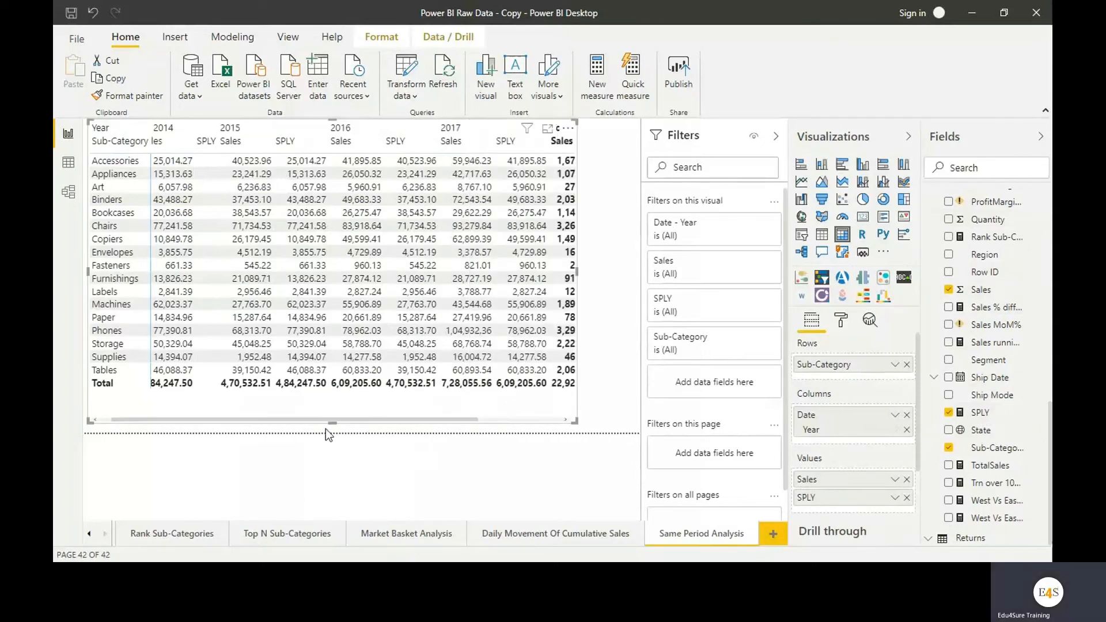
{"action": "left_click_drag", "start_coordinate": [348, 421], "coordinate": [234, 413]}
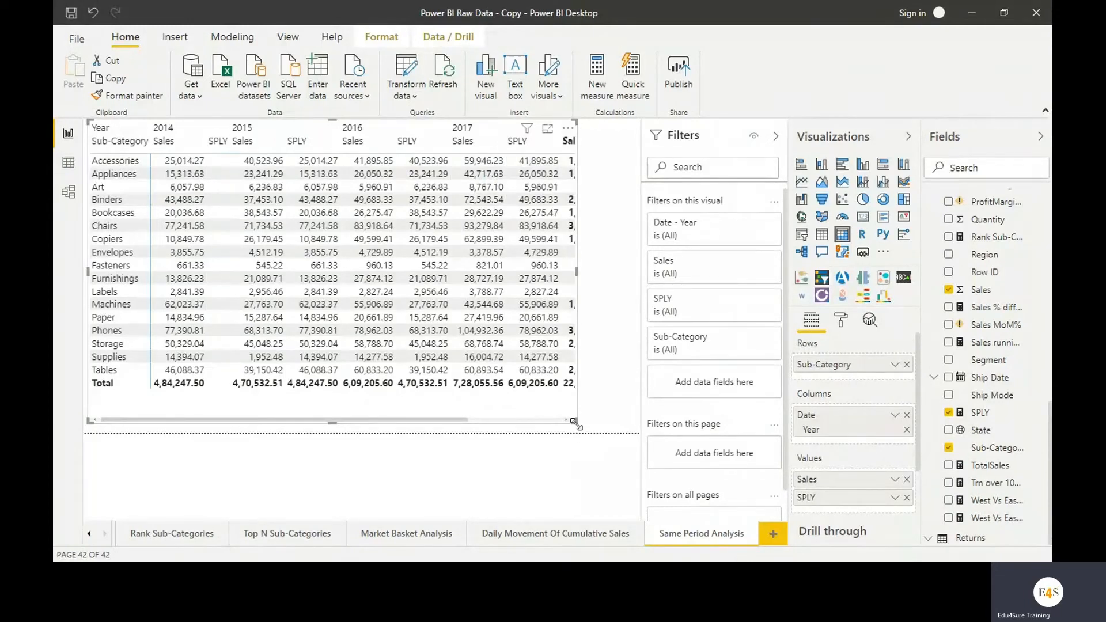
{"action": "left_click_drag", "start_coordinate": [576, 425], "coordinate": [469, 341]}
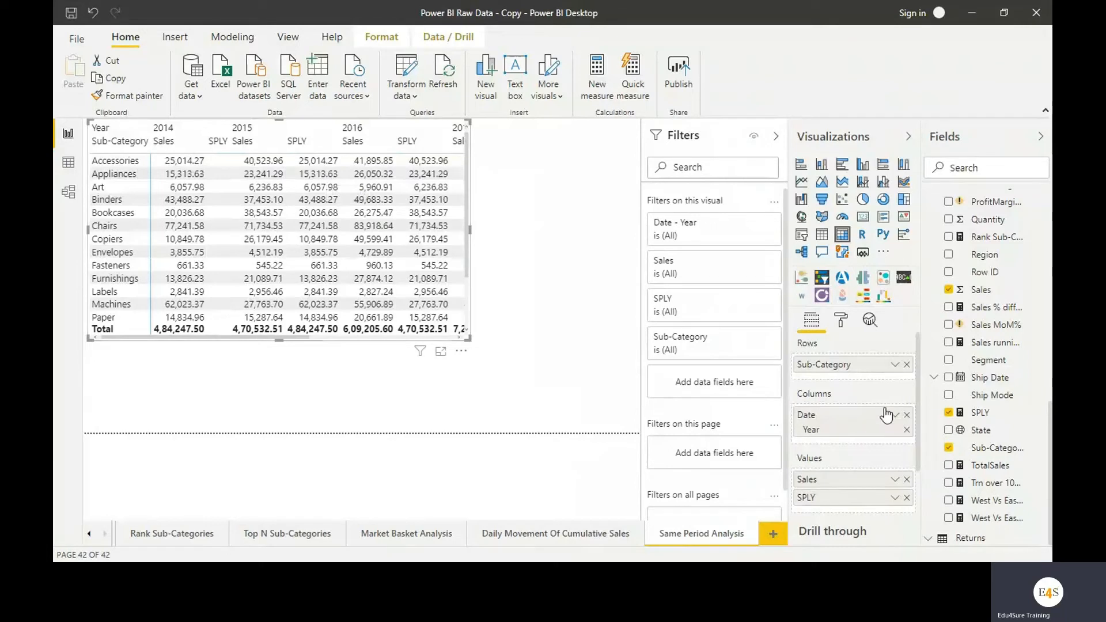
Step: Add another new measure to the Orders table and begin its formula with SPLYG = (
{"action": "scroll", "coordinate": [1009, 357], "scroll_direction": "up", "scroll_amount": 5}
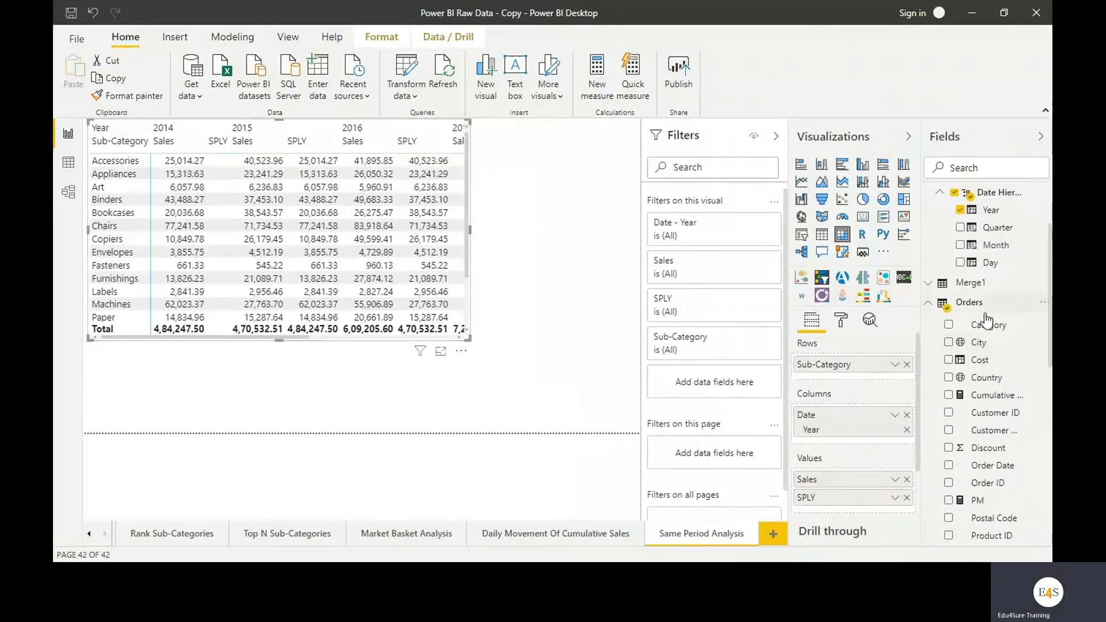
{"action": "left_click", "coordinate": [970, 303]}
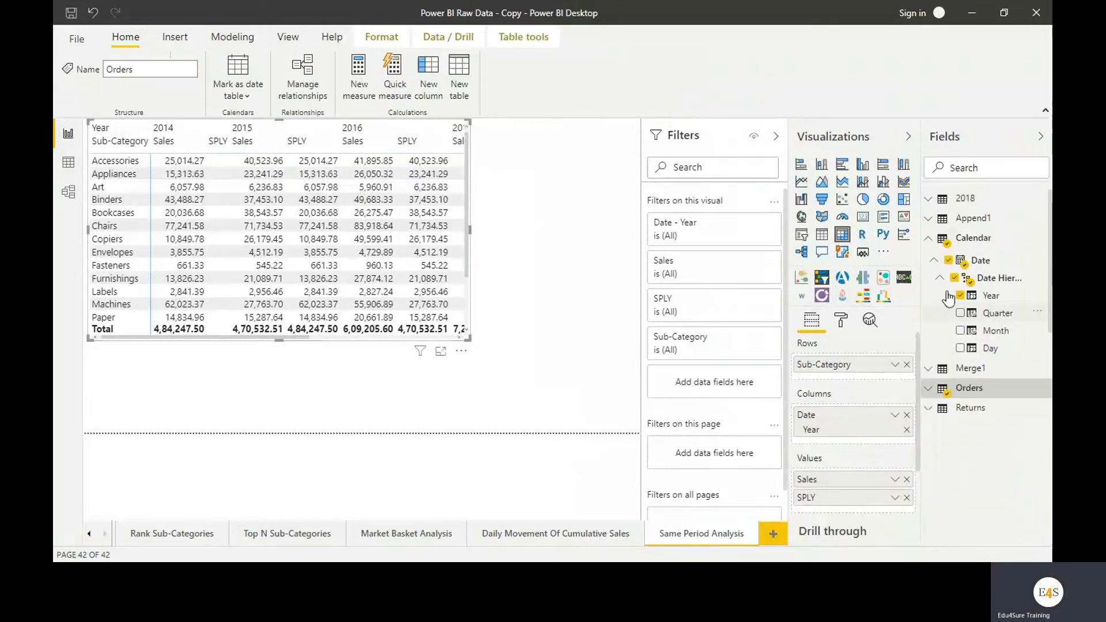
{"action": "left_click", "coordinate": [363, 95]}
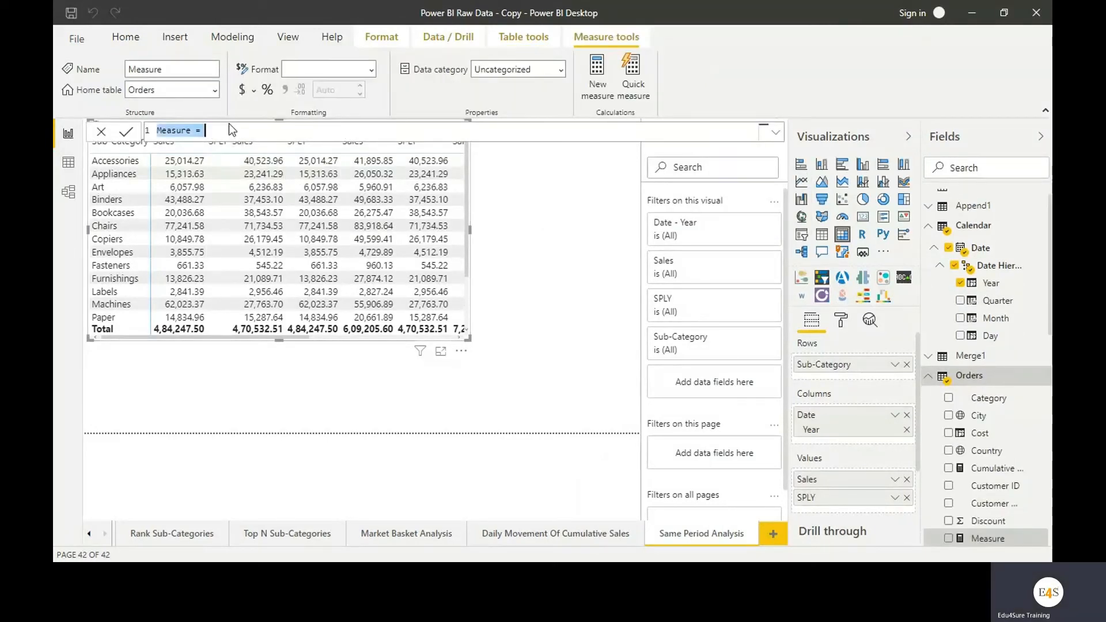
{"action": "type", "text": "SPLYG = ("}
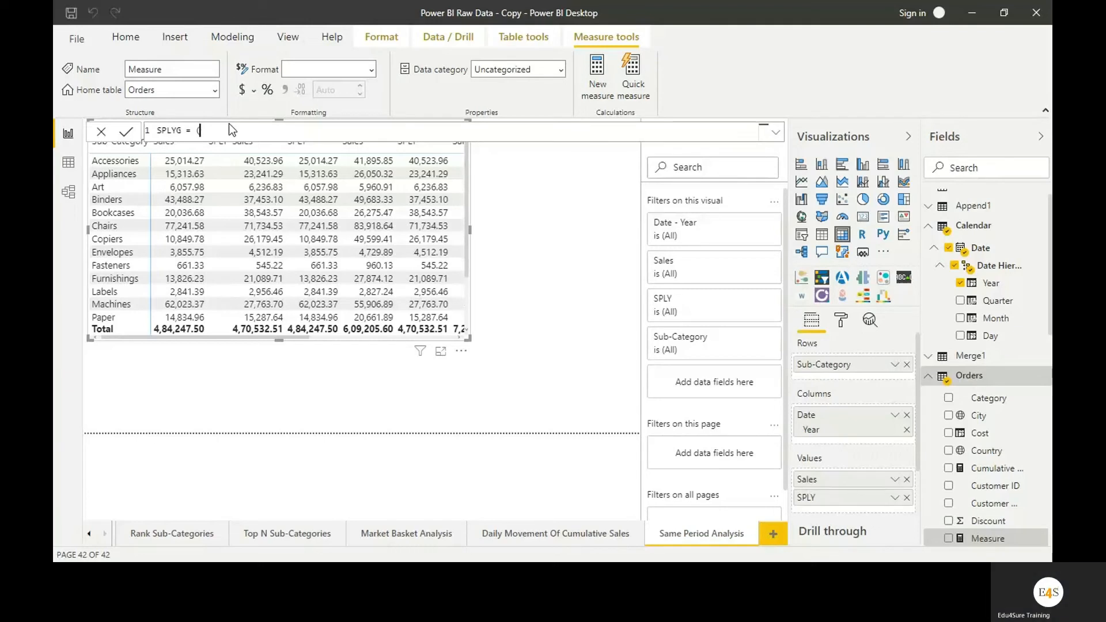
{"action": "type", "text": "um"}
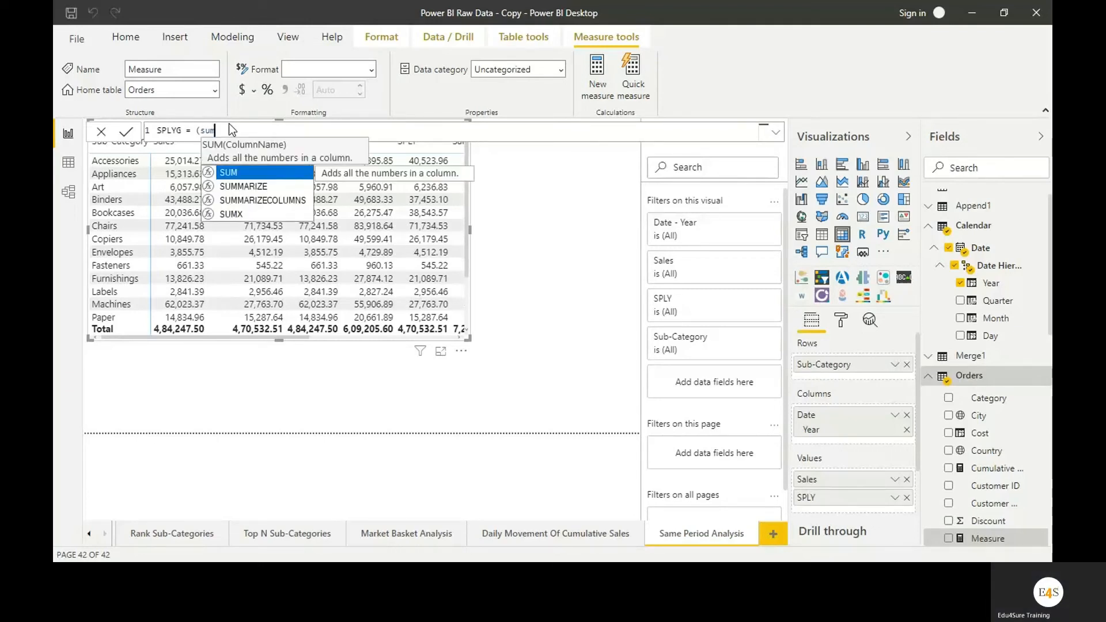
{"action": "key", "text": "BackSpace"}
{"action": "key", "text": "BackSpace"}
{"action": "key", "text": "BackSpace"}
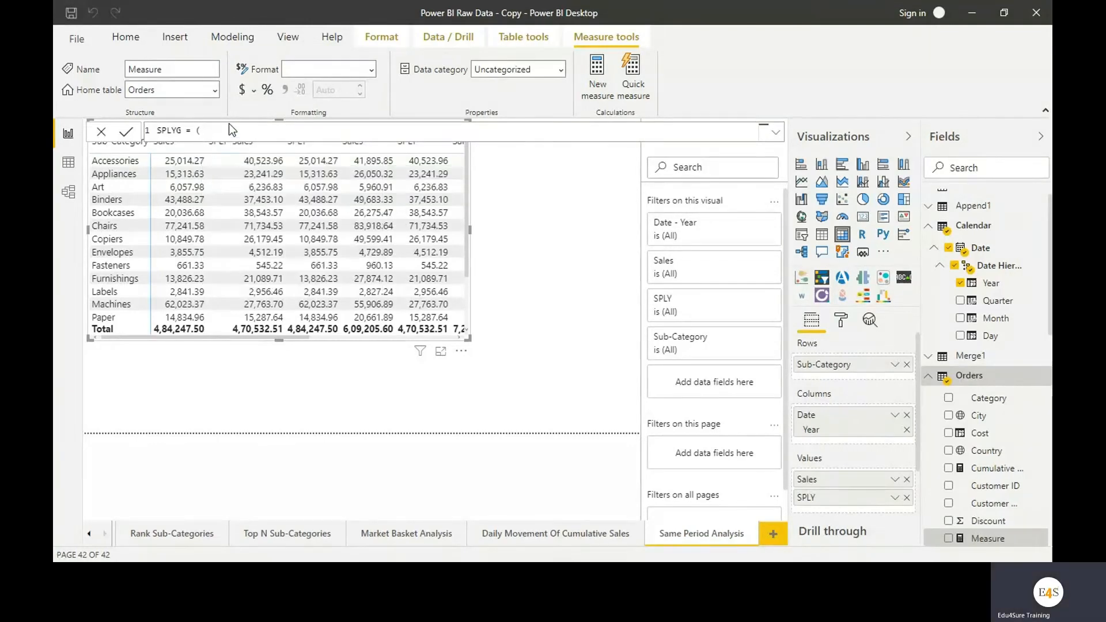
Step: Continue the SPLYG formula with the [Sales running total in Sales] measure followed by a minus sign
{"action": "type", "text": "running"}
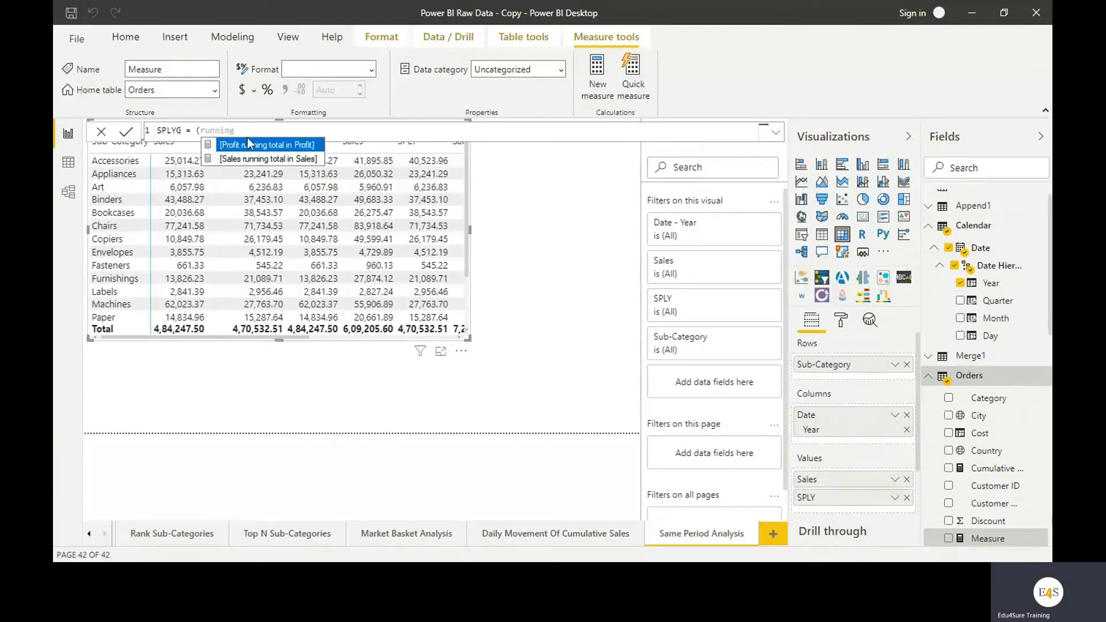
{"action": "left_click", "coordinate": [281, 159]}
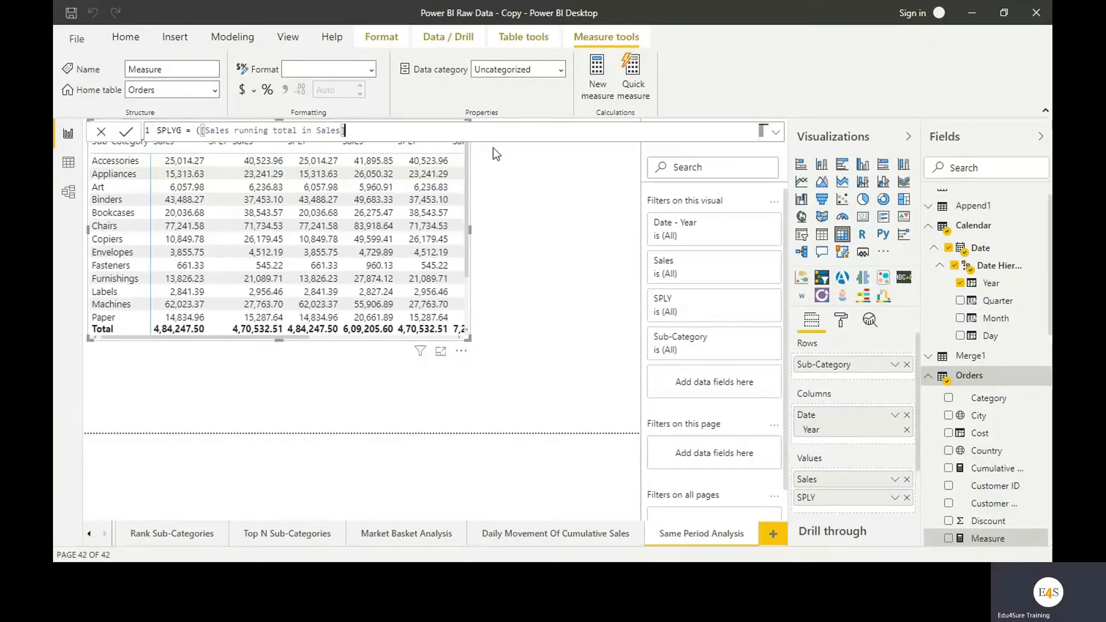
{"action": "type", "text": "-same"}
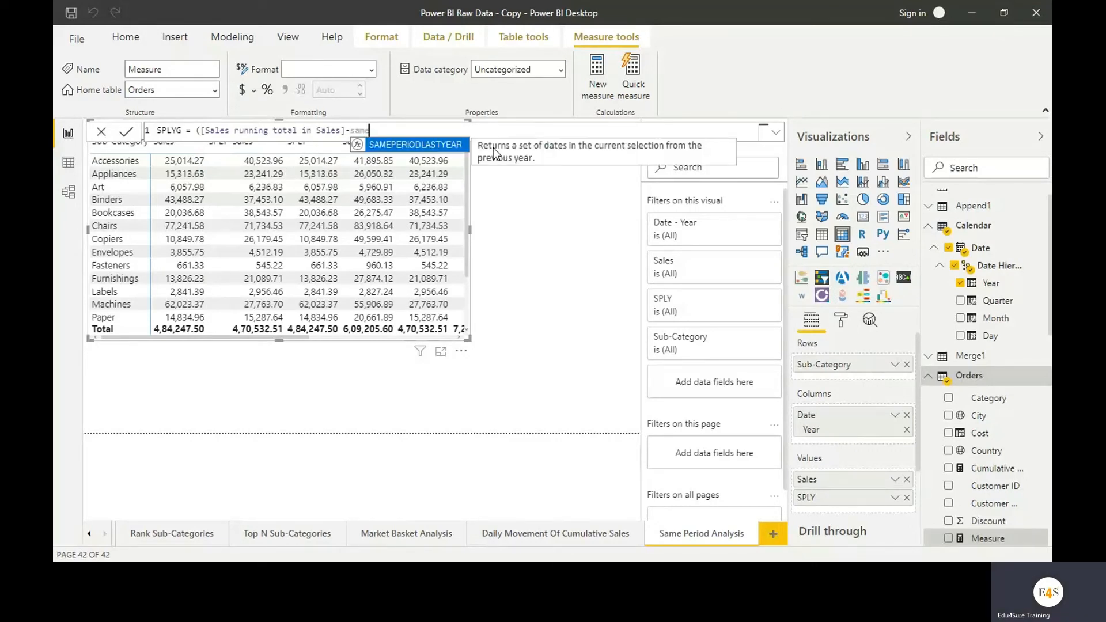
{"action": "key", "text": "Tab"}
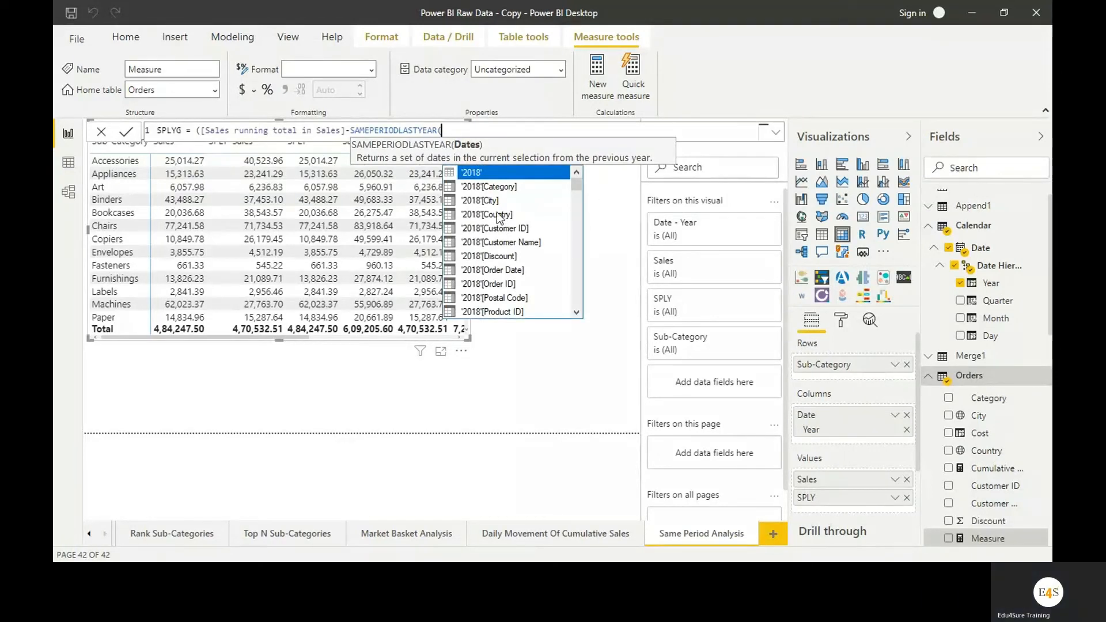
{"action": "key", "text": "BackSpace"}
{"action": "key", "text": "BackSpace"}
{"action": "key", "text": "BackSpace"}
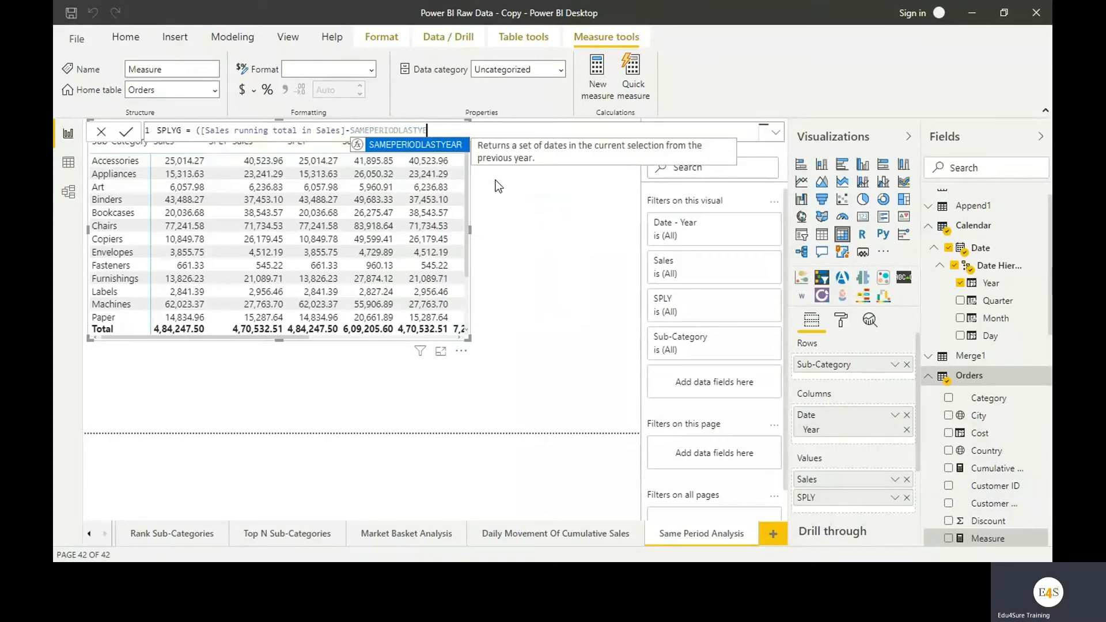
{"action": "key", "text": "BackSpace"}
{"action": "key", "text": "BackSpace"}
{"action": "key", "text": "BackSpace"}
{"action": "key", "text": "BackSpace"}
{"action": "key", "text": "BackSpace"}
{"action": "key", "text": "BackSpace"}
{"action": "key", "text": "BackSpace"}
{"action": "key", "text": "BackSpace"}
{"action": "key", "text": "BackSpace"}
{"action": "key", "text": "BackSpace"}
{"action": "key", "text": "BackSpace"}
{"action": "key", "text": "BackSpace"}
{"action": "key", "text": "BackSpace"}
{"action": "key", "text": "BackSpace"}
{"action": "key", "text": "BackSpace"}
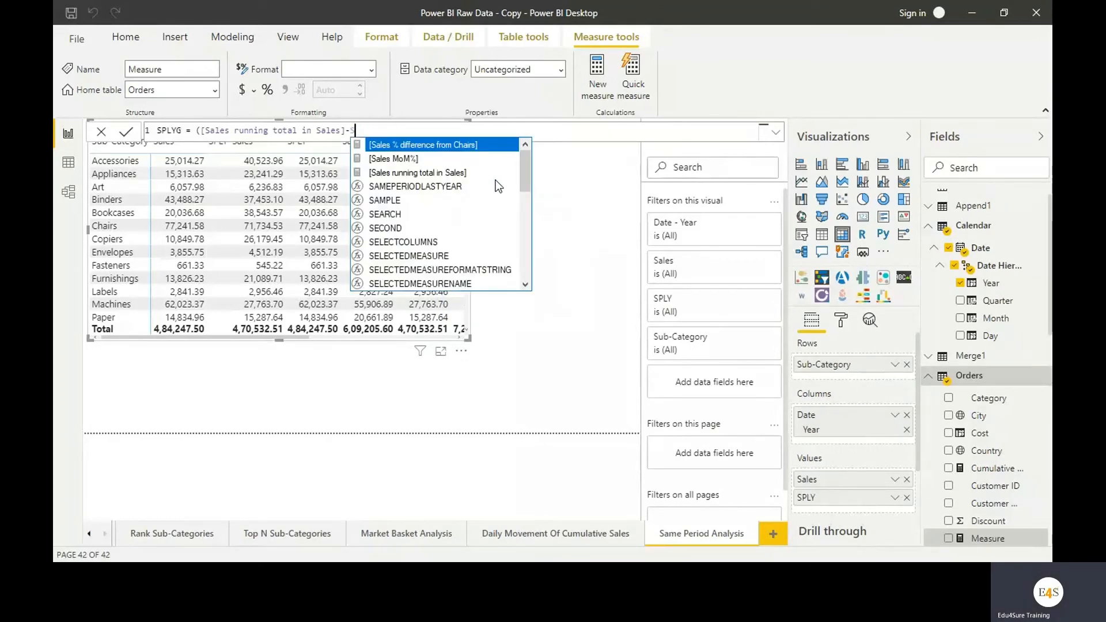
Step: Complete the formula as SPLYG = ([Sales running total in Sales]-[SPLY])/[SPLY], commit it, and format the measure as a percentage
{"action": "type", "text": "PLY"}
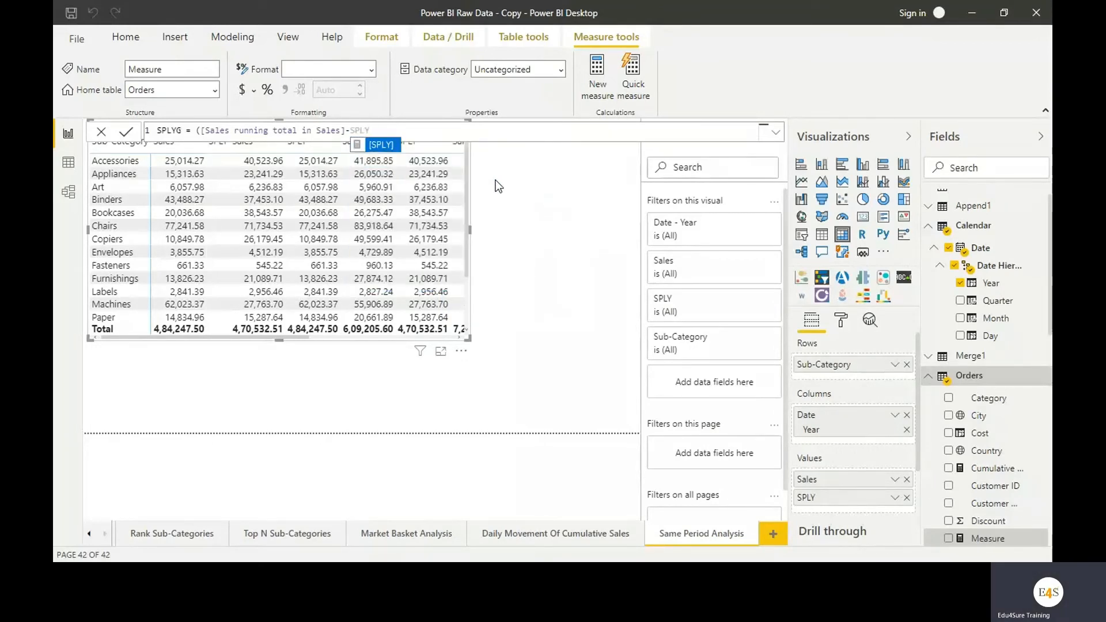
{"action": "key", "text": "Tab"}
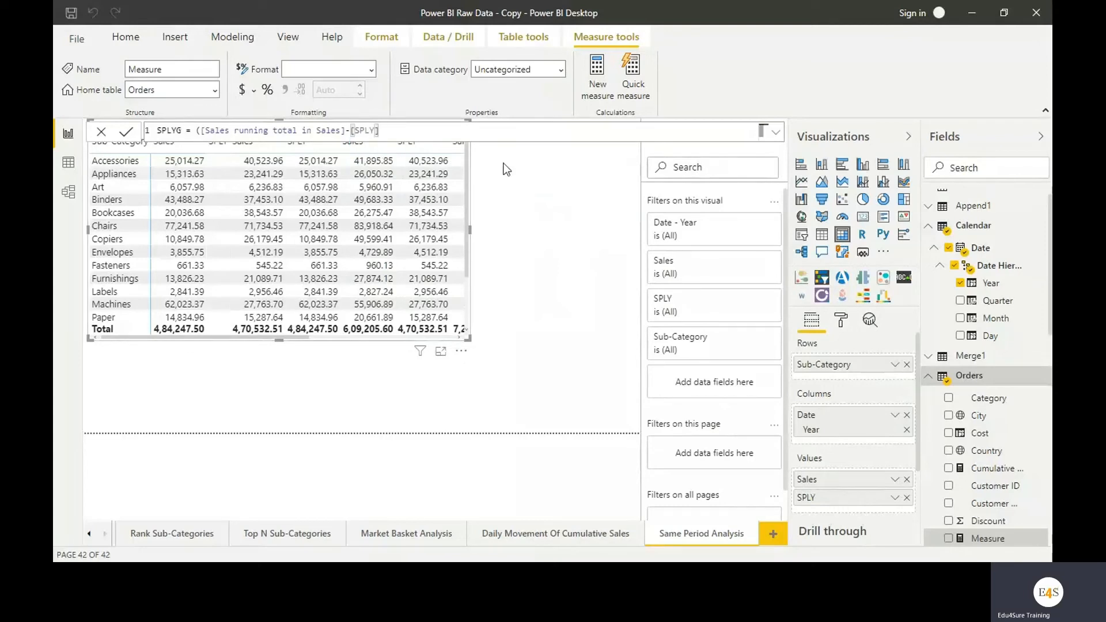
{"action": "type", "text": ")/"}
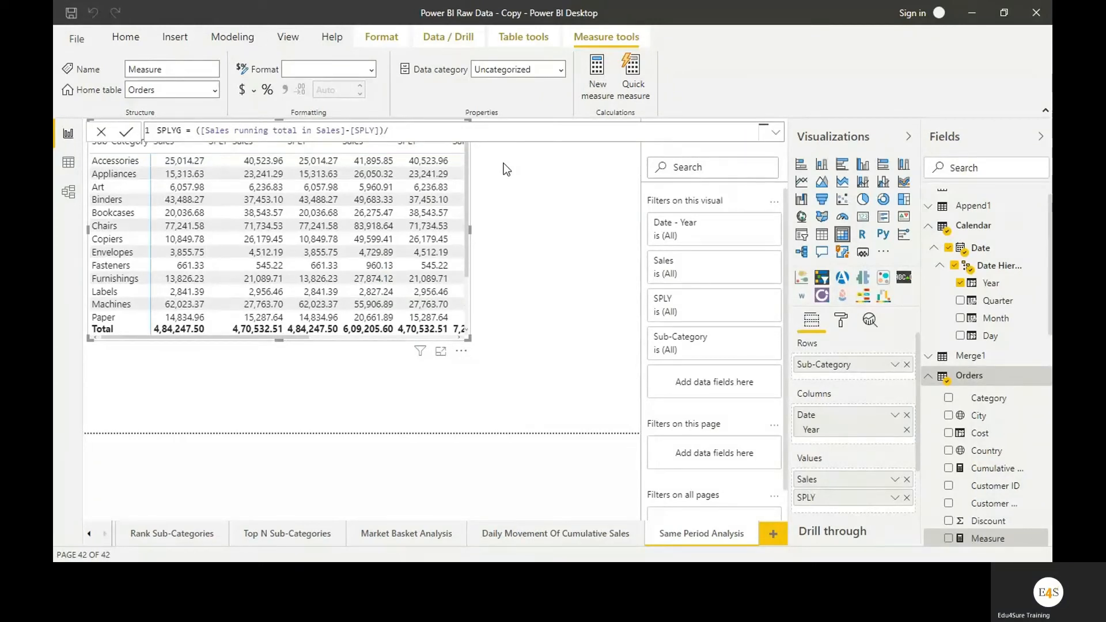
{"action": "type", "text": "S"}
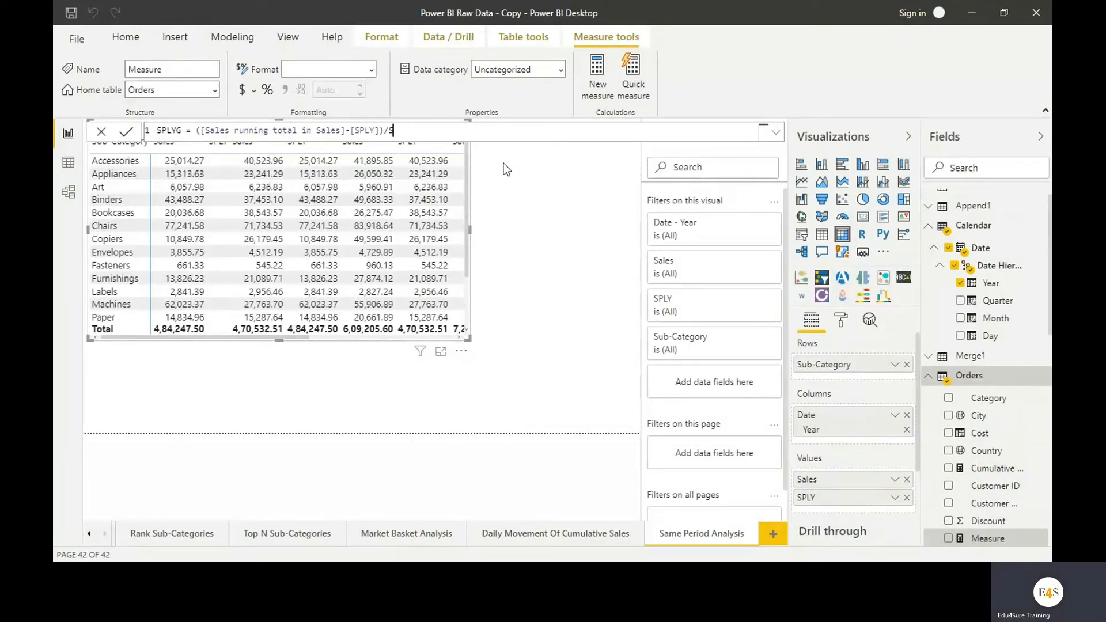
{"action": "type", "text": "PLY"}
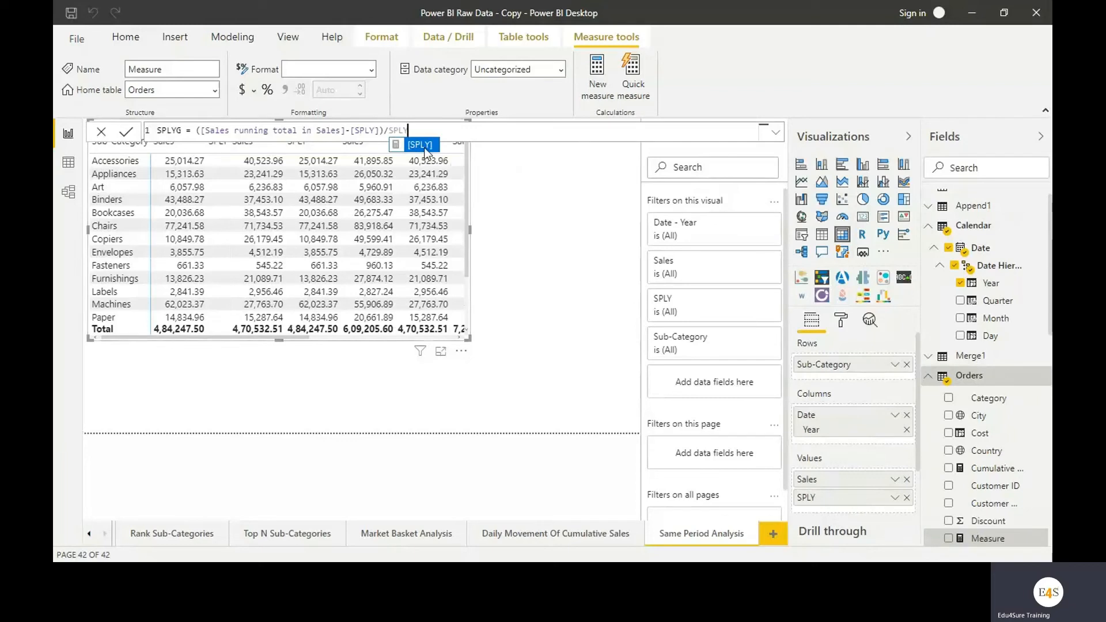
{"action": "left_click", "coordinate": [420, 145]}
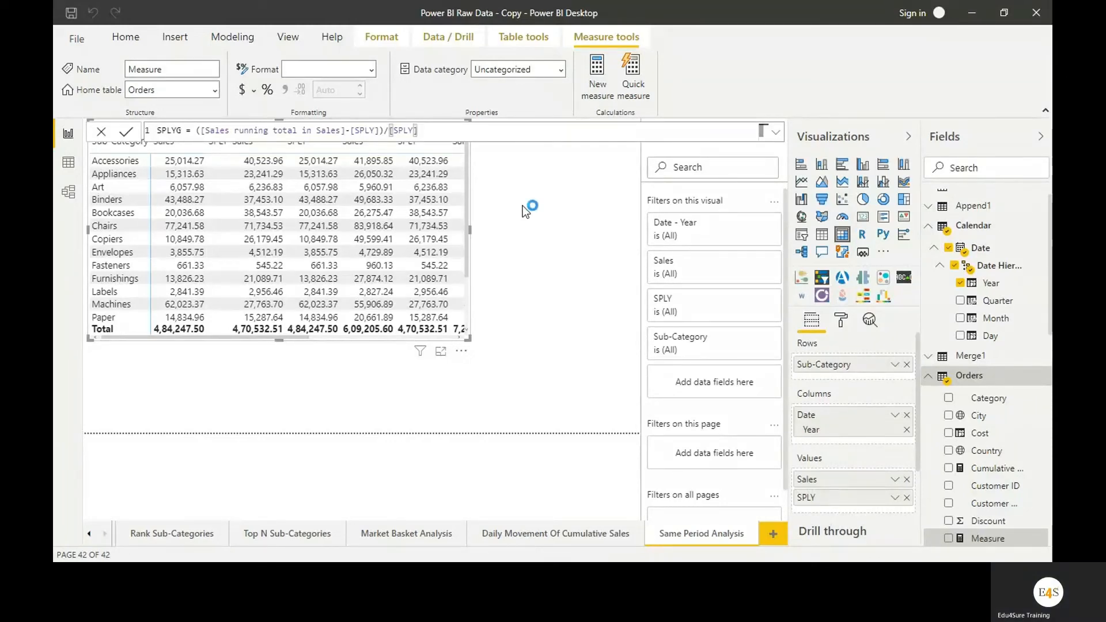
{"action": "key", "text": "Return"}
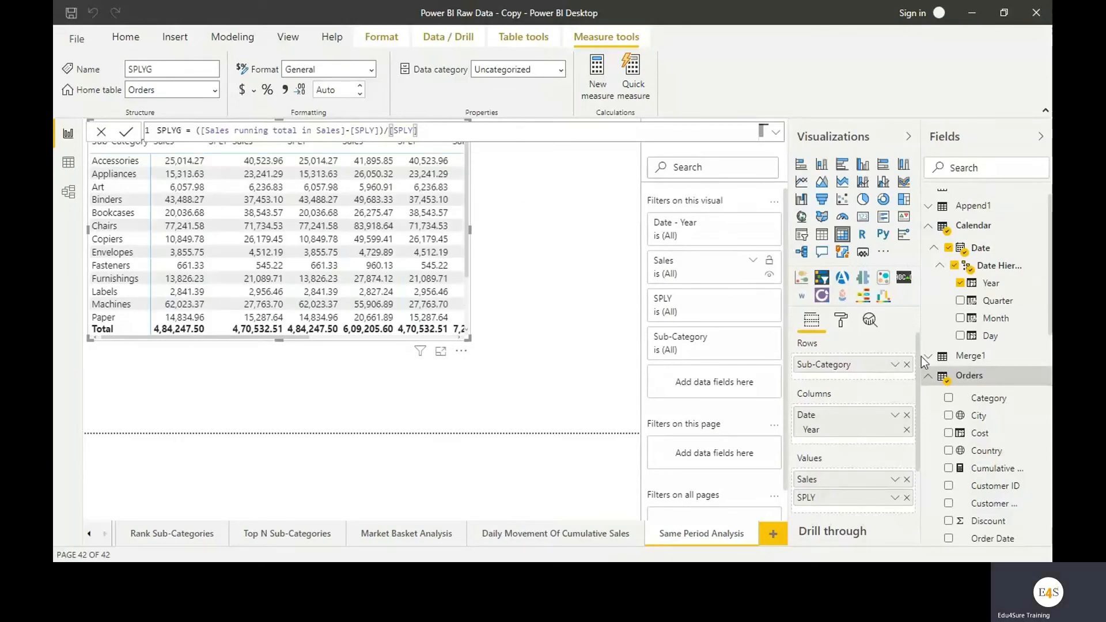
{"action": "scroll", "coordinate": [1015, 434], "scroll_direction": "down", "scroll_amount": 8}
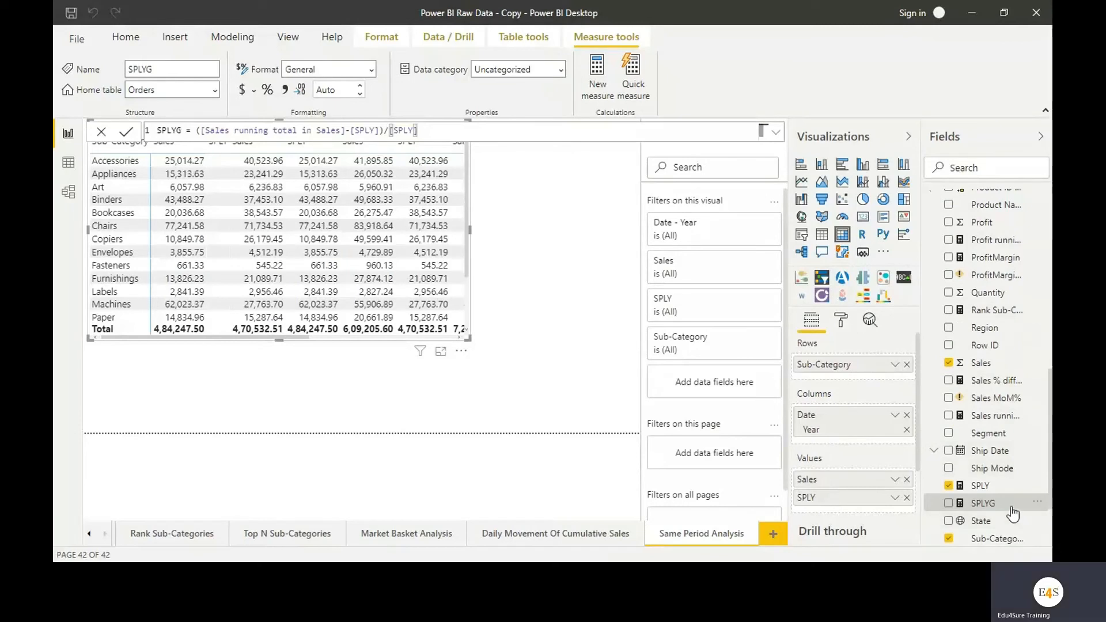
{"action": "left_click", "coordinate": [267, 91]}
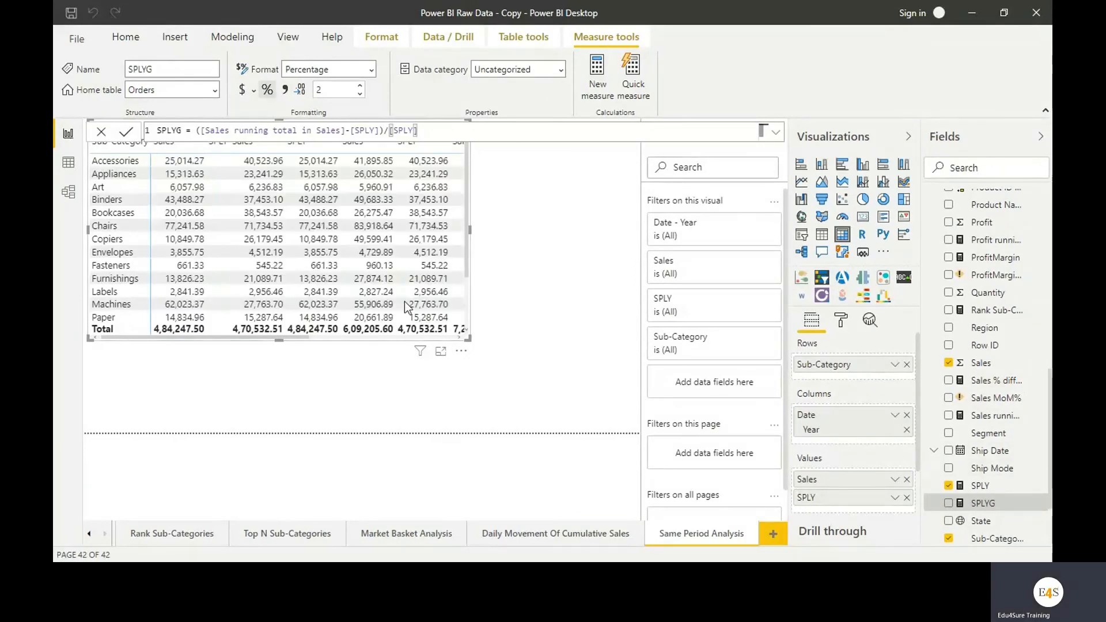
Step: Shrink the Sub-Category matrix further and duplicate it on the same page
{"action": "left_click_drag", "start_coordinate": [405, 305], "coordinate": [374, 274]}
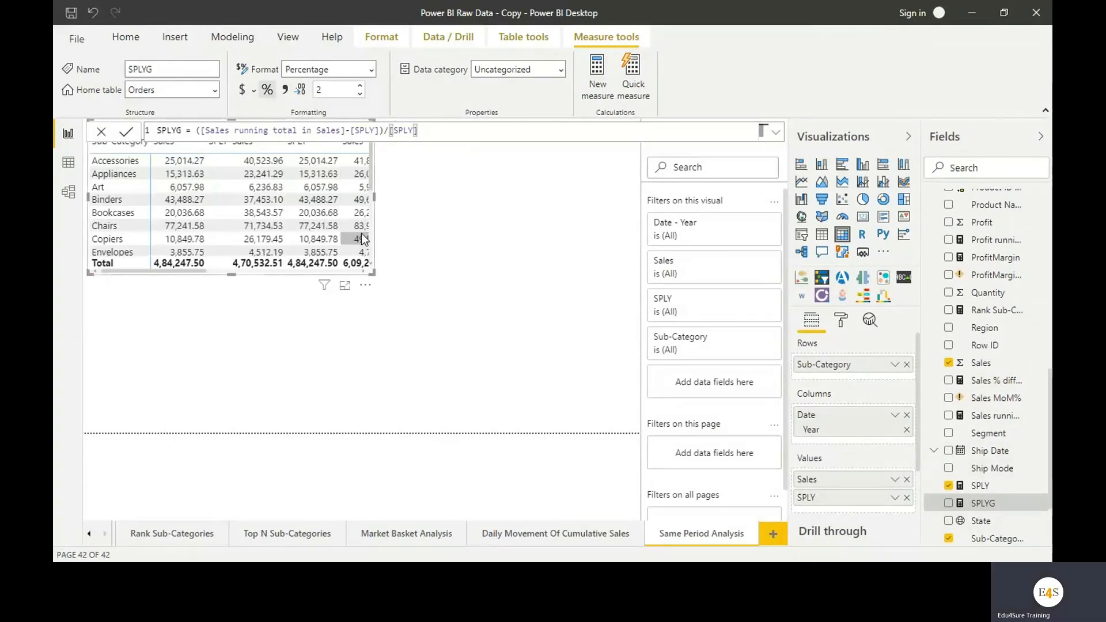
{"action": "left_click", "coordinate": [465, 398]}
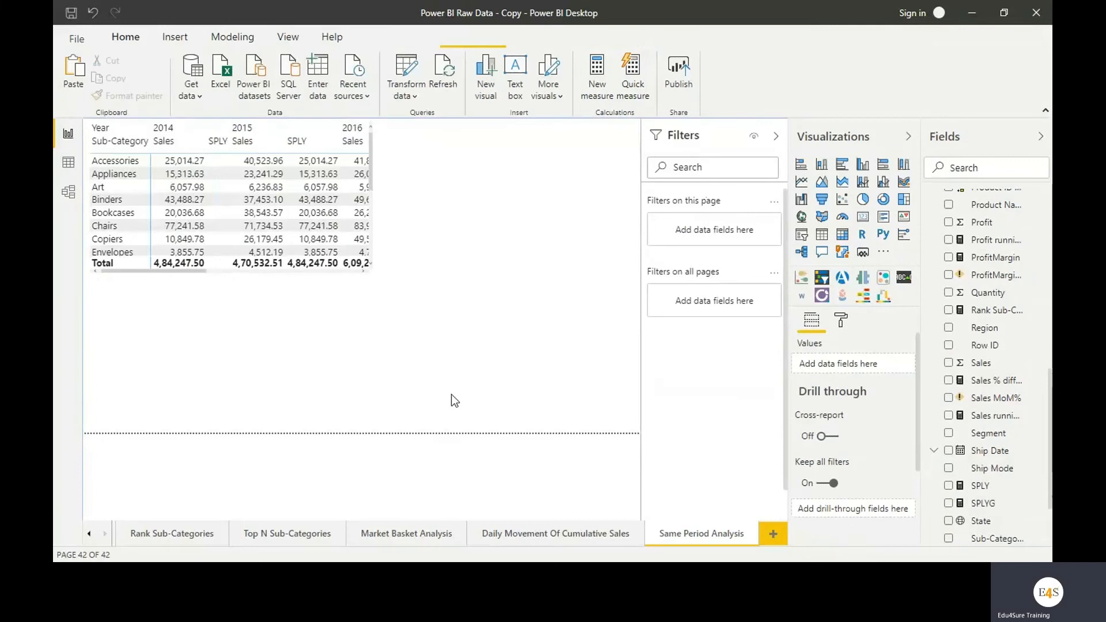
{"action": "left_click", "coordinate": [364, 243]}
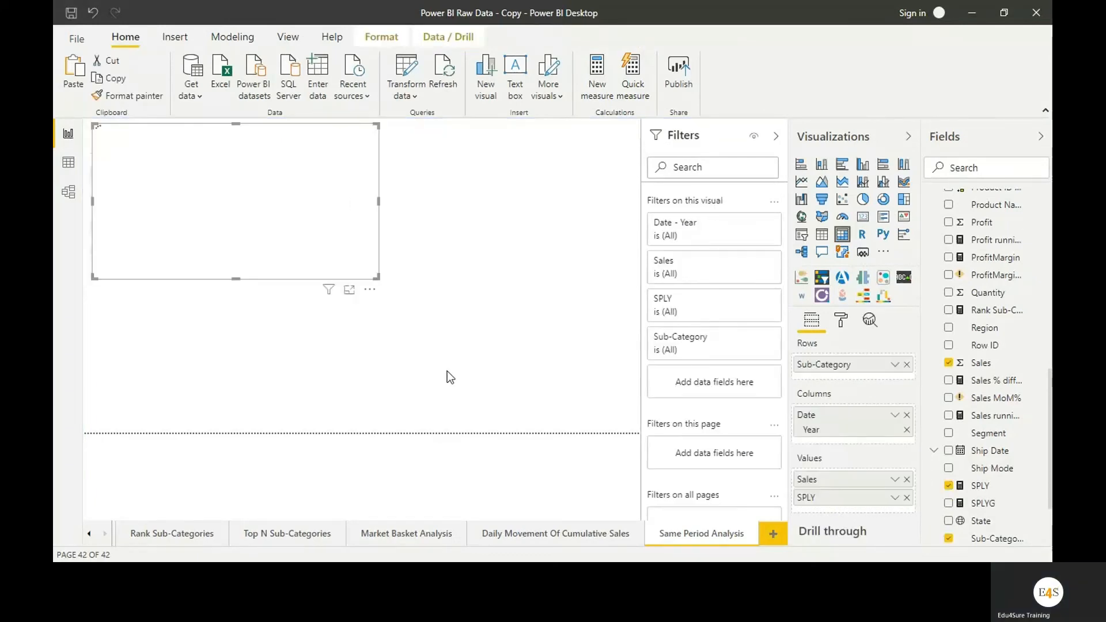
{"action": "key", "text": "ctrl+c"}
{"action": "key", "text": "ctrl+v"}
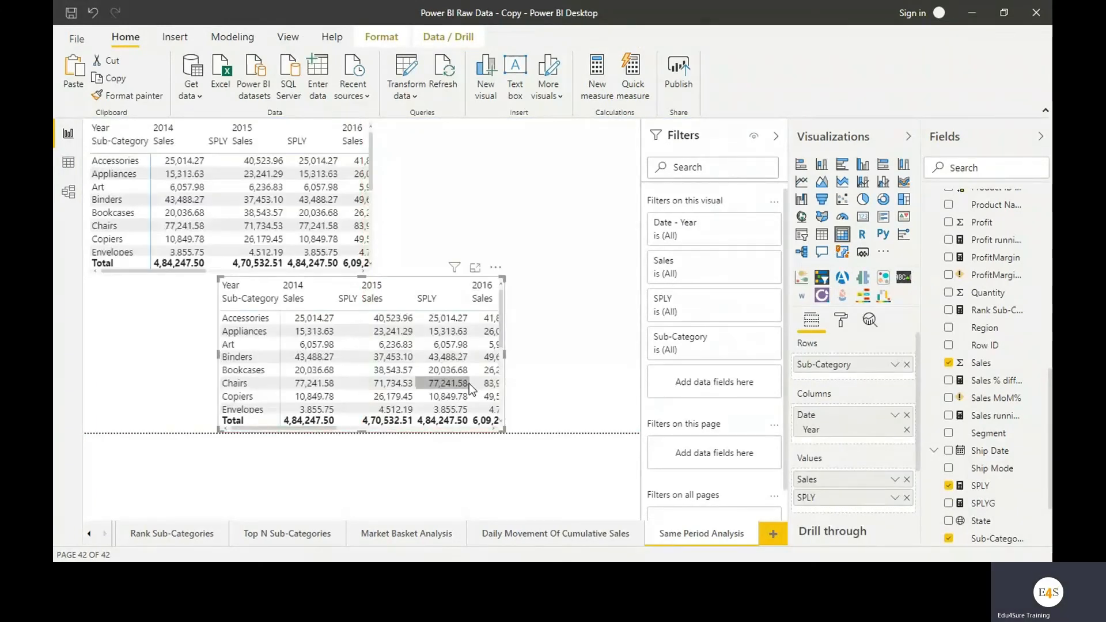
Step: Replace SPLY with SPLYG in the copied matrix's values and enlarge the copy to show all sub-categories and years
{"action": "left_click", "coordinate": [907, 498]}
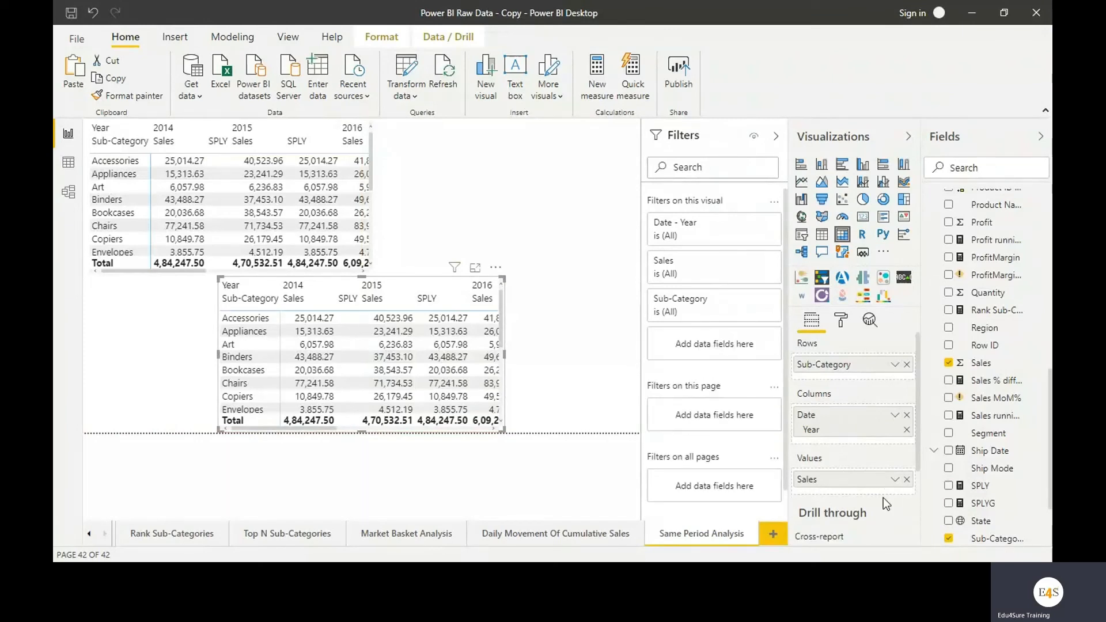
{"action": "left_click_drag", "start_coordinate": [956, 506], "coordinate": [853, 489]}
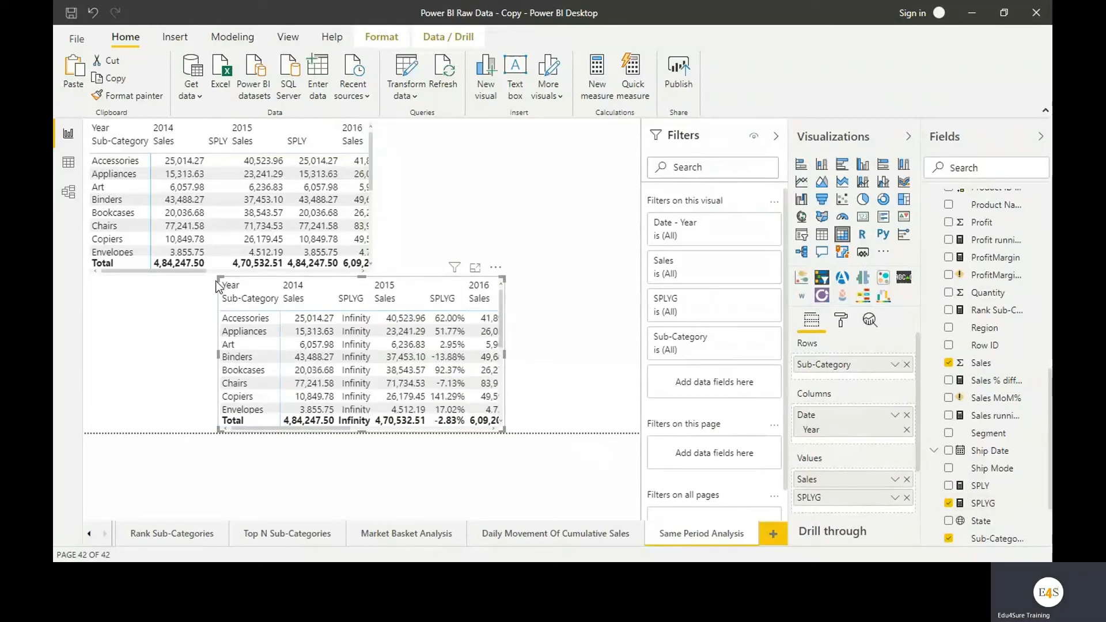
{"action": "left_click_drag", "start_coordinate": [220, 276], "coordinate": [102, 145]}
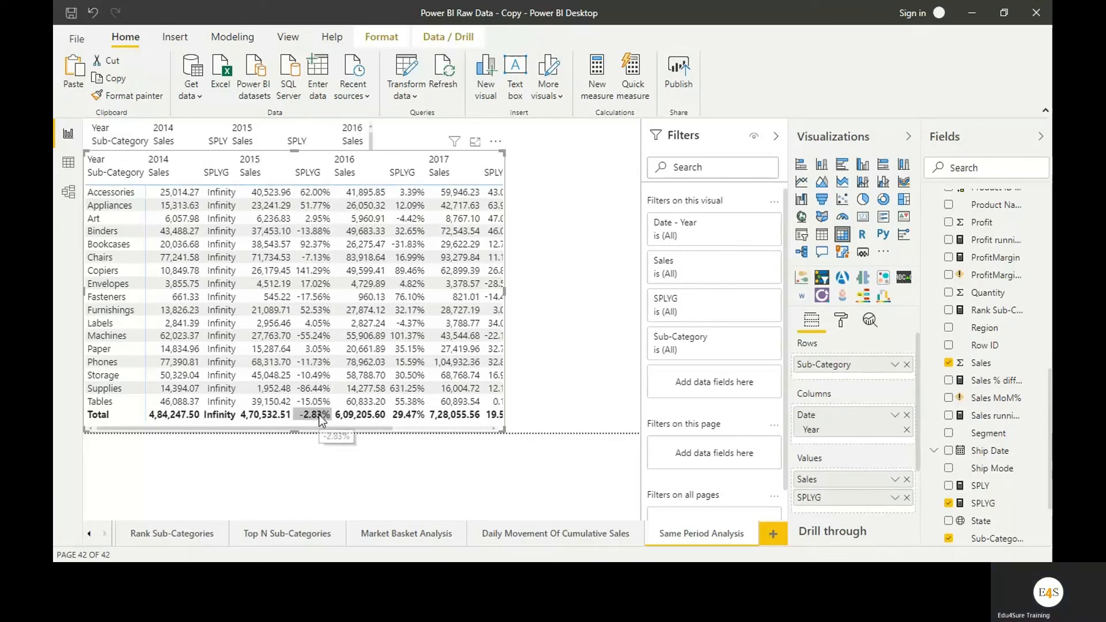
{"action": "left_click_drag", "start_coordinate": [502, 430], "coordinate": [599, 462]}
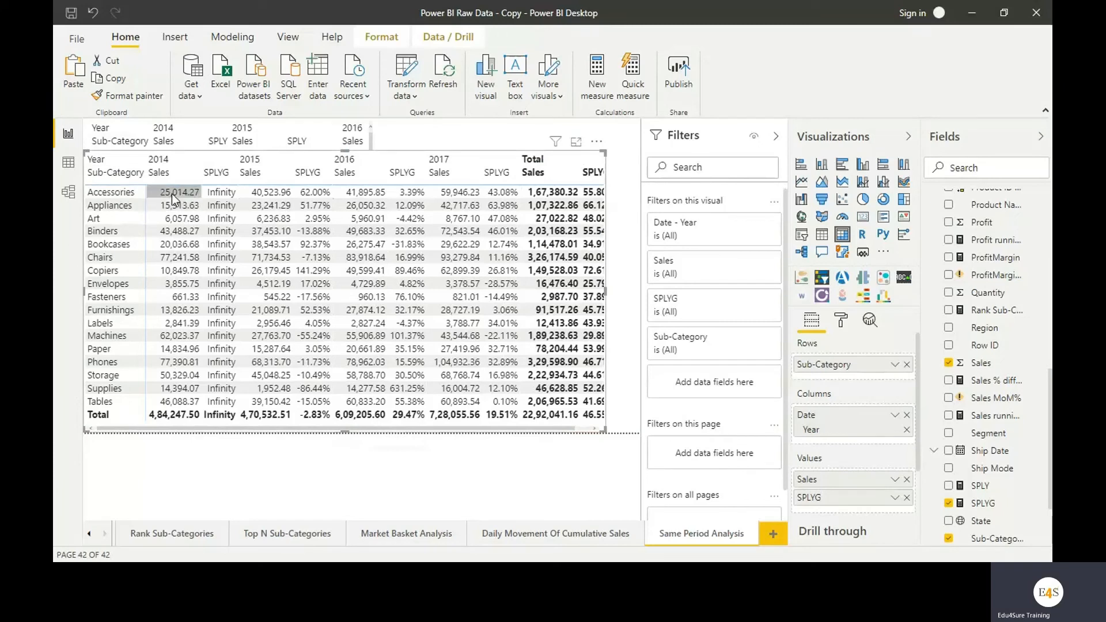
Step: Replace Sub-Category with Month from the Calendar table's Date Hierarchy in the copied matrix's rows
{"action": "left_click", "coordinate": [907, 365]}
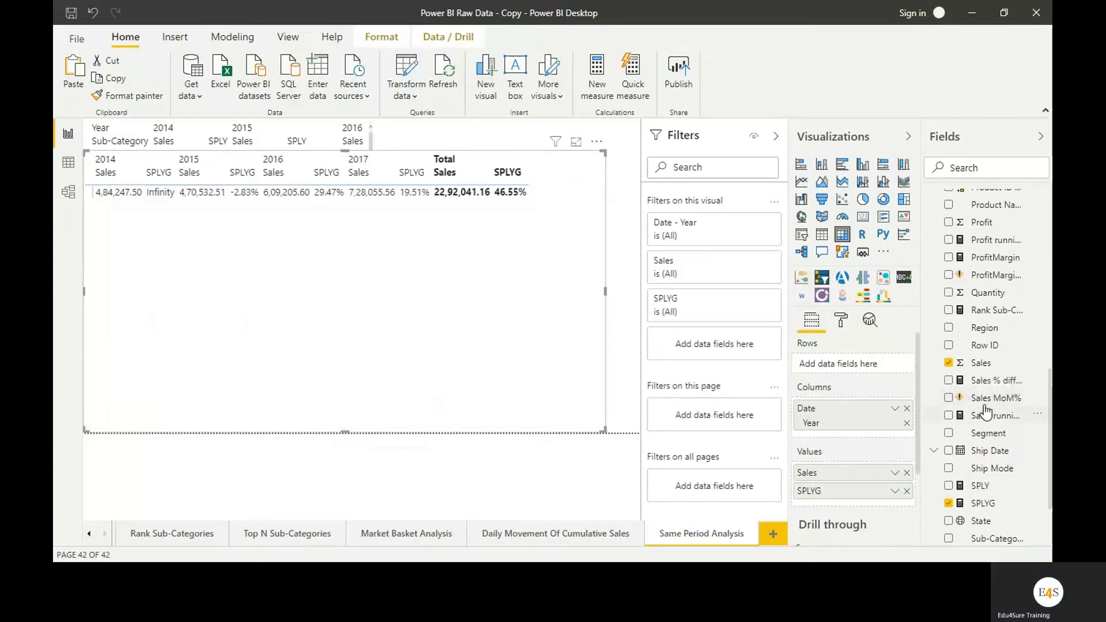
{"action": "scroll", "coordinate": [987, 412], "scroll_direction": "up", "scroll_amount": 6}
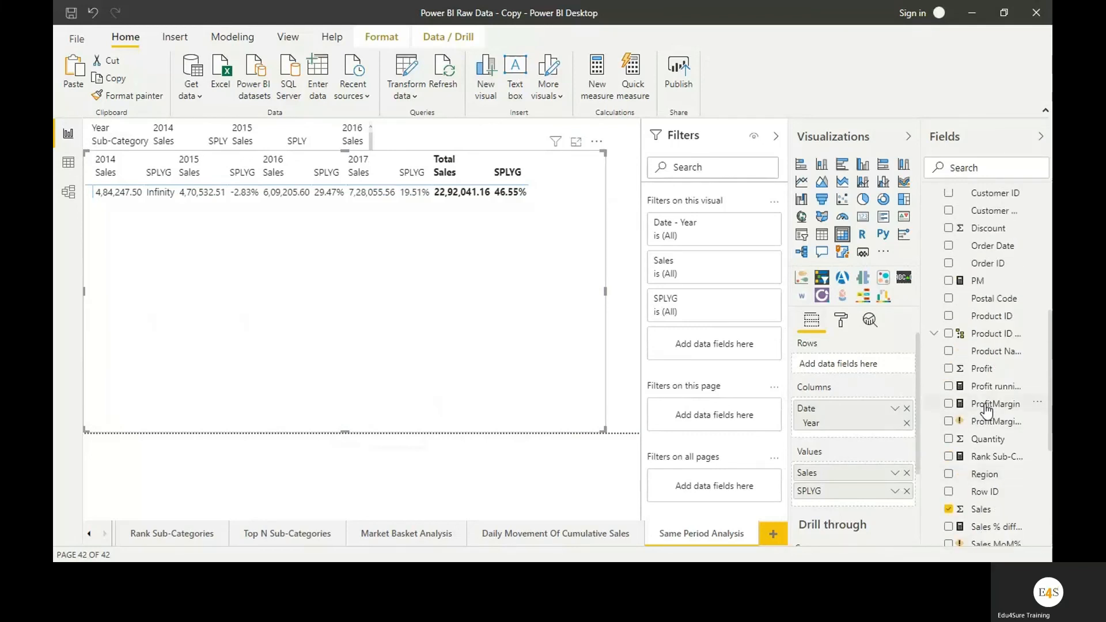
{"action": "scroll", "coordinate": [987, 412], "scroll_direction": "up", "scroll_amount": 3}
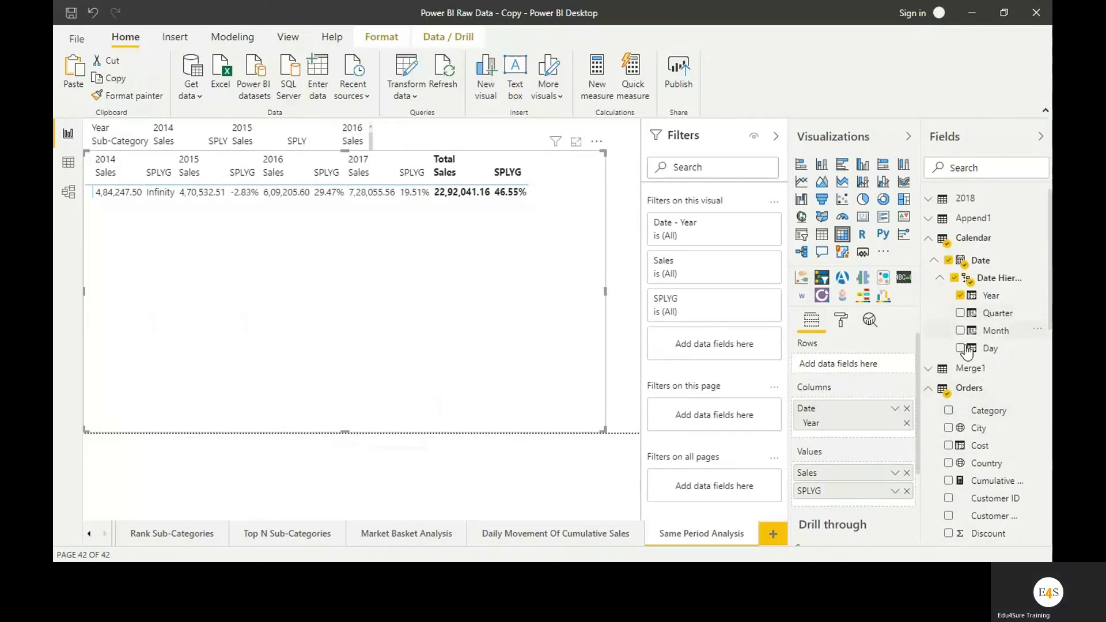
{"action": "left_click_drag", "start_coordinate": [858, 366], "coordinate": [853, 365]}
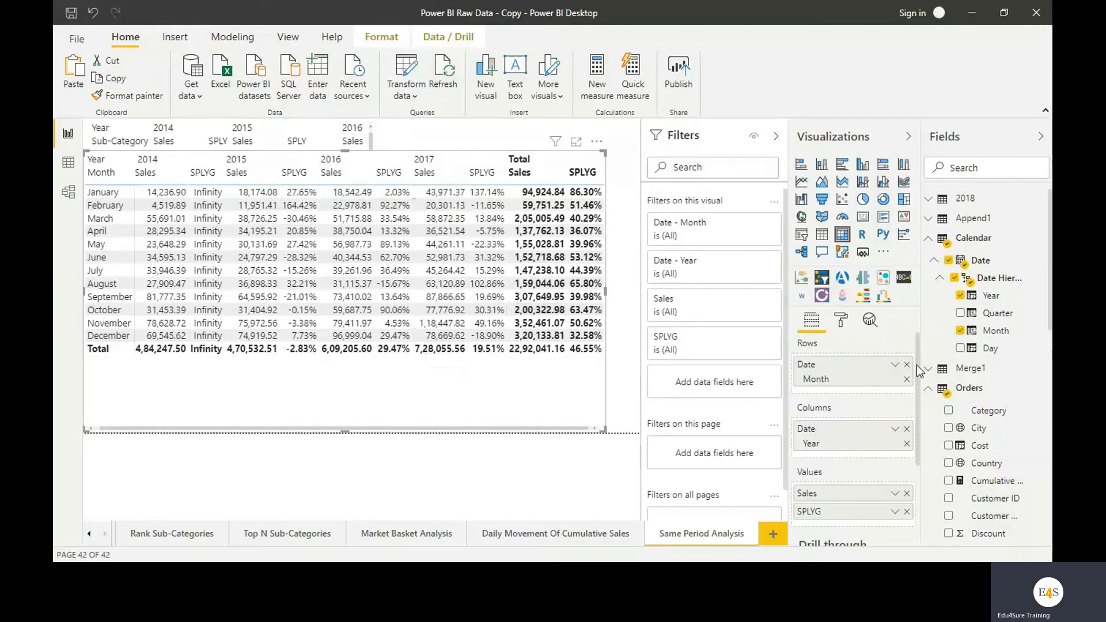
Step: Replace Month with Quarter from the Calendar table's Date Hierarchy in the copied matrix's rows
{"action": "left_click", "coordinate": [907, 379]}
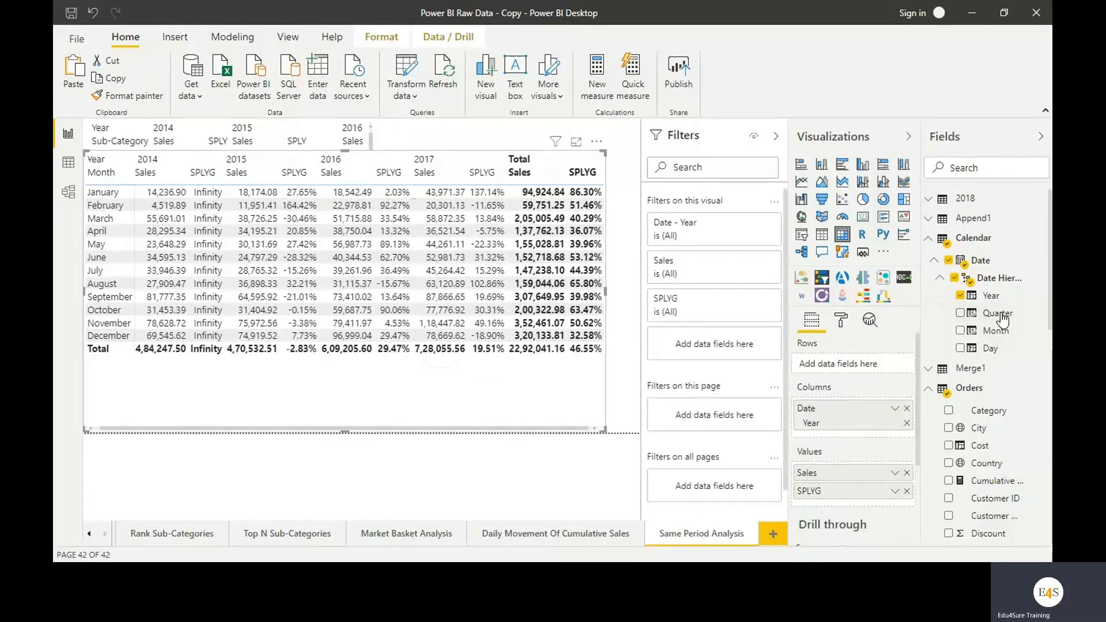
{"action": "left_click_drag", "start_coordinate": [997, 313], "coordinate": [835, 365]}
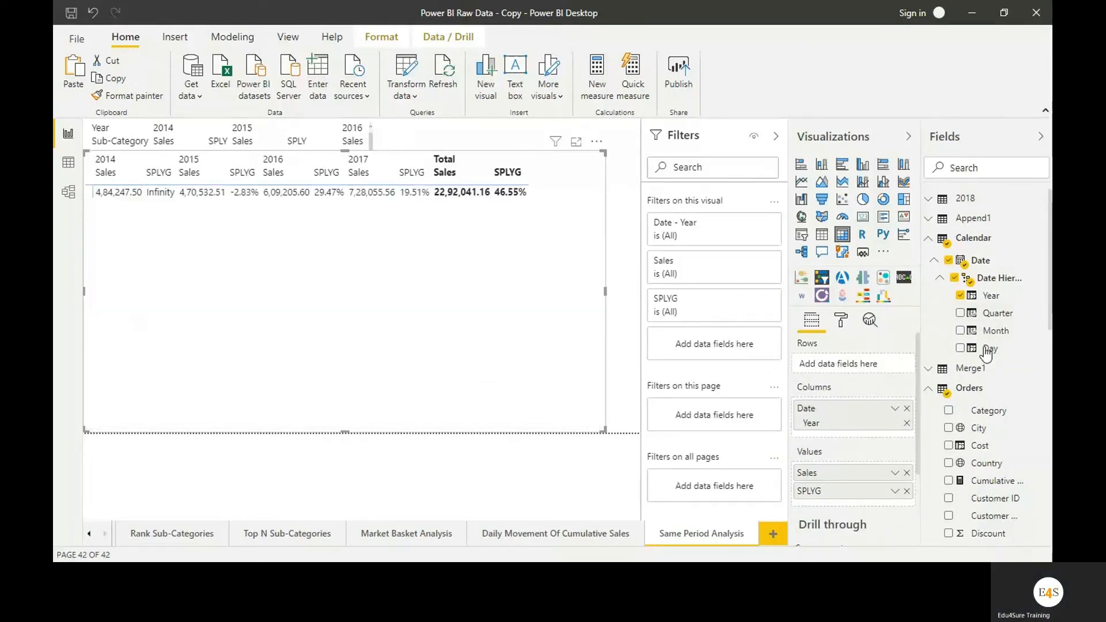
{"action": "left_click_drag", "start_coordinate": [998, 314], "coordinate": [840, 364]}
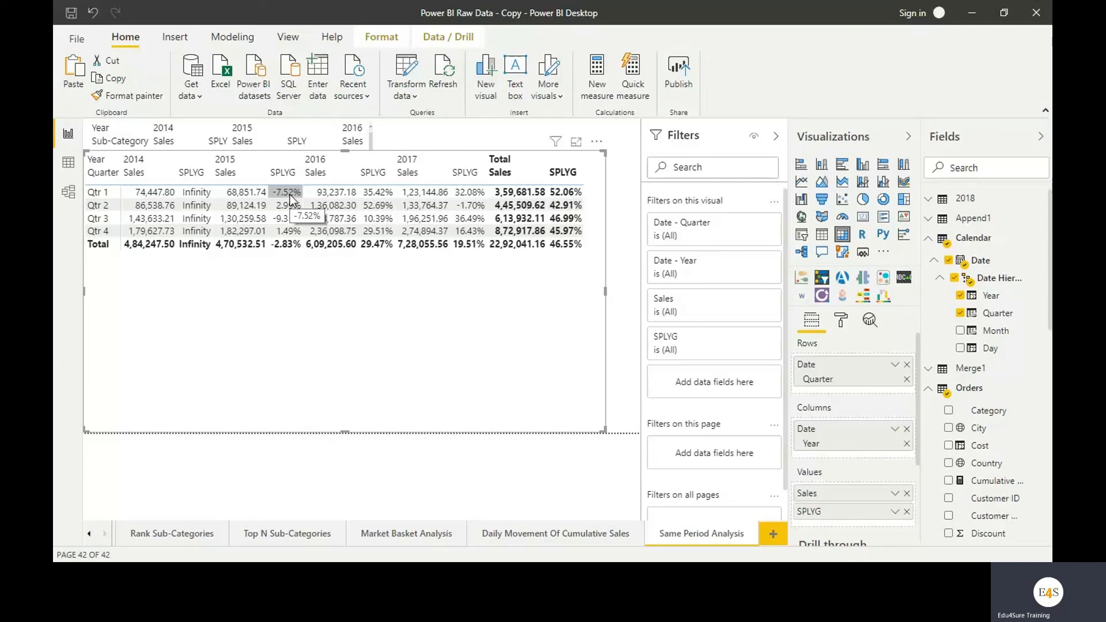
Step: Review the formula of the SPLY measure in the Orders table, leaving it as is
{"action": "left_click", "coordinate": [1012, 486]}
{"action": "scroll", "coordinate": [1012, 528], "scroll_direction": "down", "scroll_amount": 5}
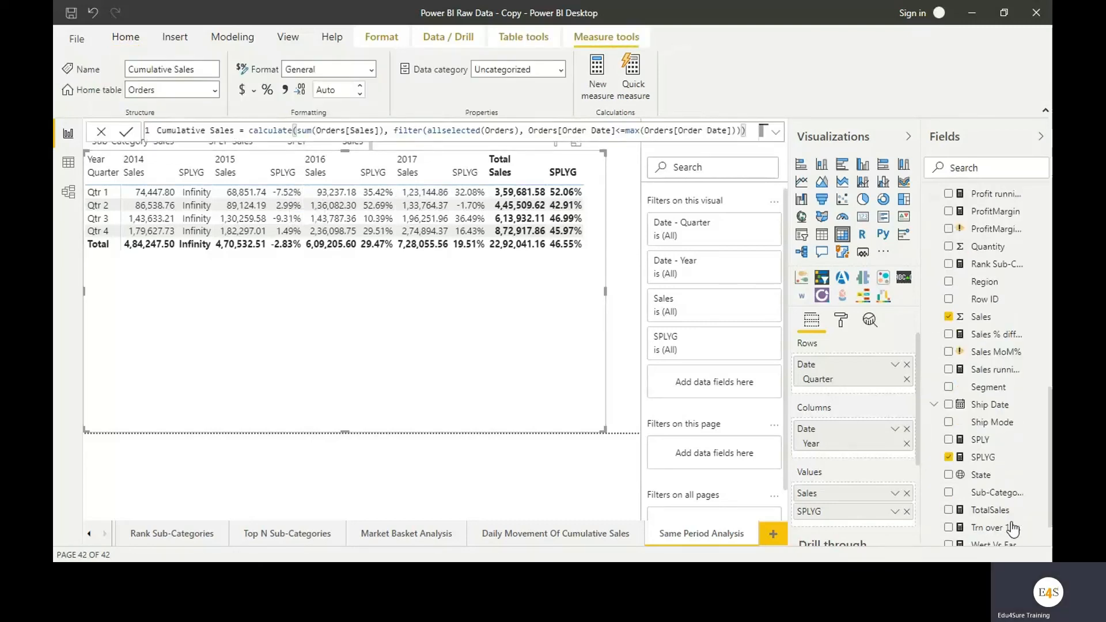
{"action": "scroll", "coordinate": [1013, 527], "scroll_direction": "down", "scroll_amount": 2}
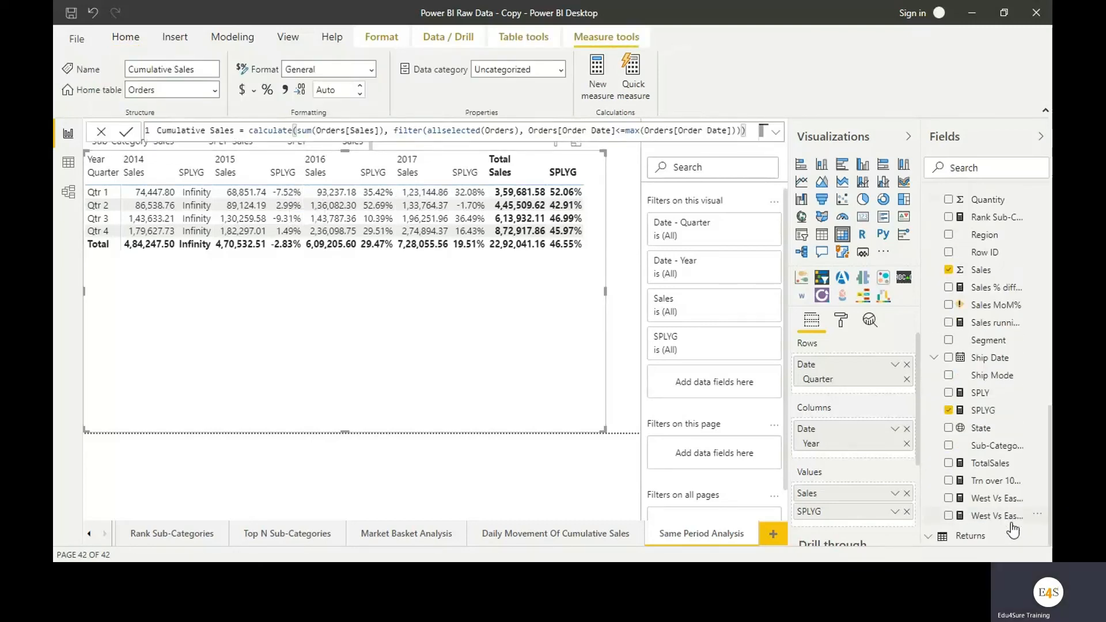
{"action": "left_click", "coordinate": [981, 394]}
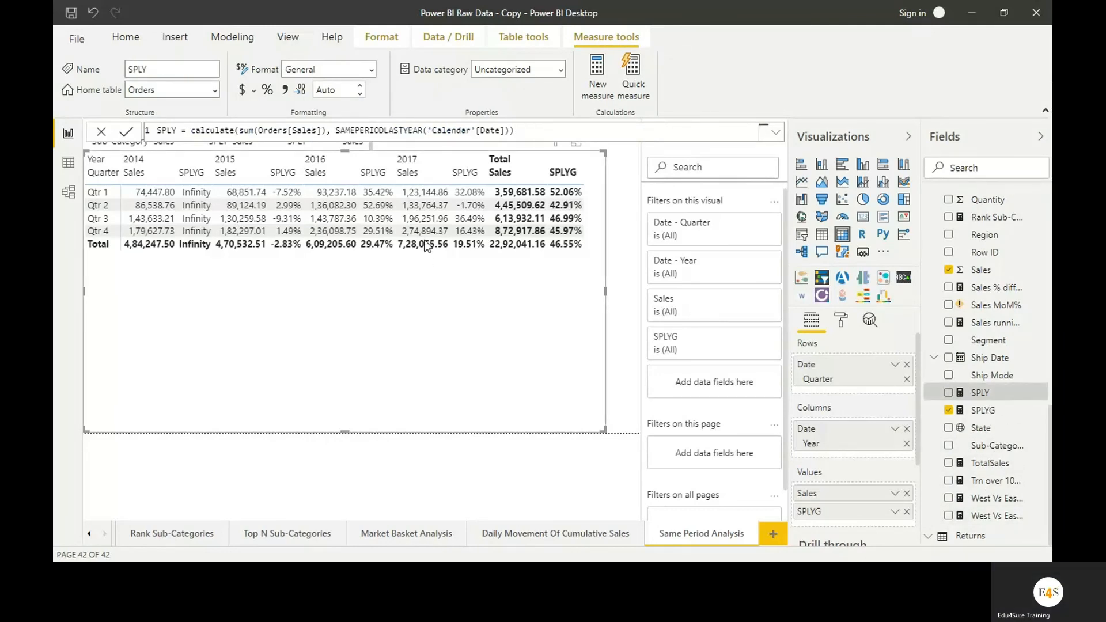
{"action": "left_click", "coordinate": [605, 131]}
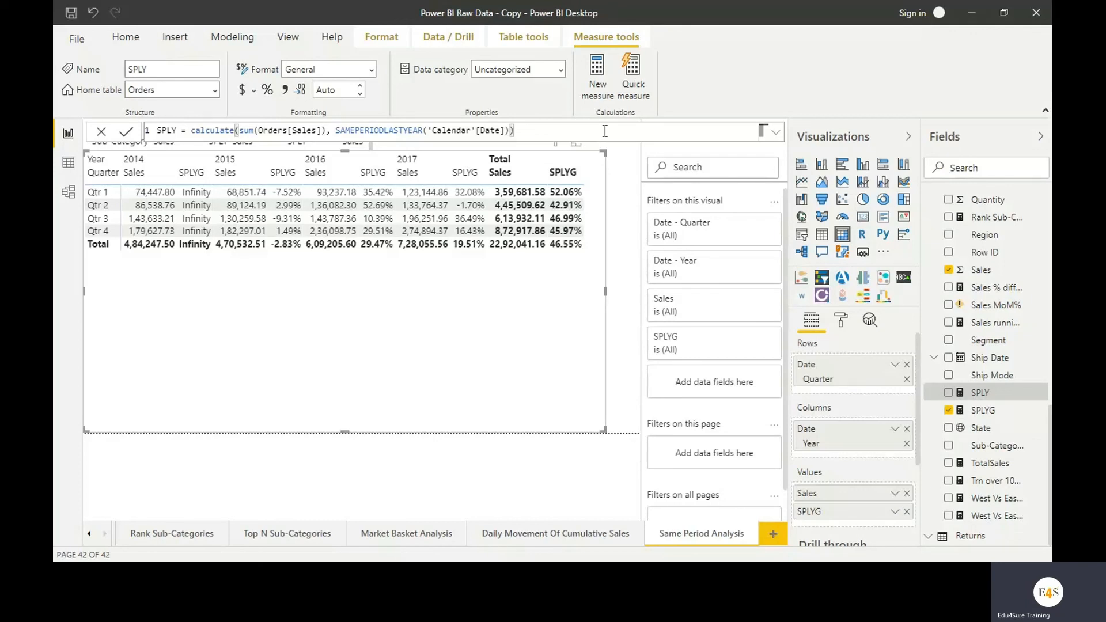
{"action": "left_click", "coordinate": [562, 454]}
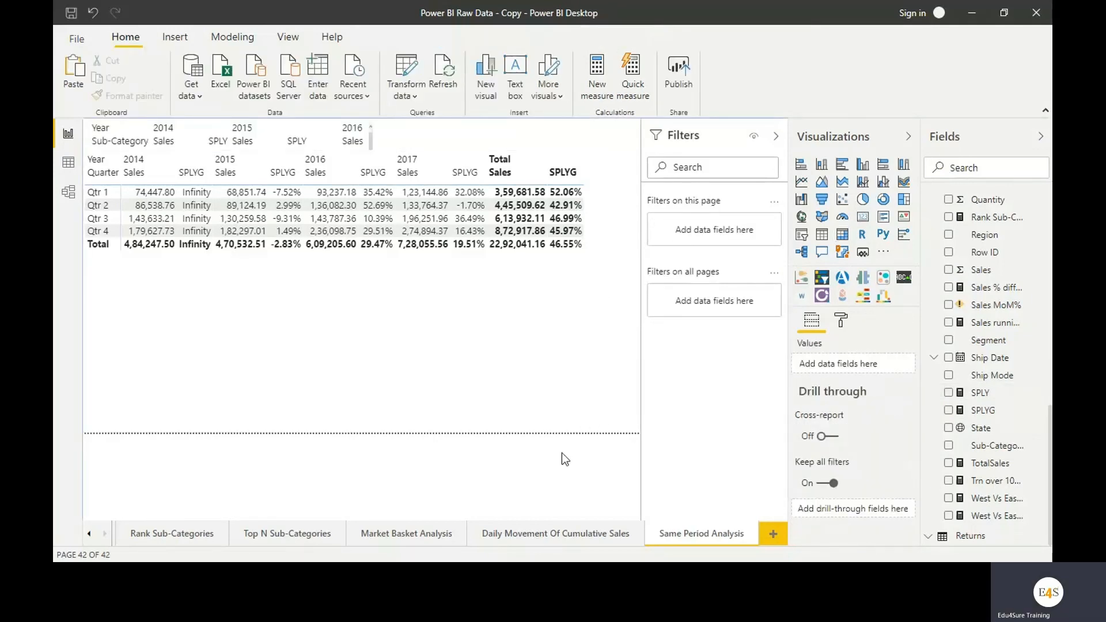